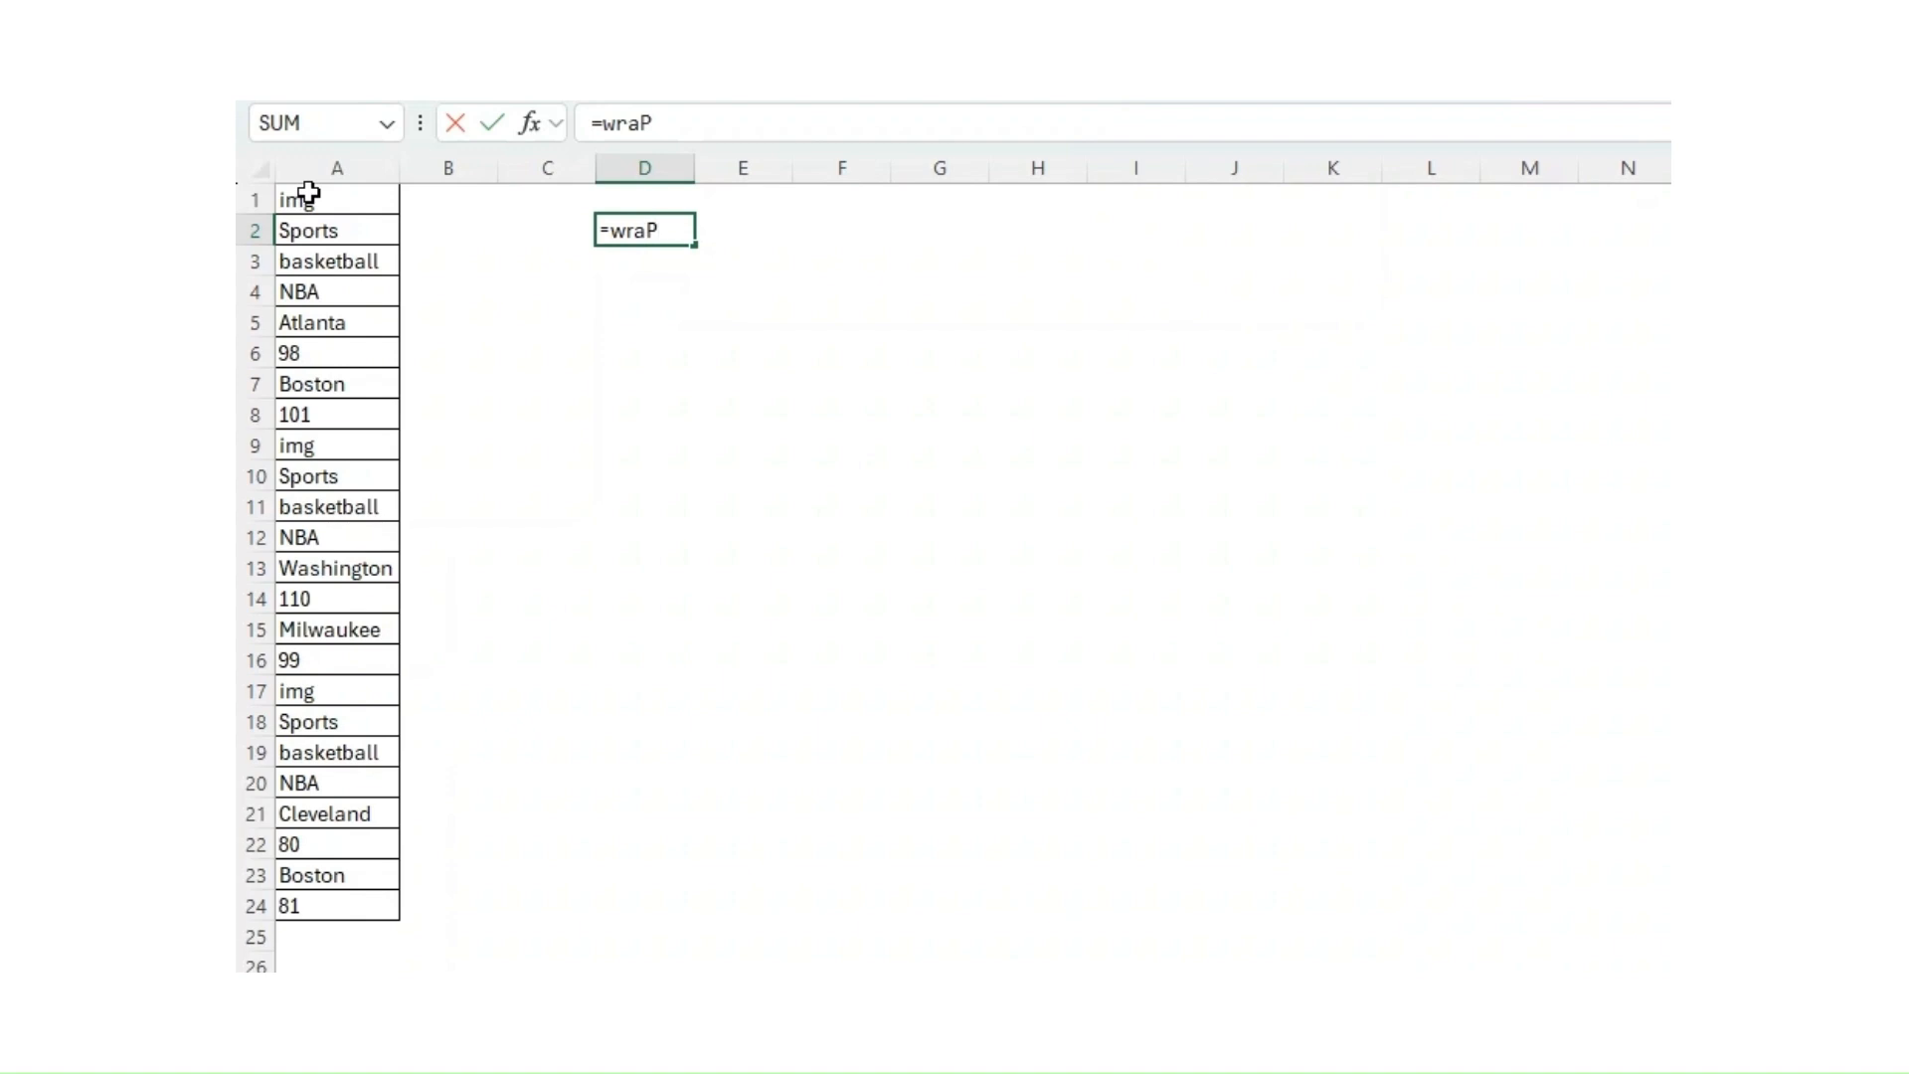
Step: Complete the formula in D2 as =WRAPROWS(A1:A24,8) to wrap the column A list into rows of eight values
key("Tab")
key("Left")
key("Left")
key("Left")
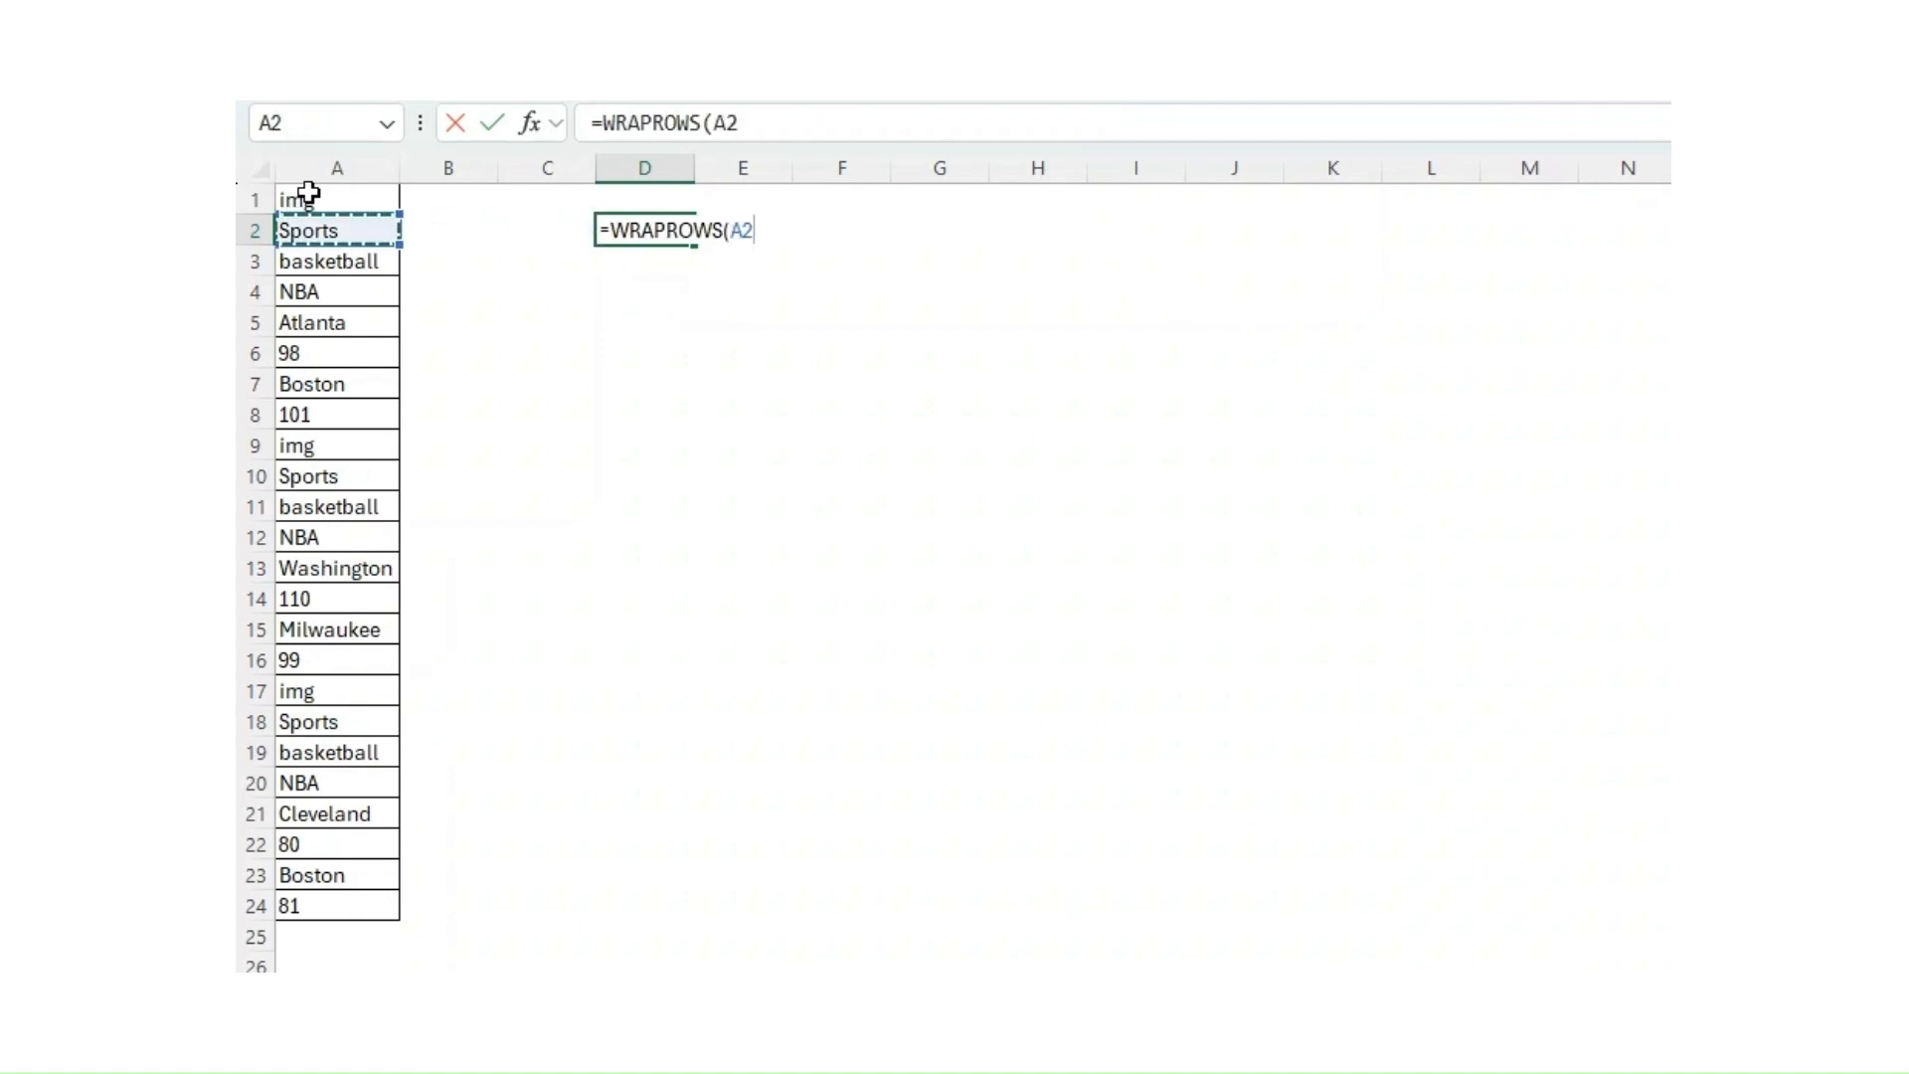
key("Up")
key("ctrl+shift+Down")
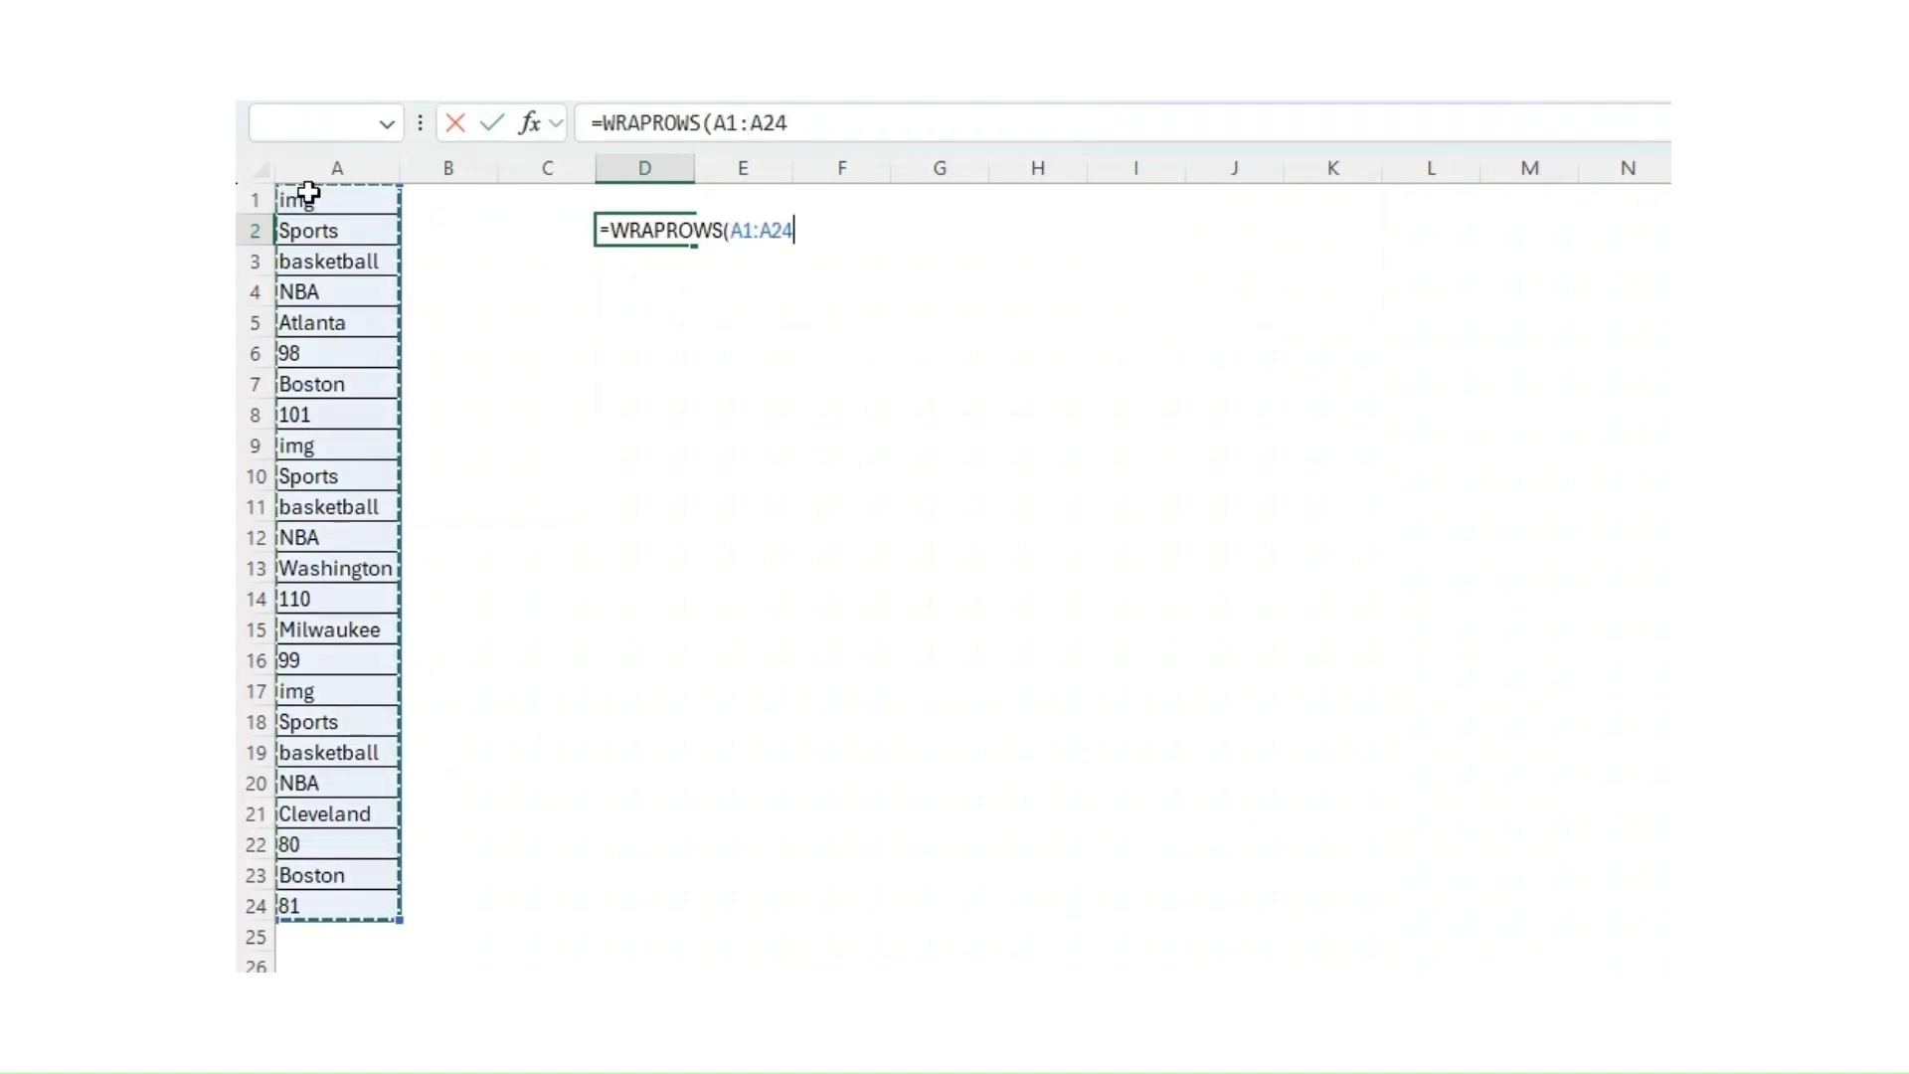
type(",")
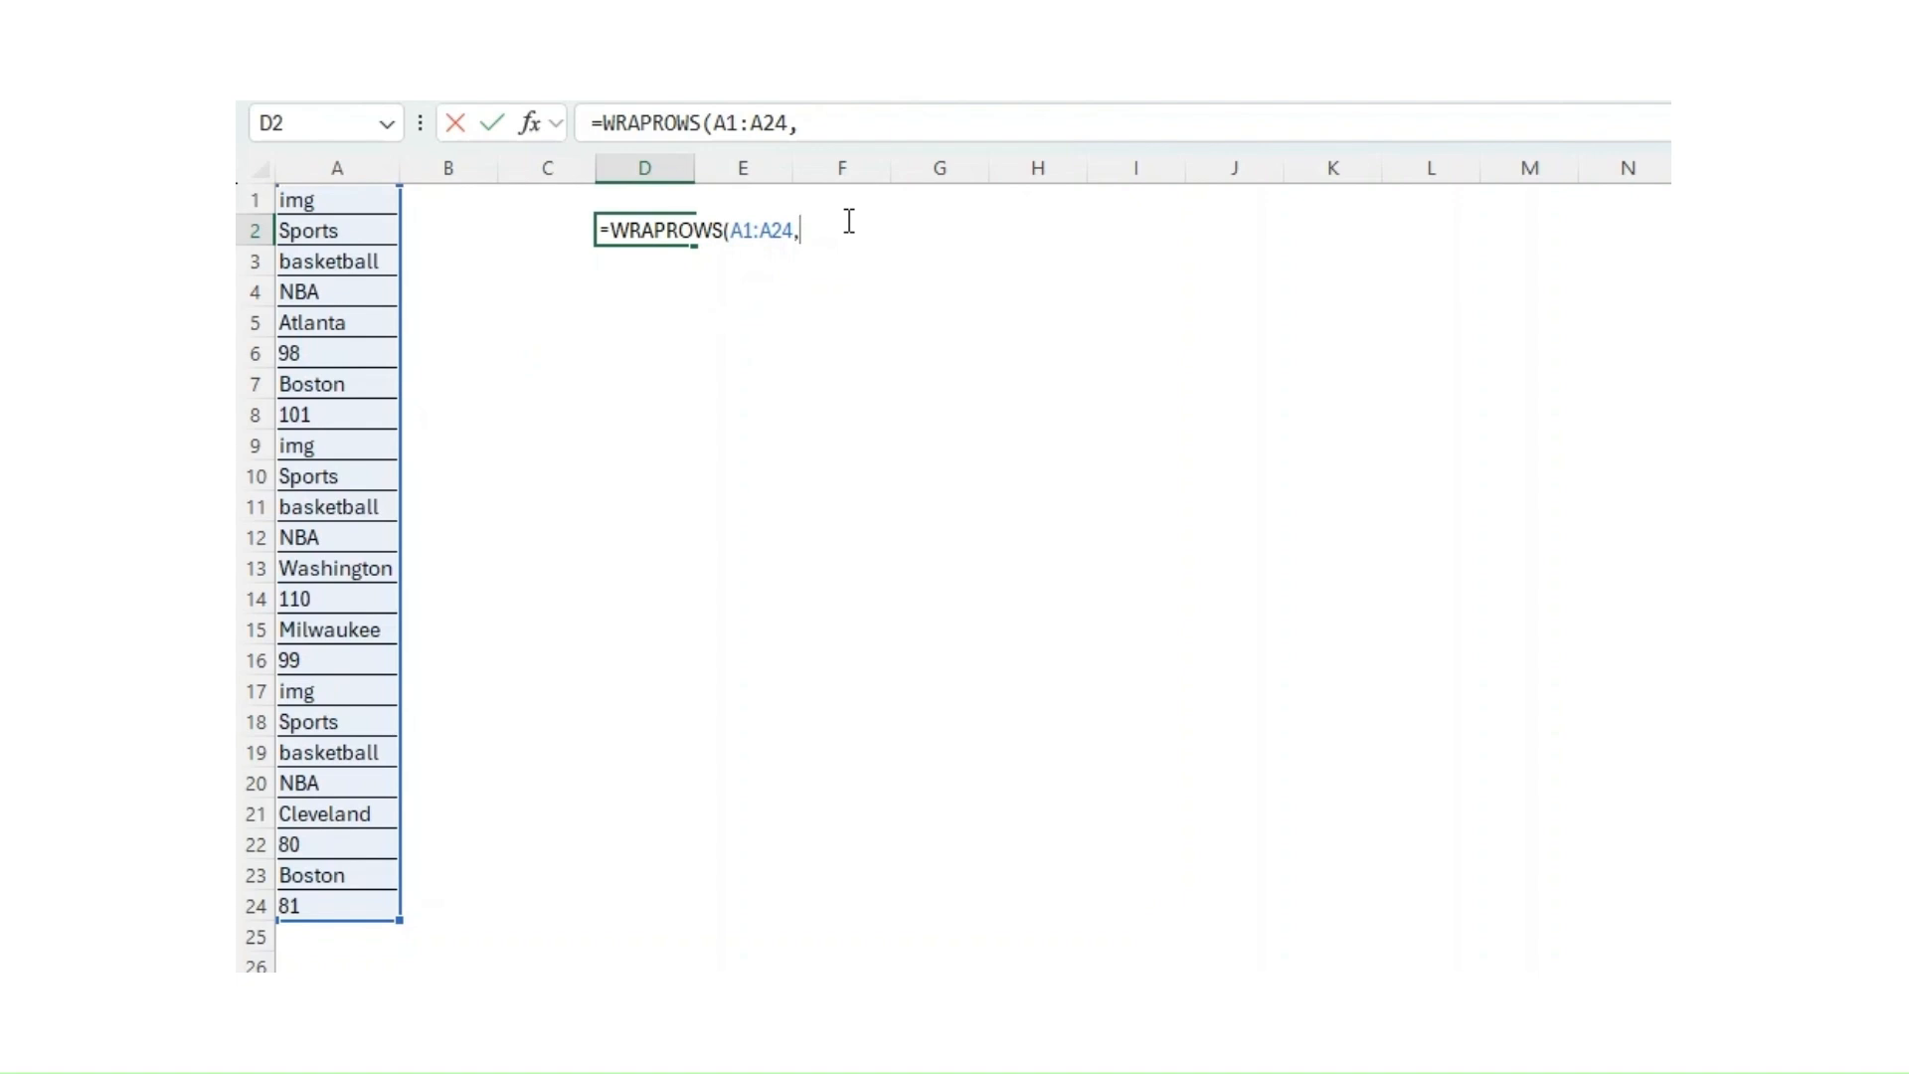
type("8)")
key("Return")
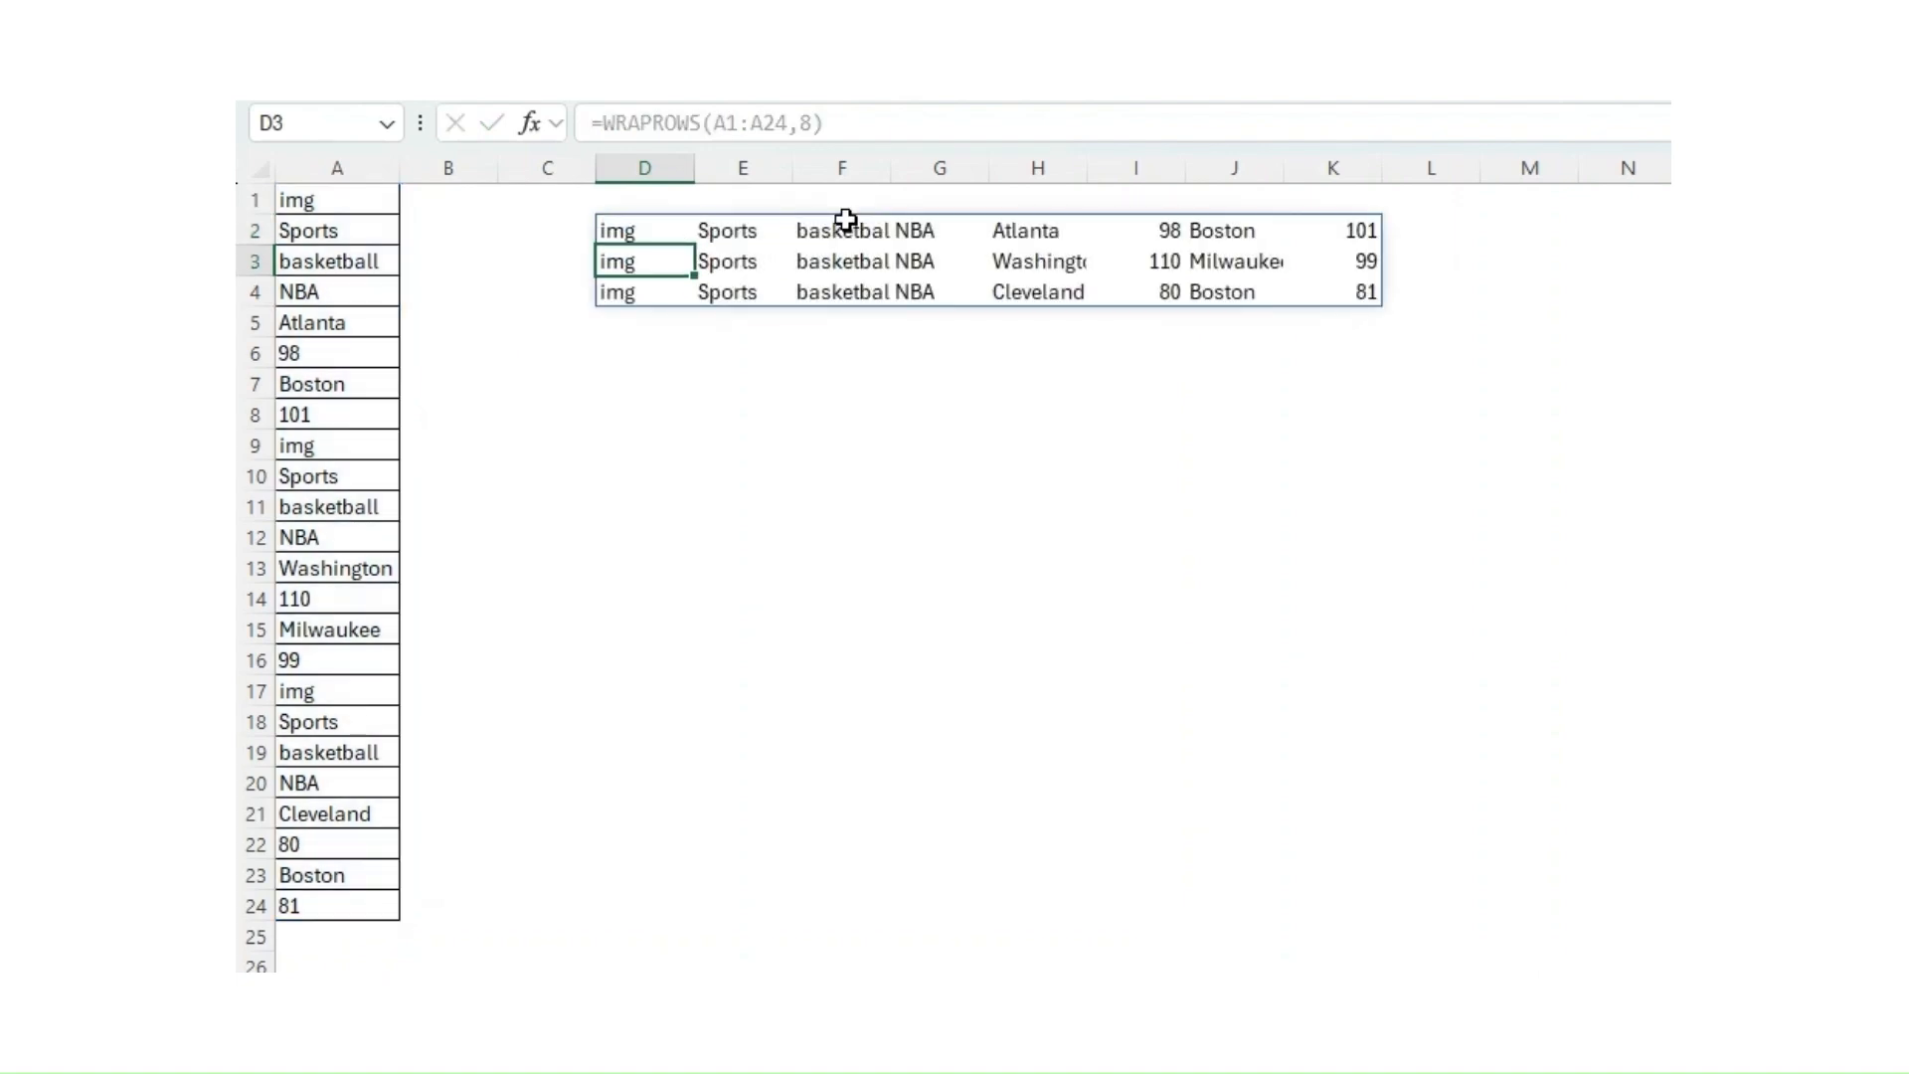
Step: Apply all borders to the wrapped result range D2:K4
left_click(620, 228)
key("ctrl+shift+Right")
key("ctrl+shift+Down")
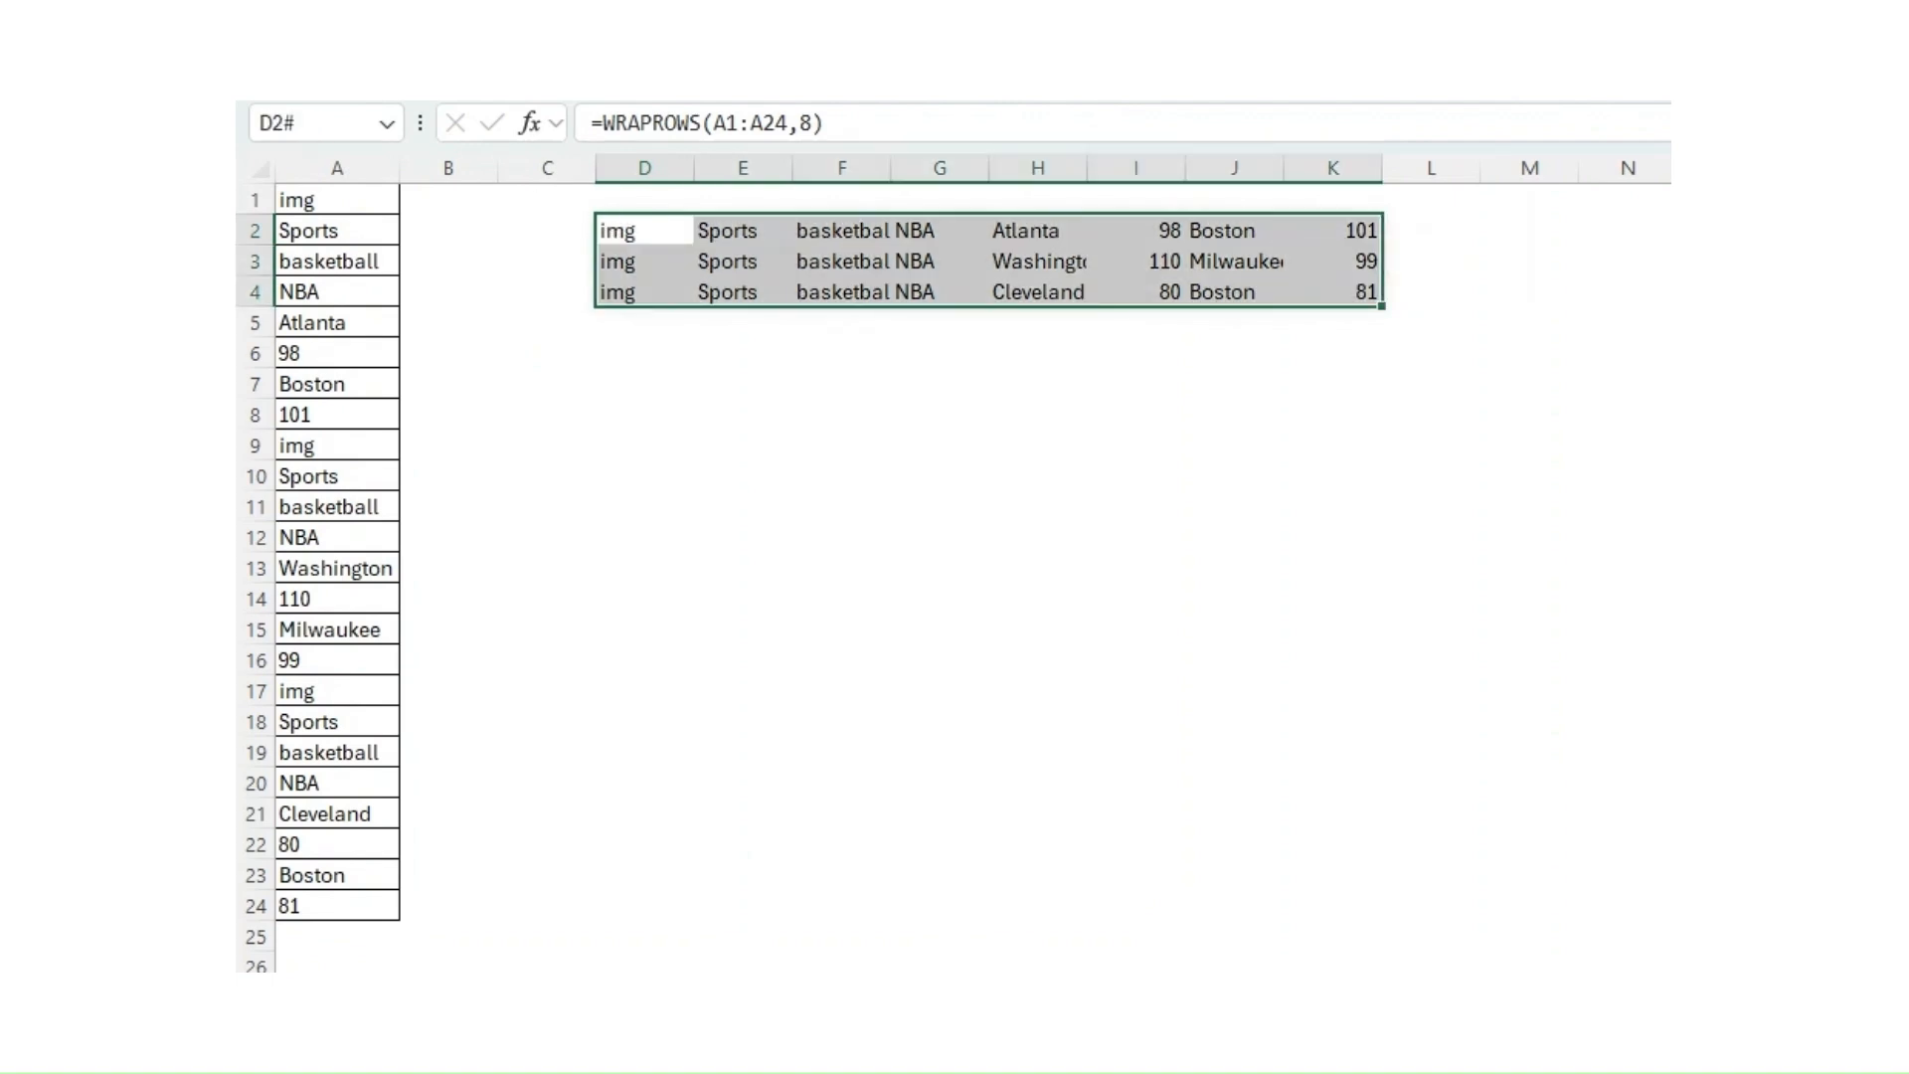
key("alt+h")
key("b")
key("a")
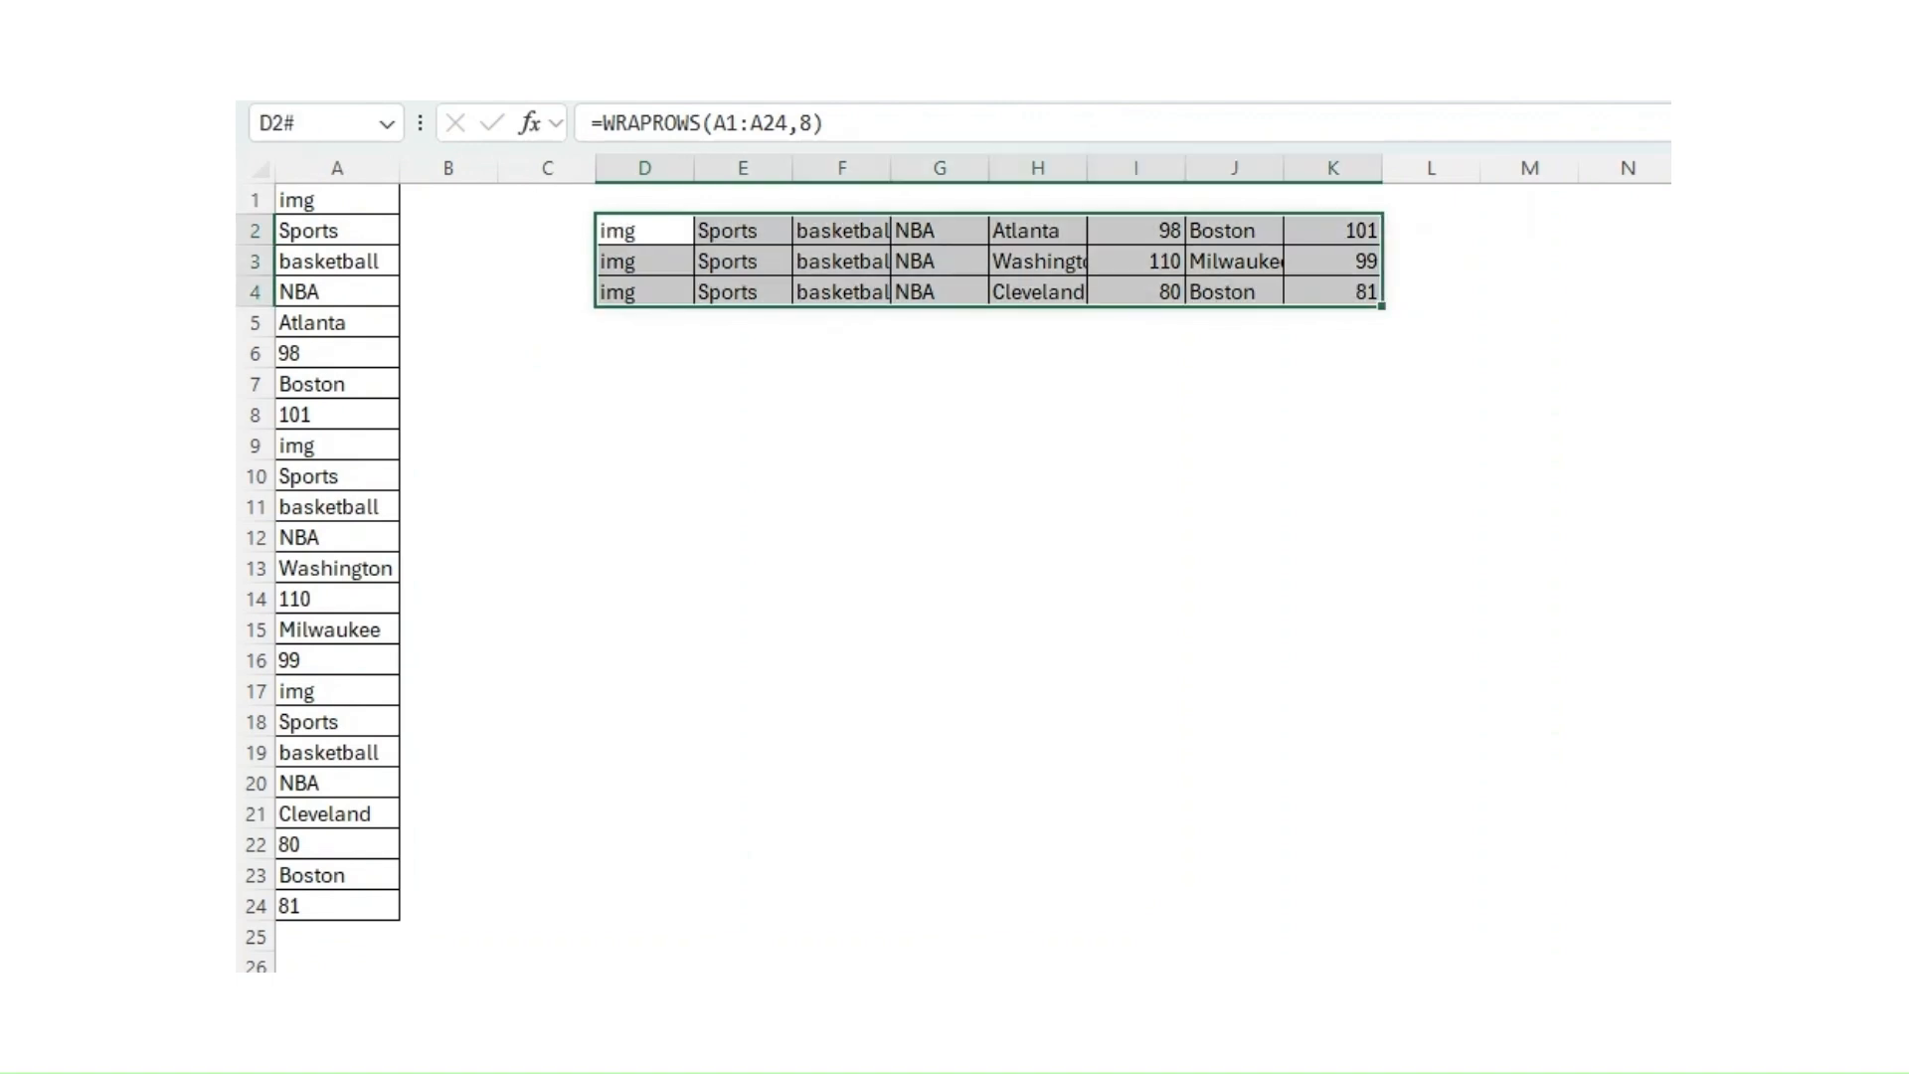
left_click(658, 230)
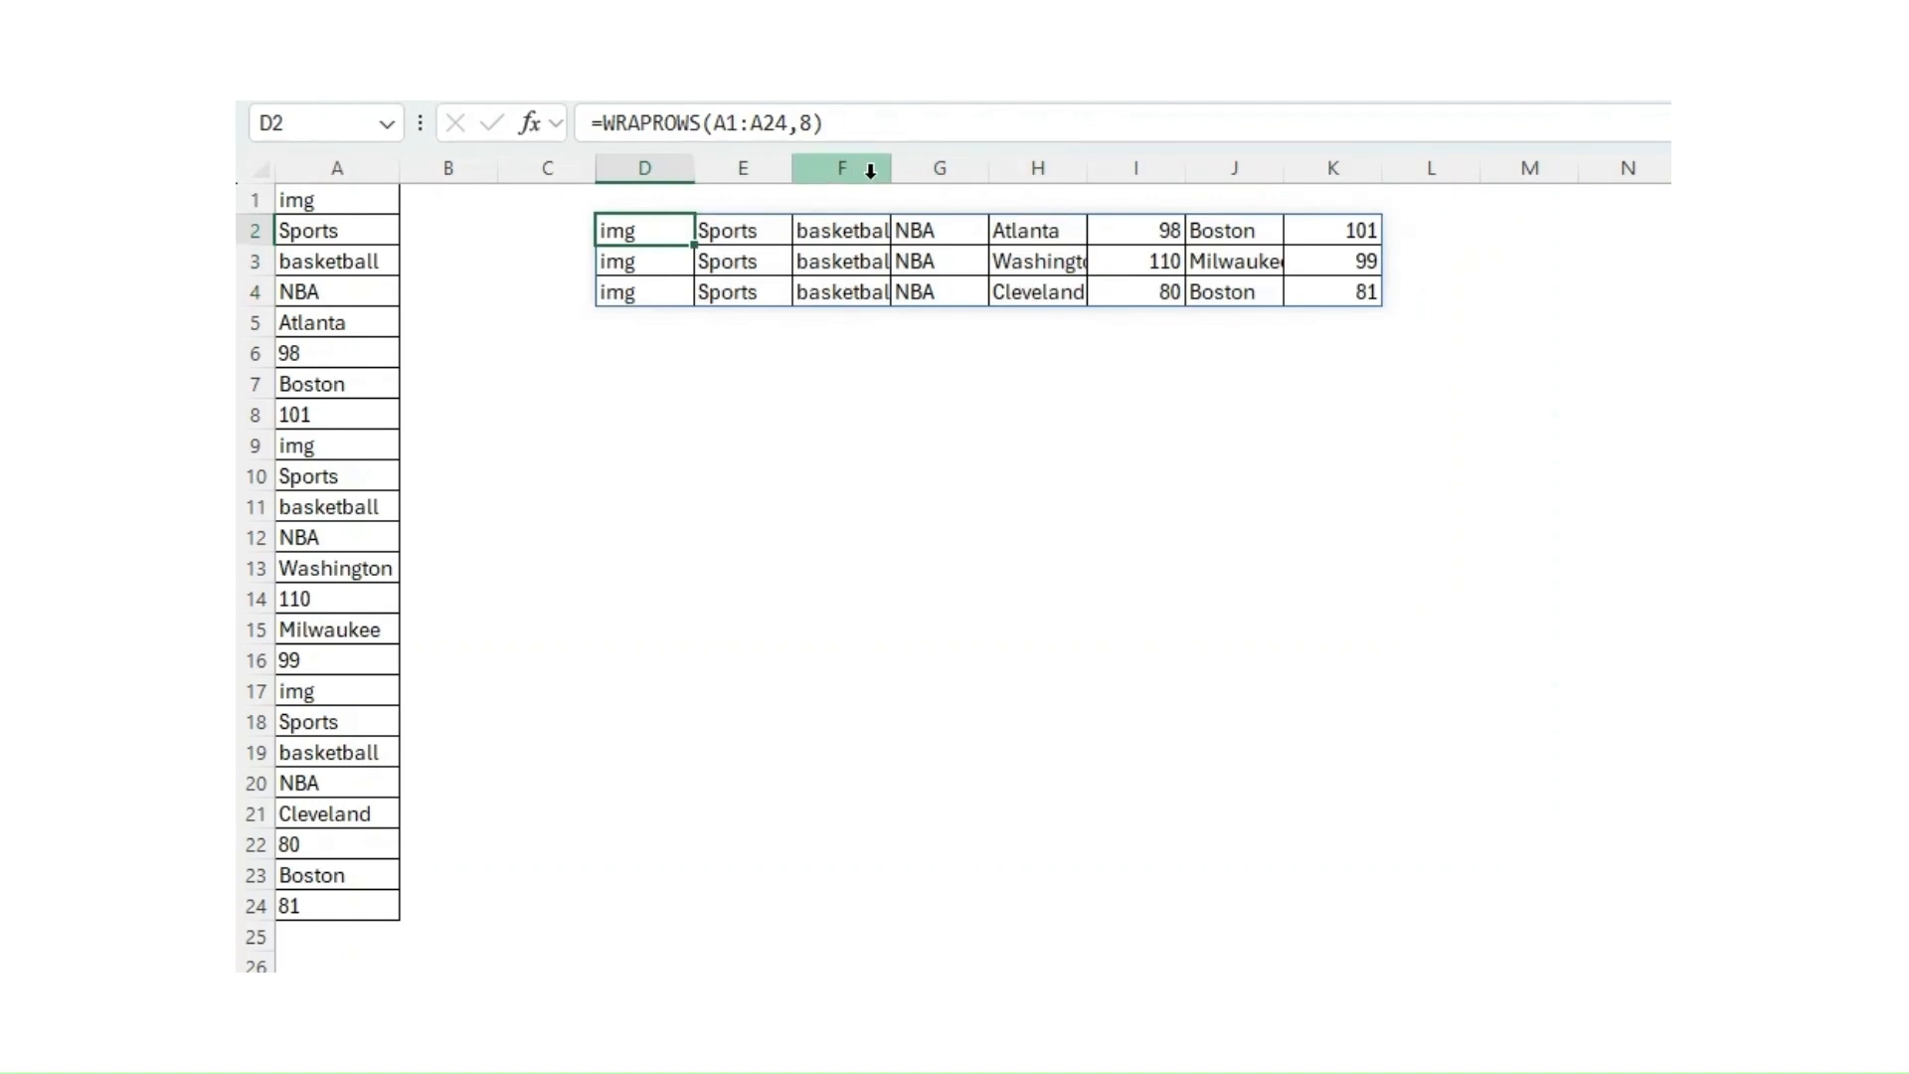
Step: Autofit the widths of columns F, H and J to their contents
double_click(891, 173)
double_click(1100, 165)
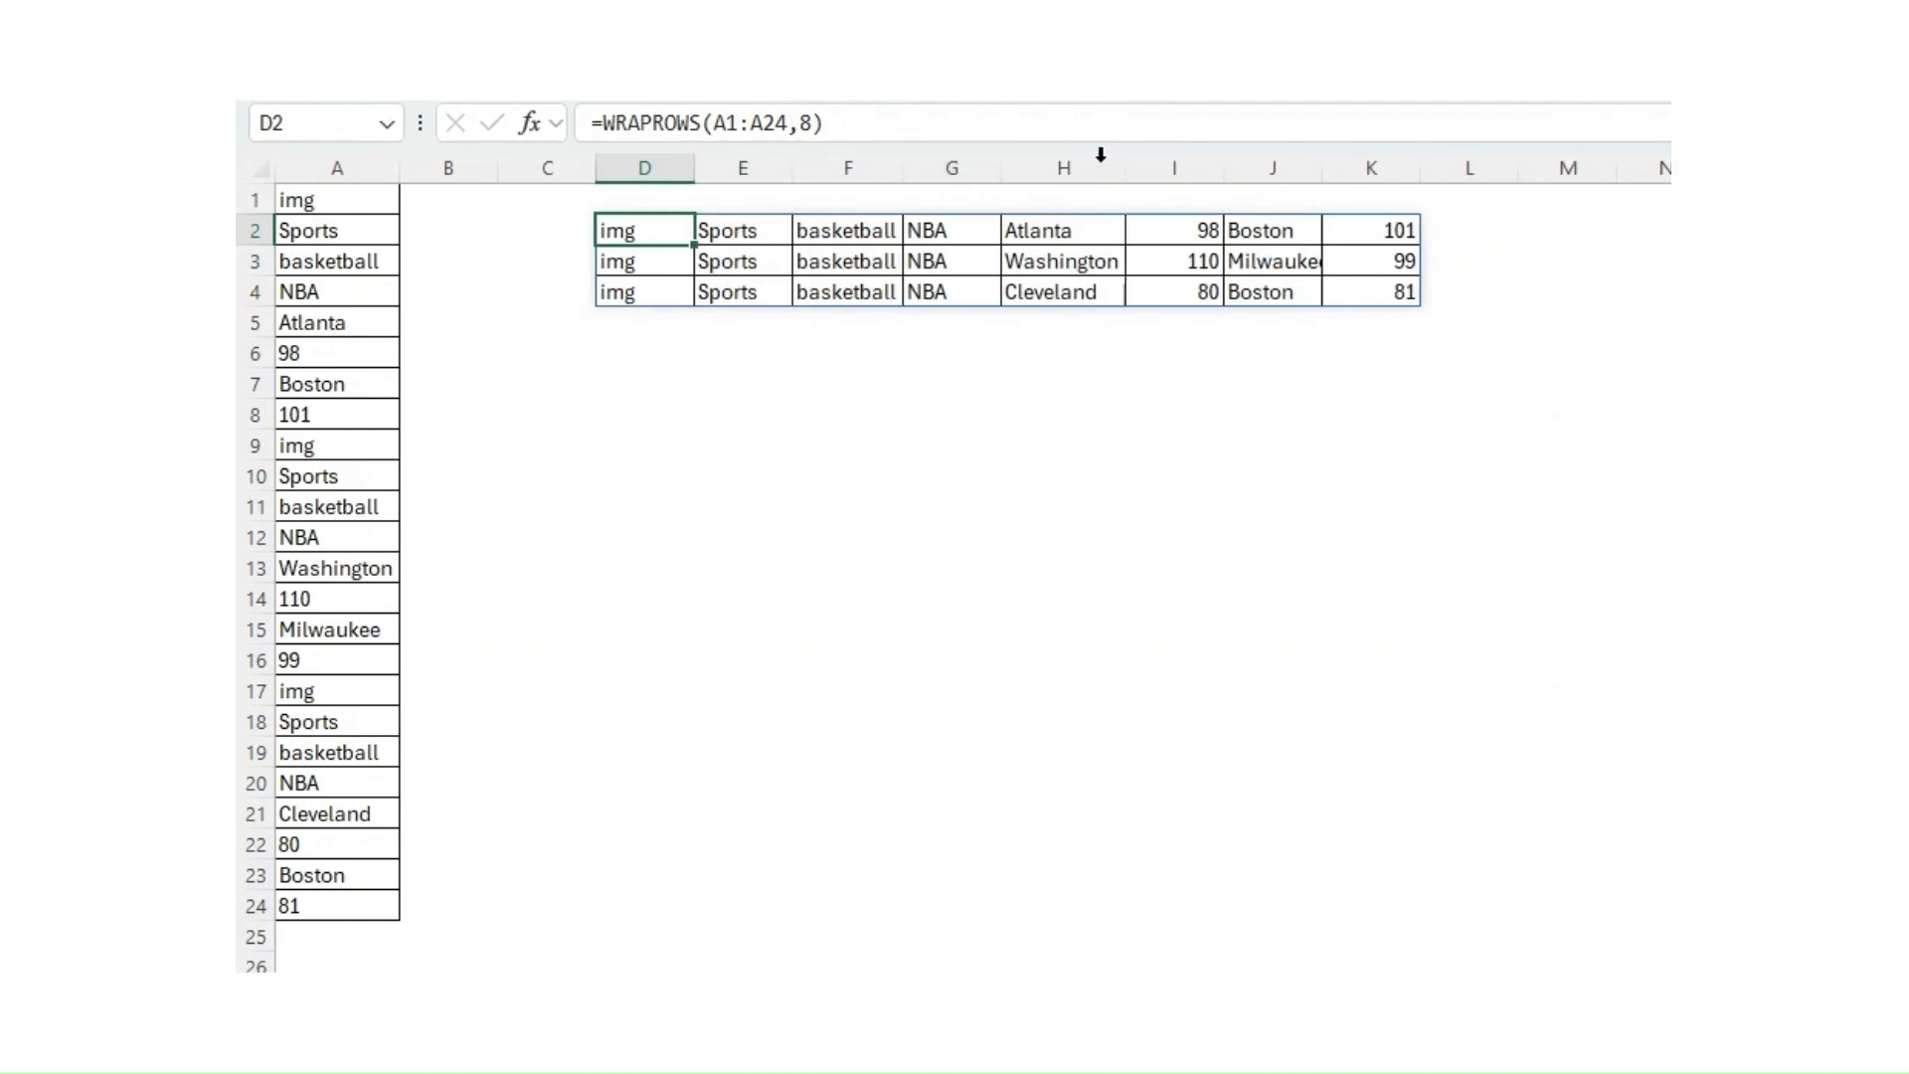
double_click(1322, 171)
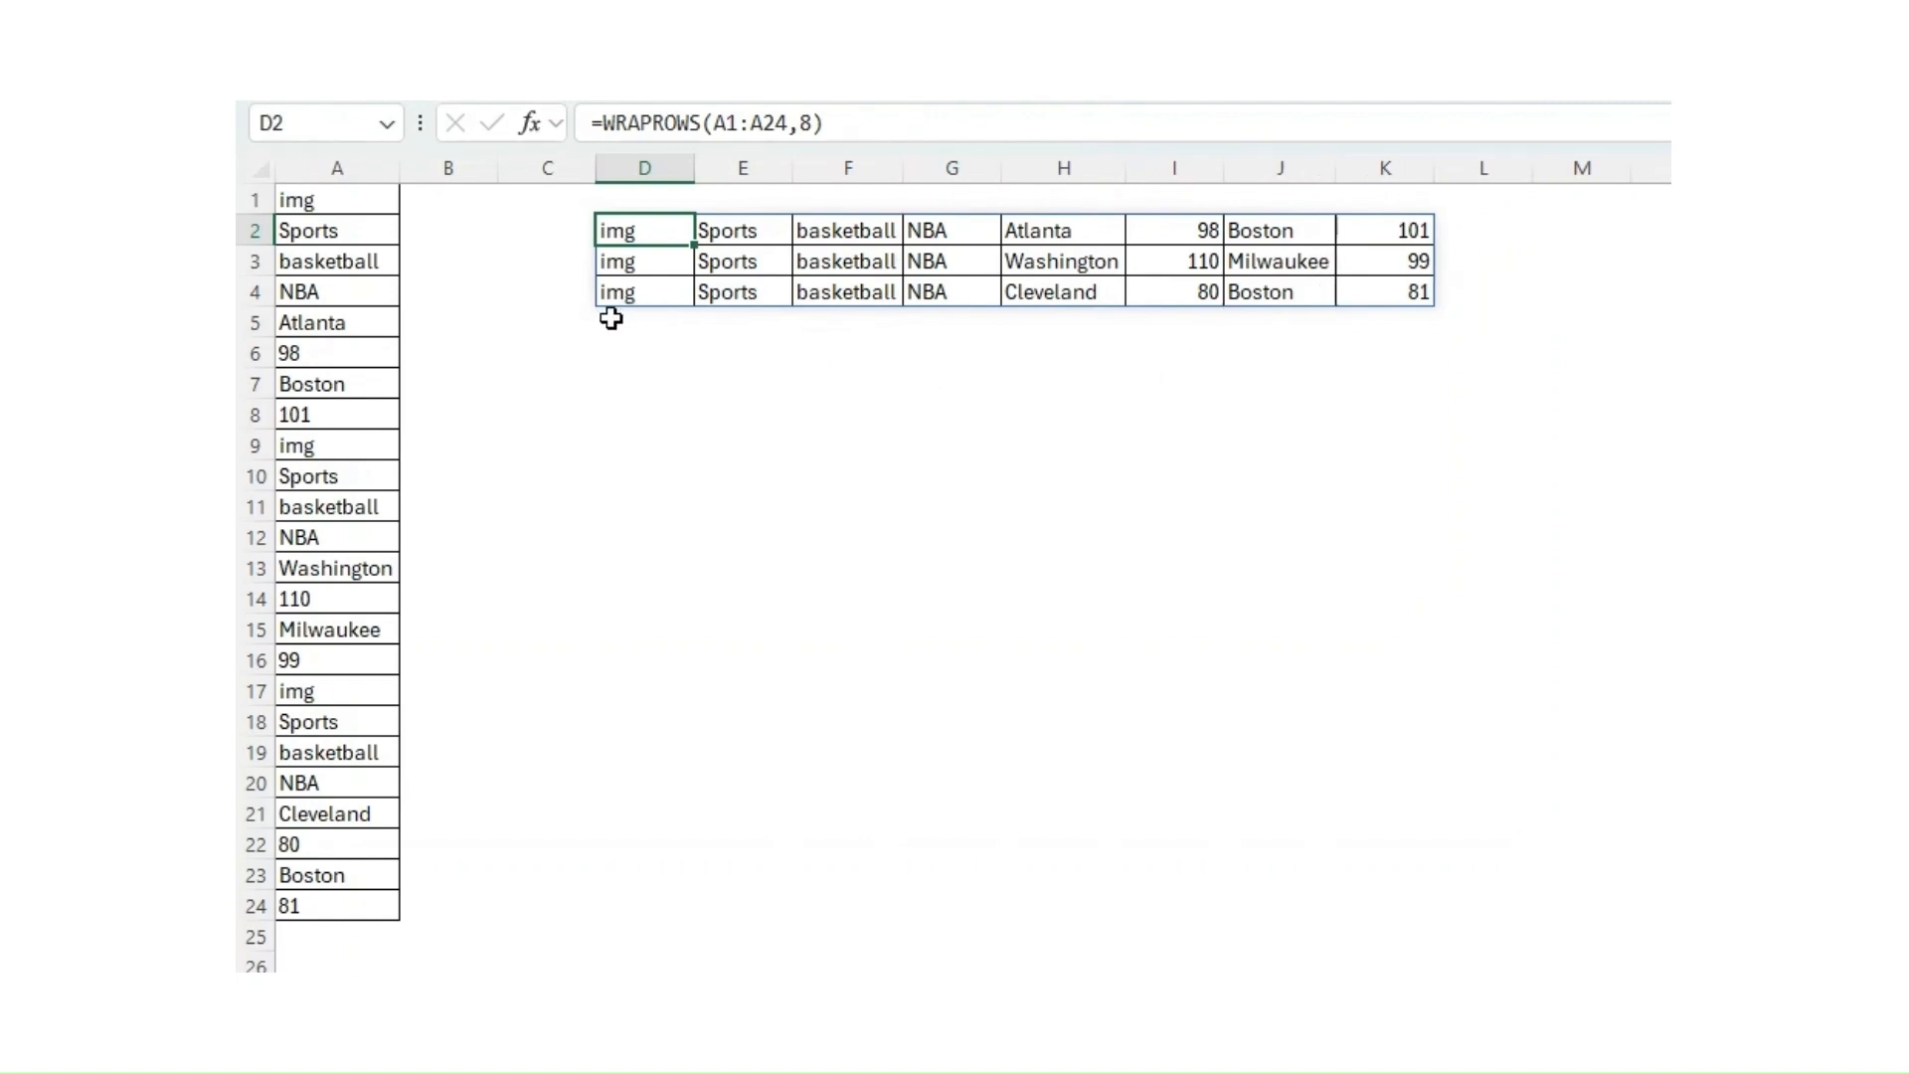
Step: In the Power Query Editor, demote the Data query's header to the first row and rename the column Main Column
left_click(765, 868)
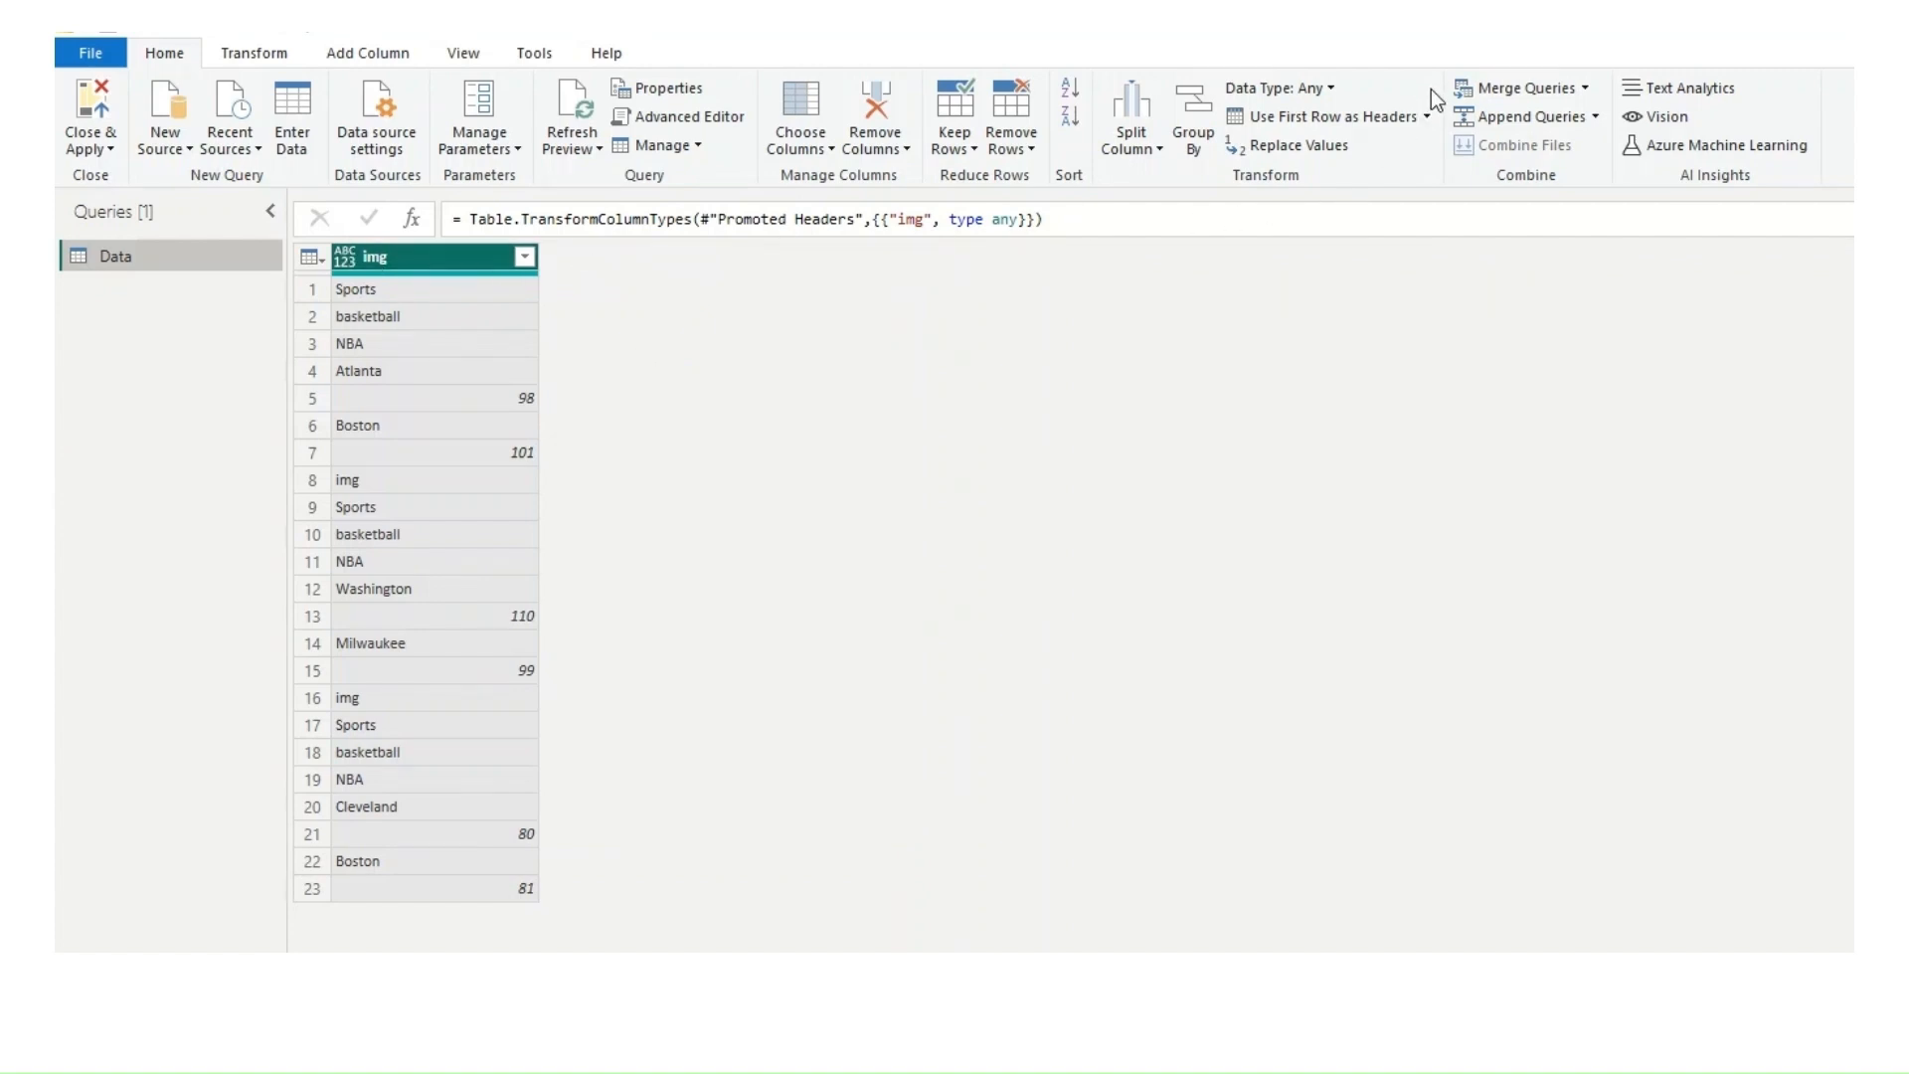
left_click(1427, 117)
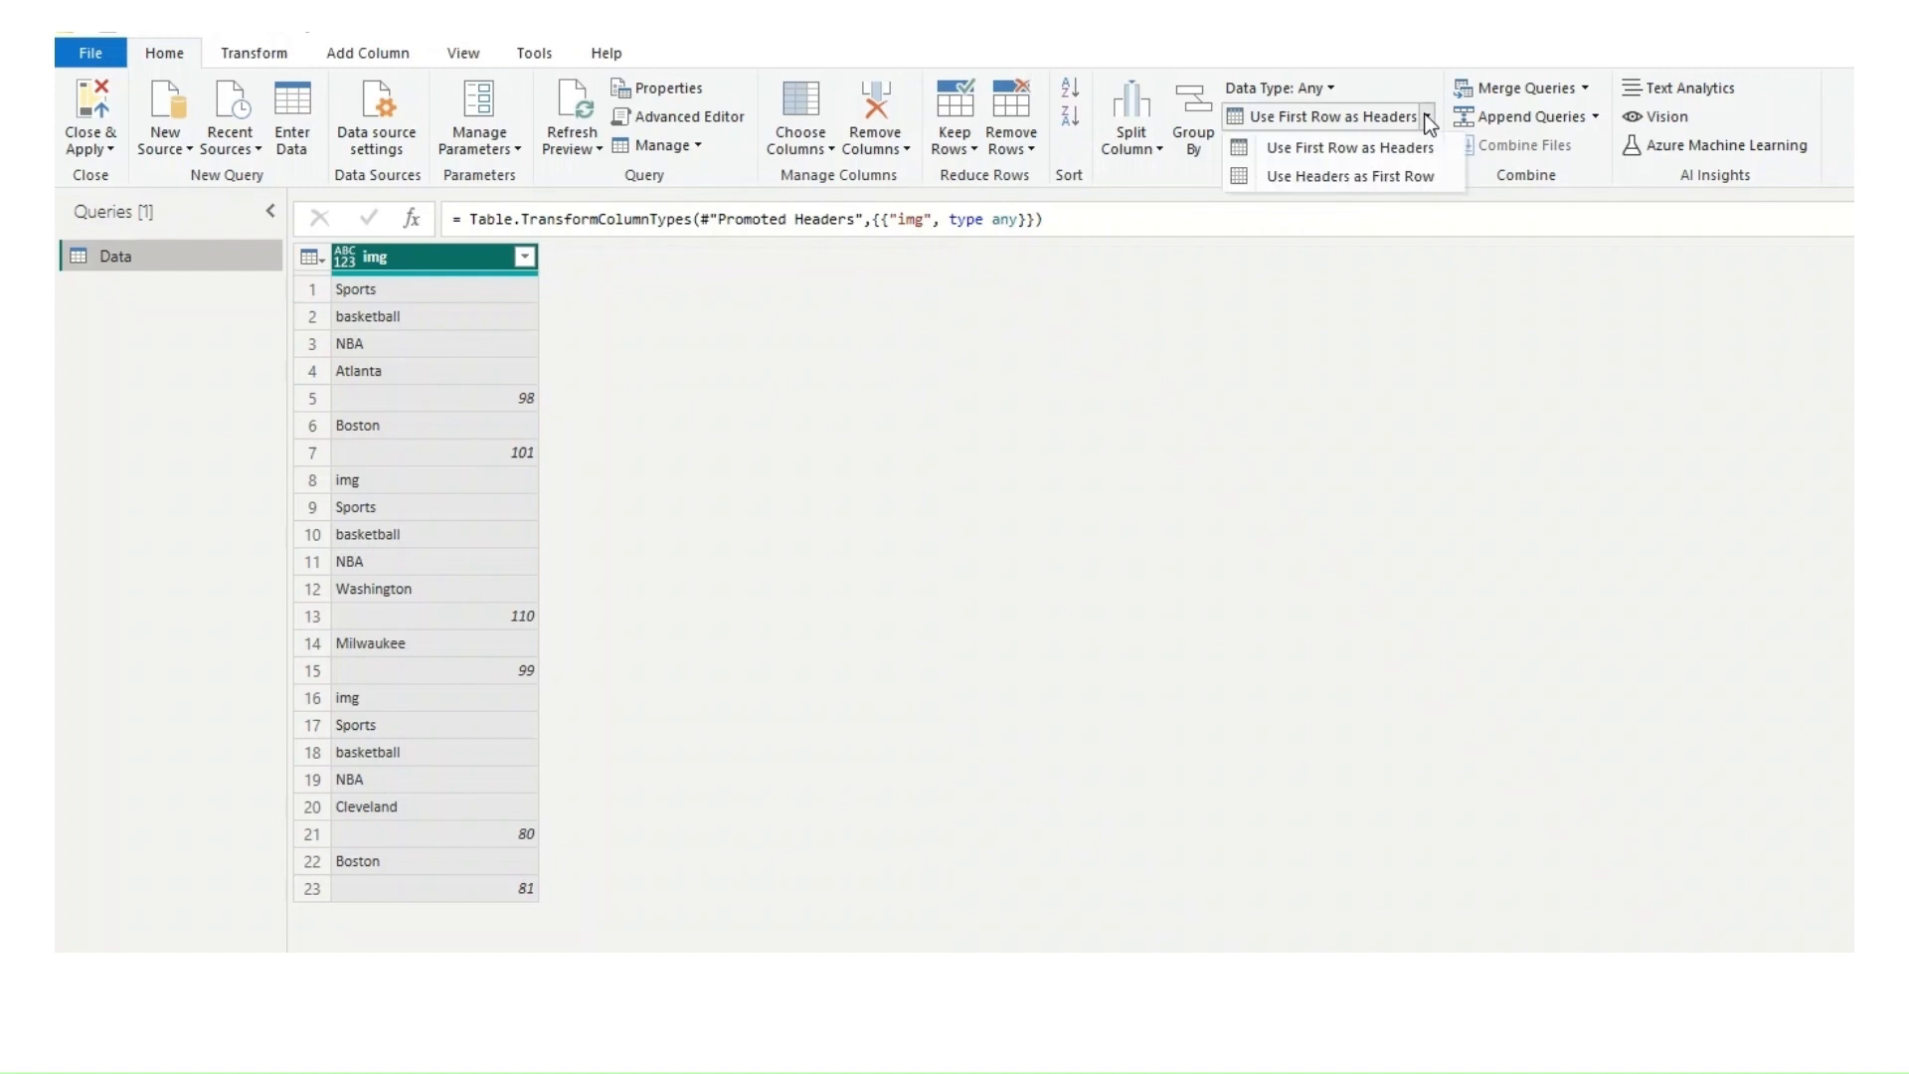
left_click(1338, 180)
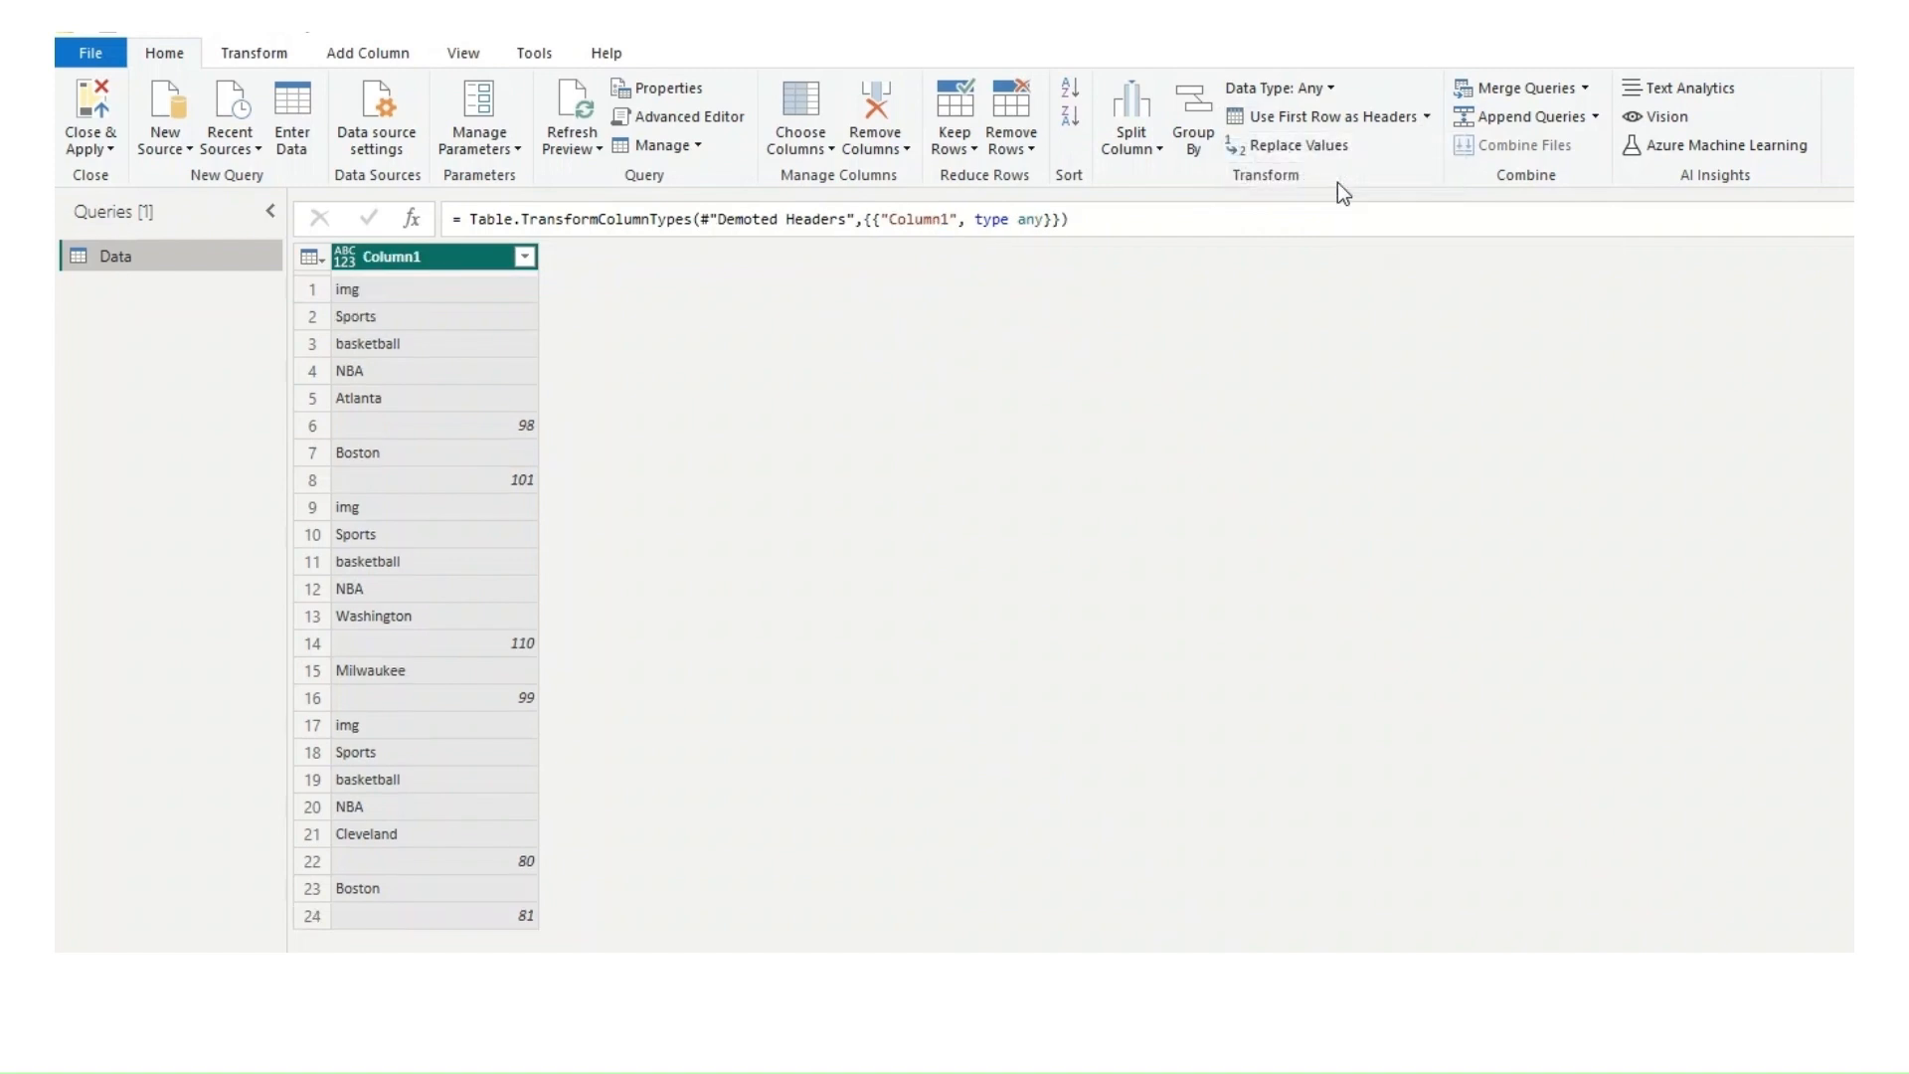
double_click(430, 257)
type("Main Column")
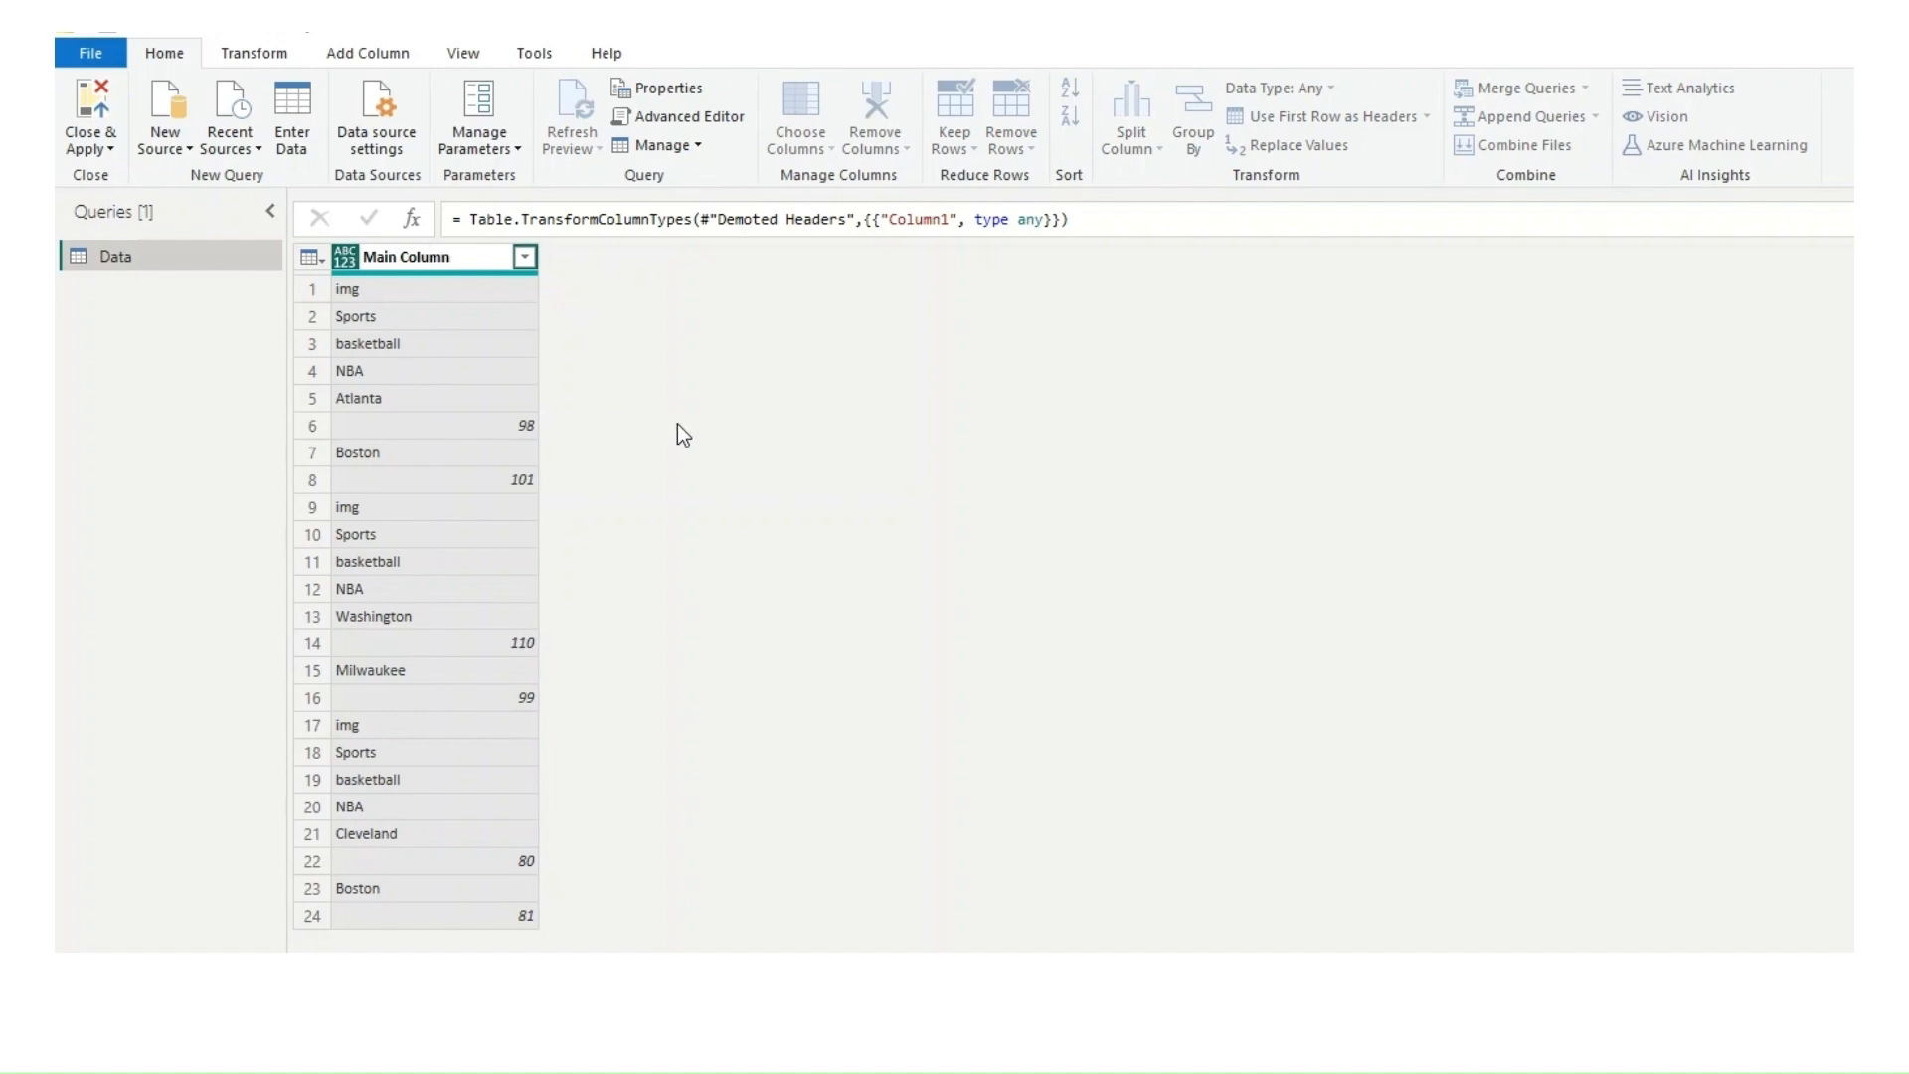
key("Return")
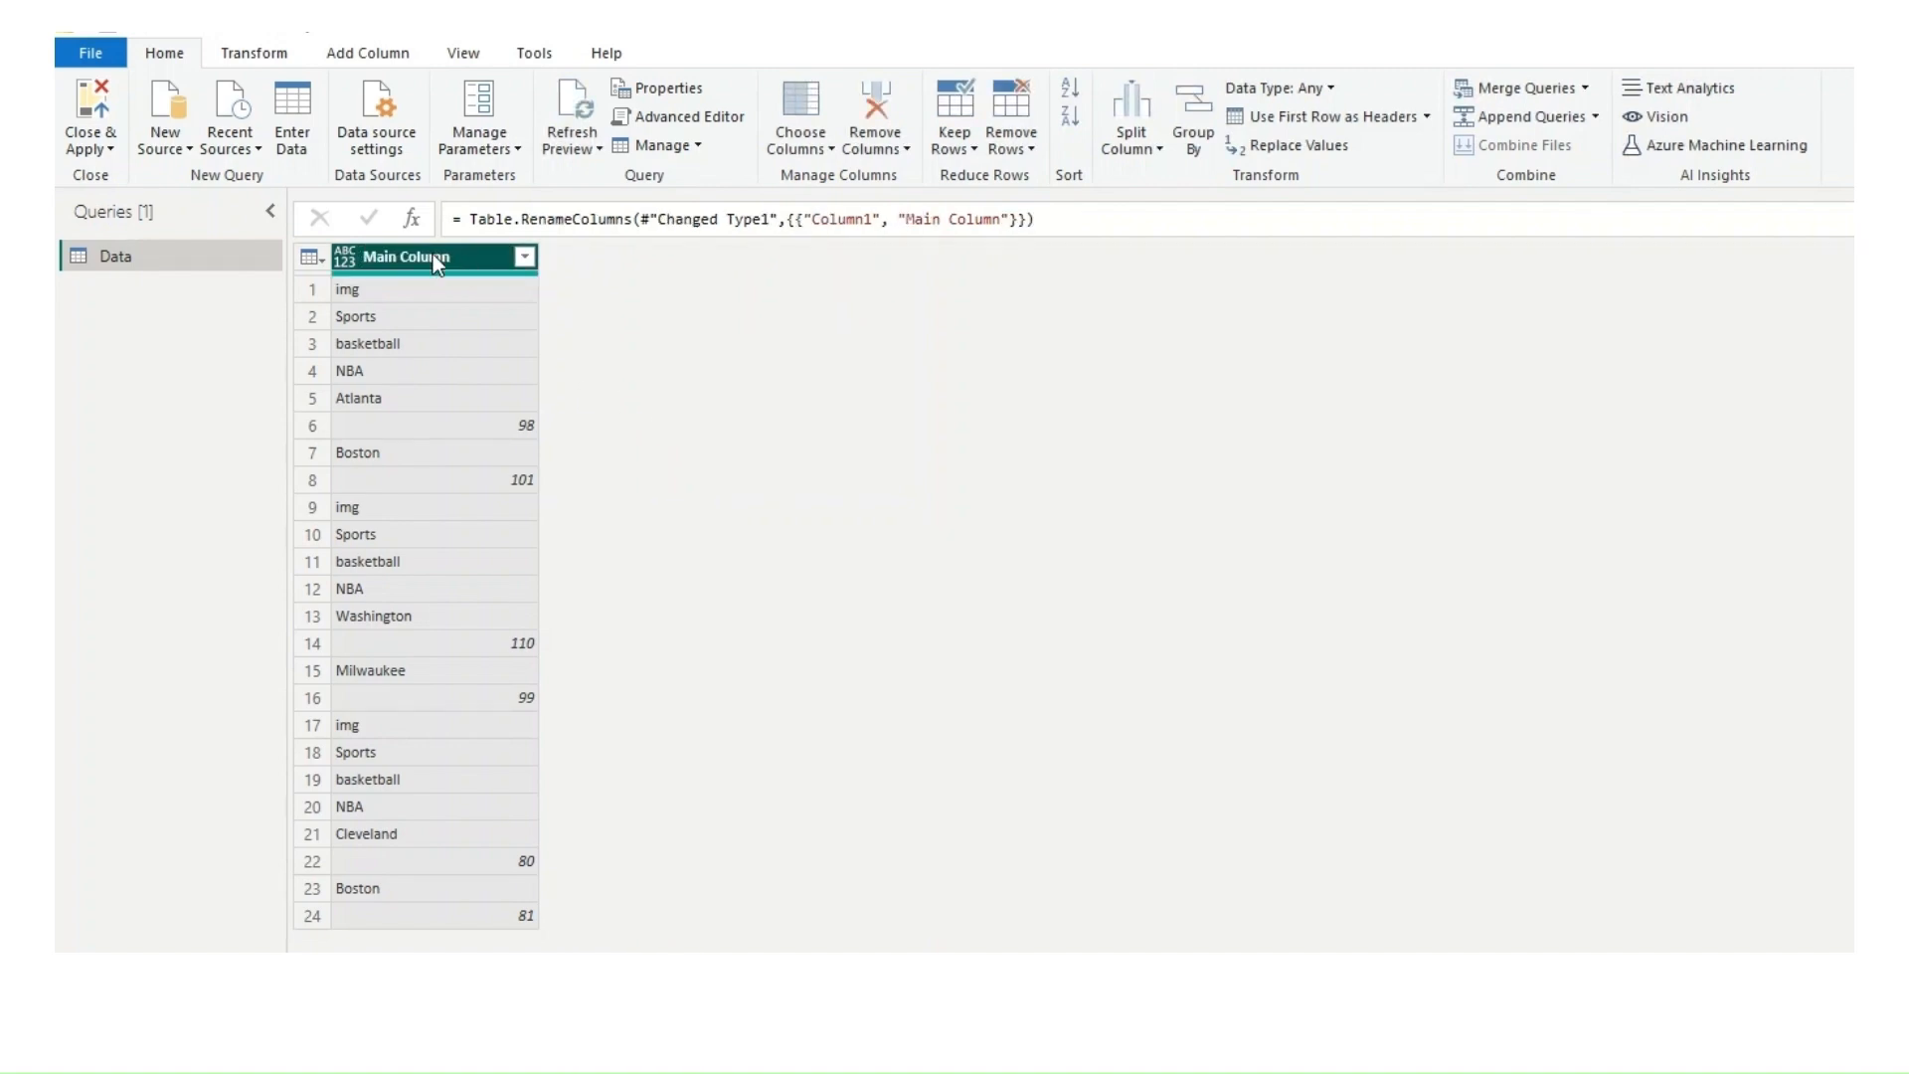
Step: Add an index column starting from 0 to the Data query
left_click(347, 50)
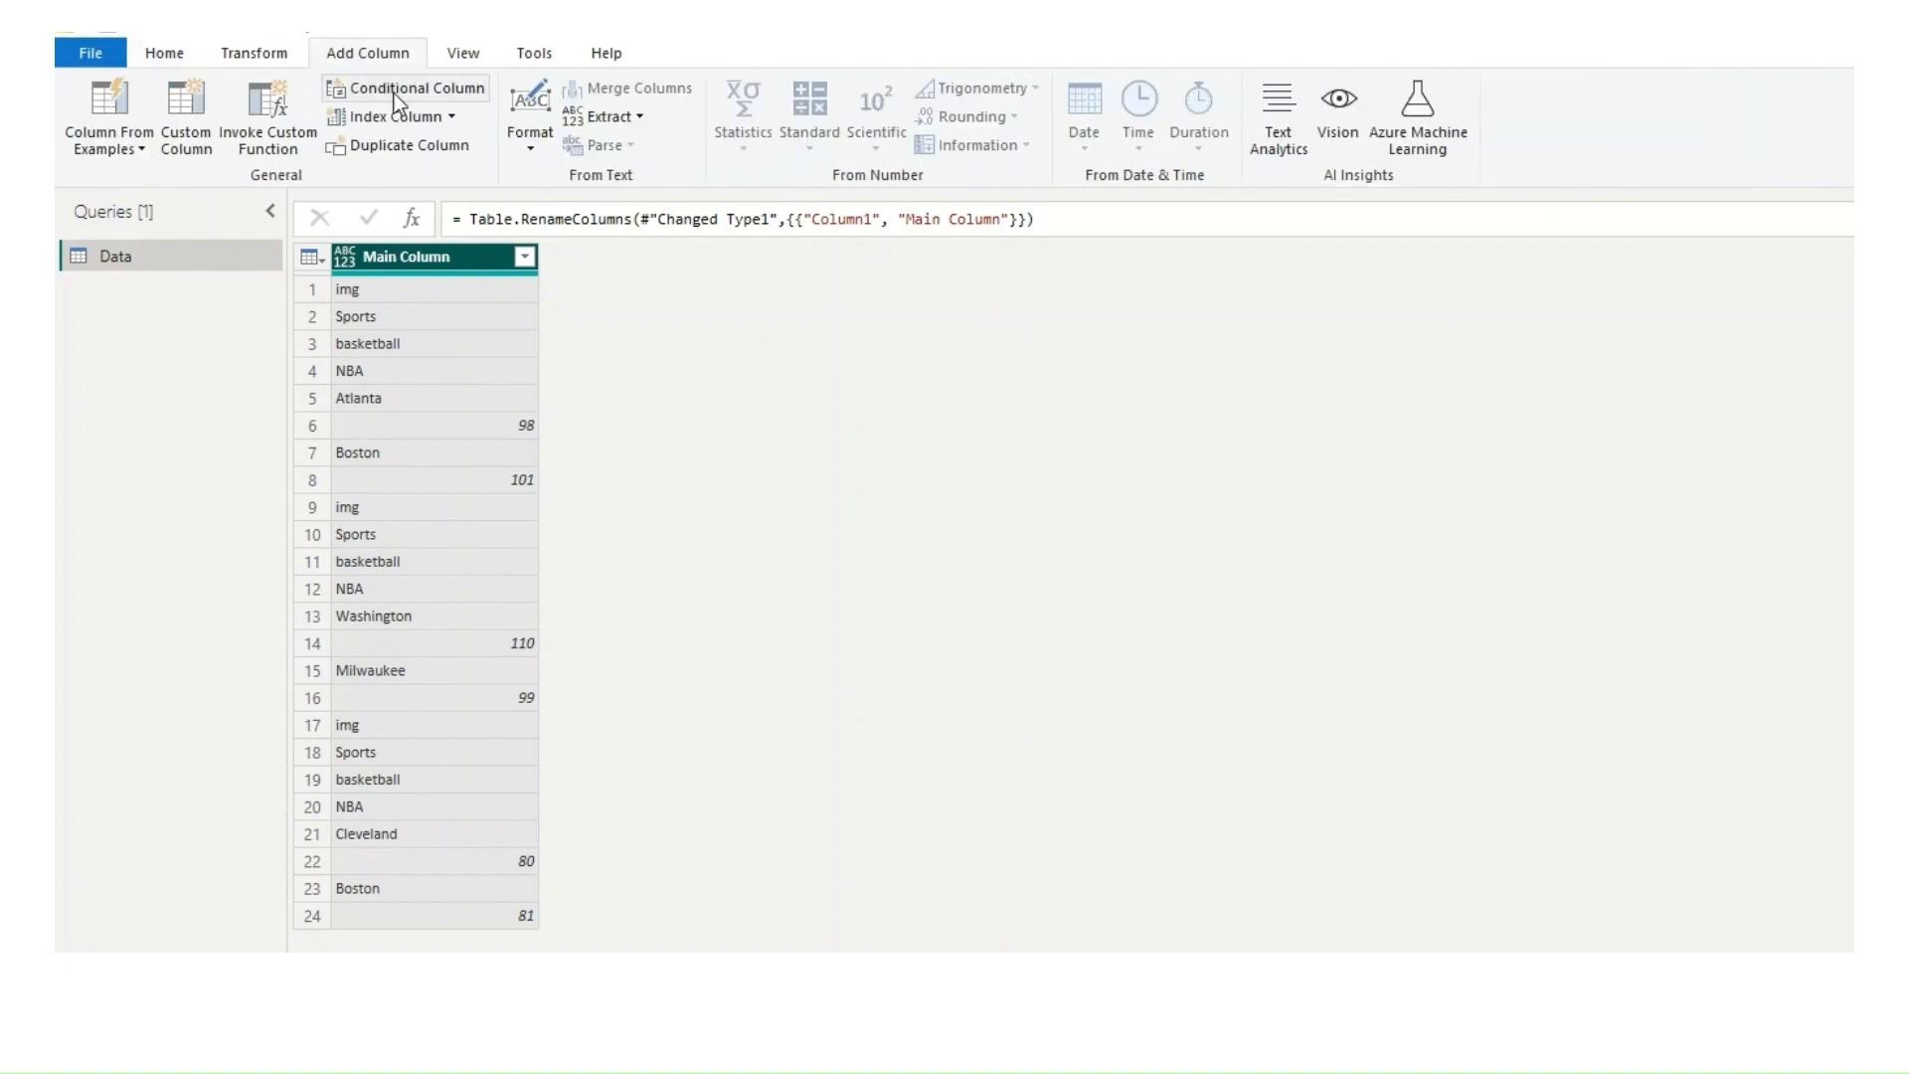
left_click(451, 117)
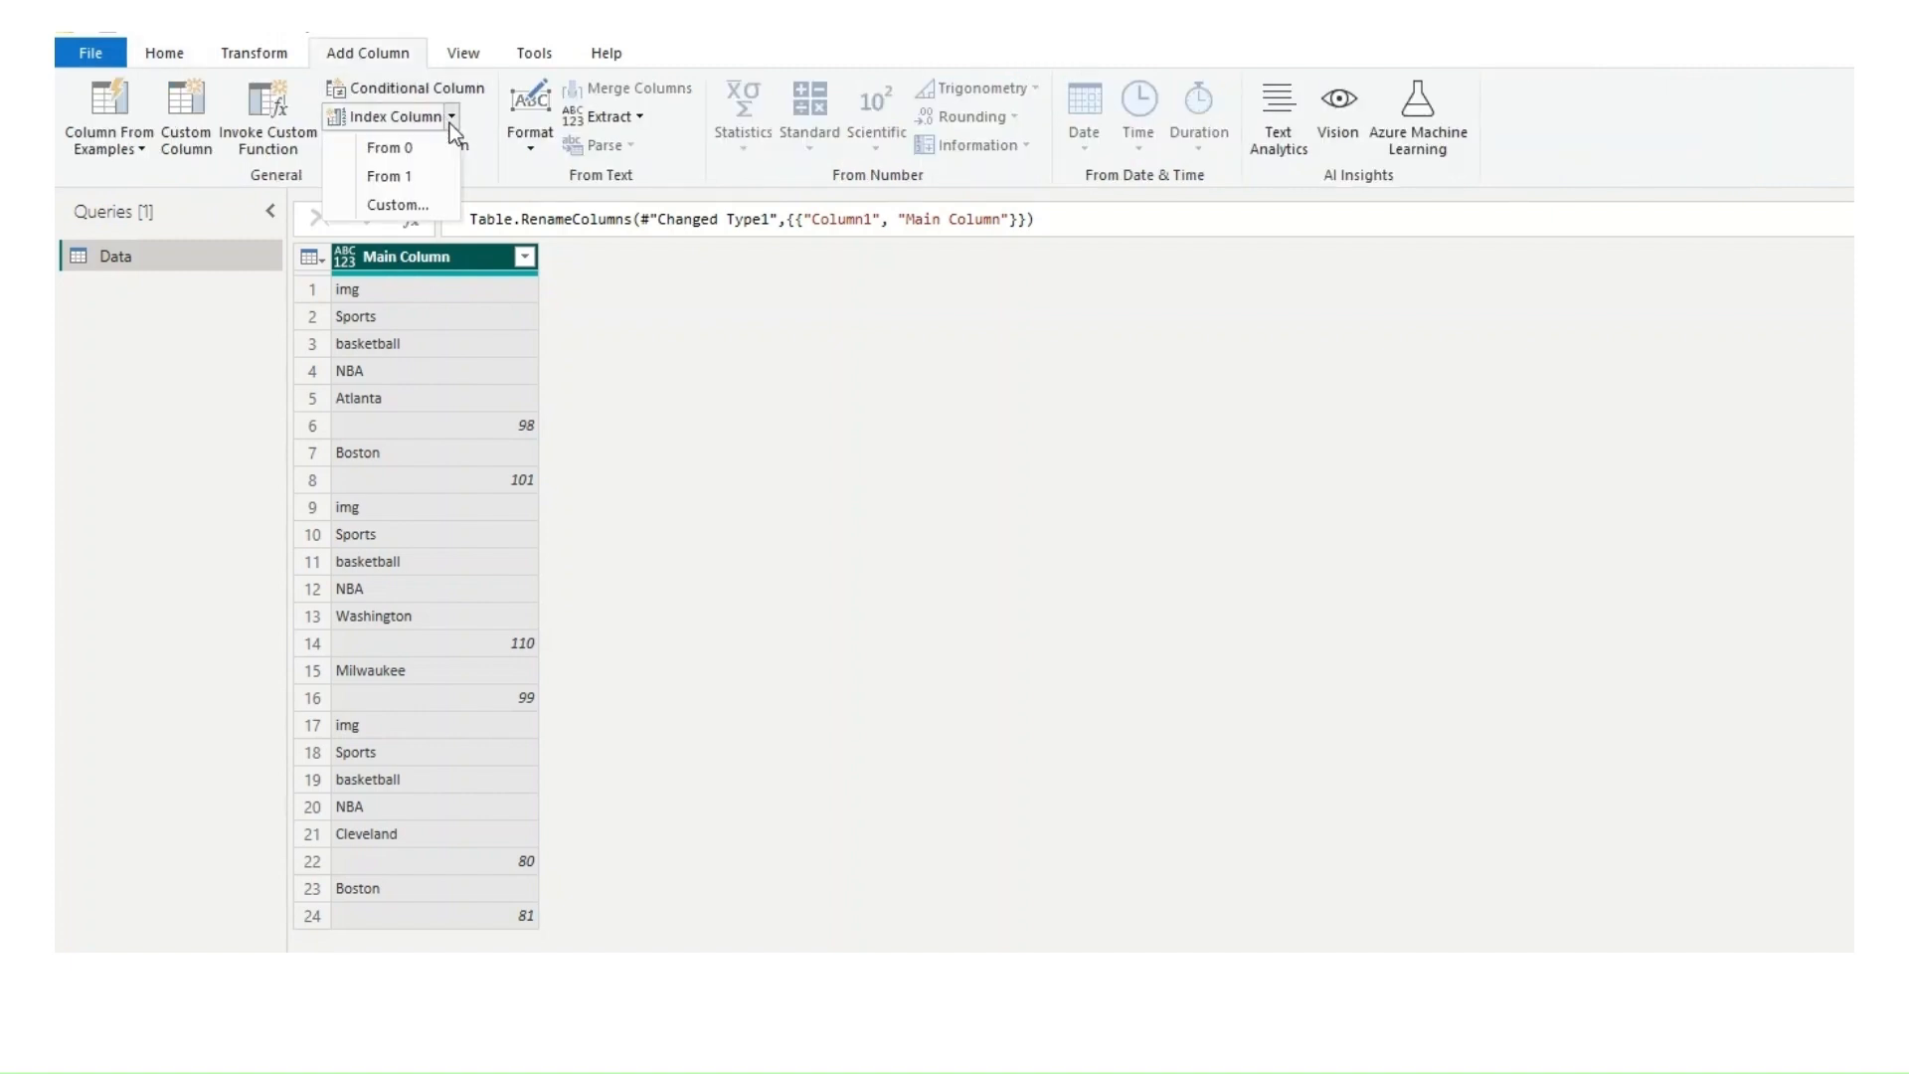
left_click(421, 145)
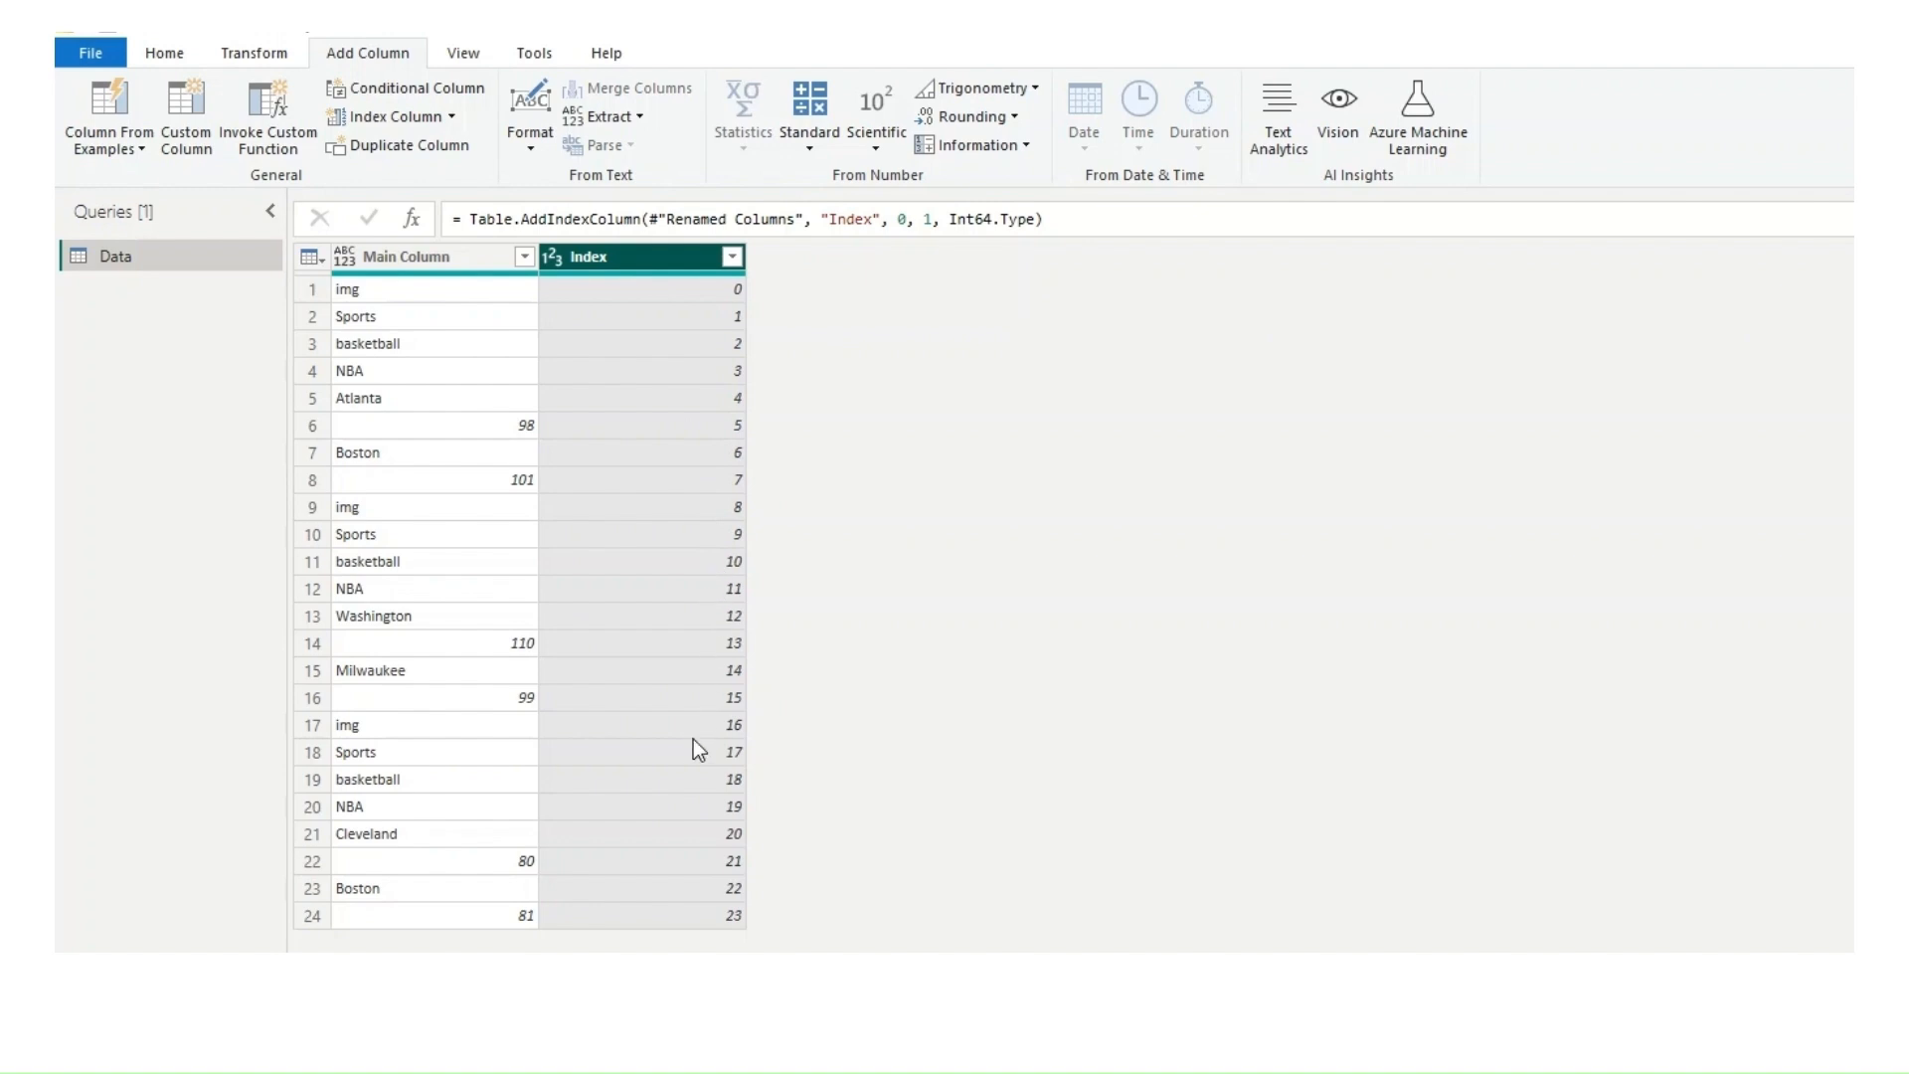
Step: Close the query editor with the changes applied and display the Data table in table view
left_click(161, 54)
left_click(97, 145)
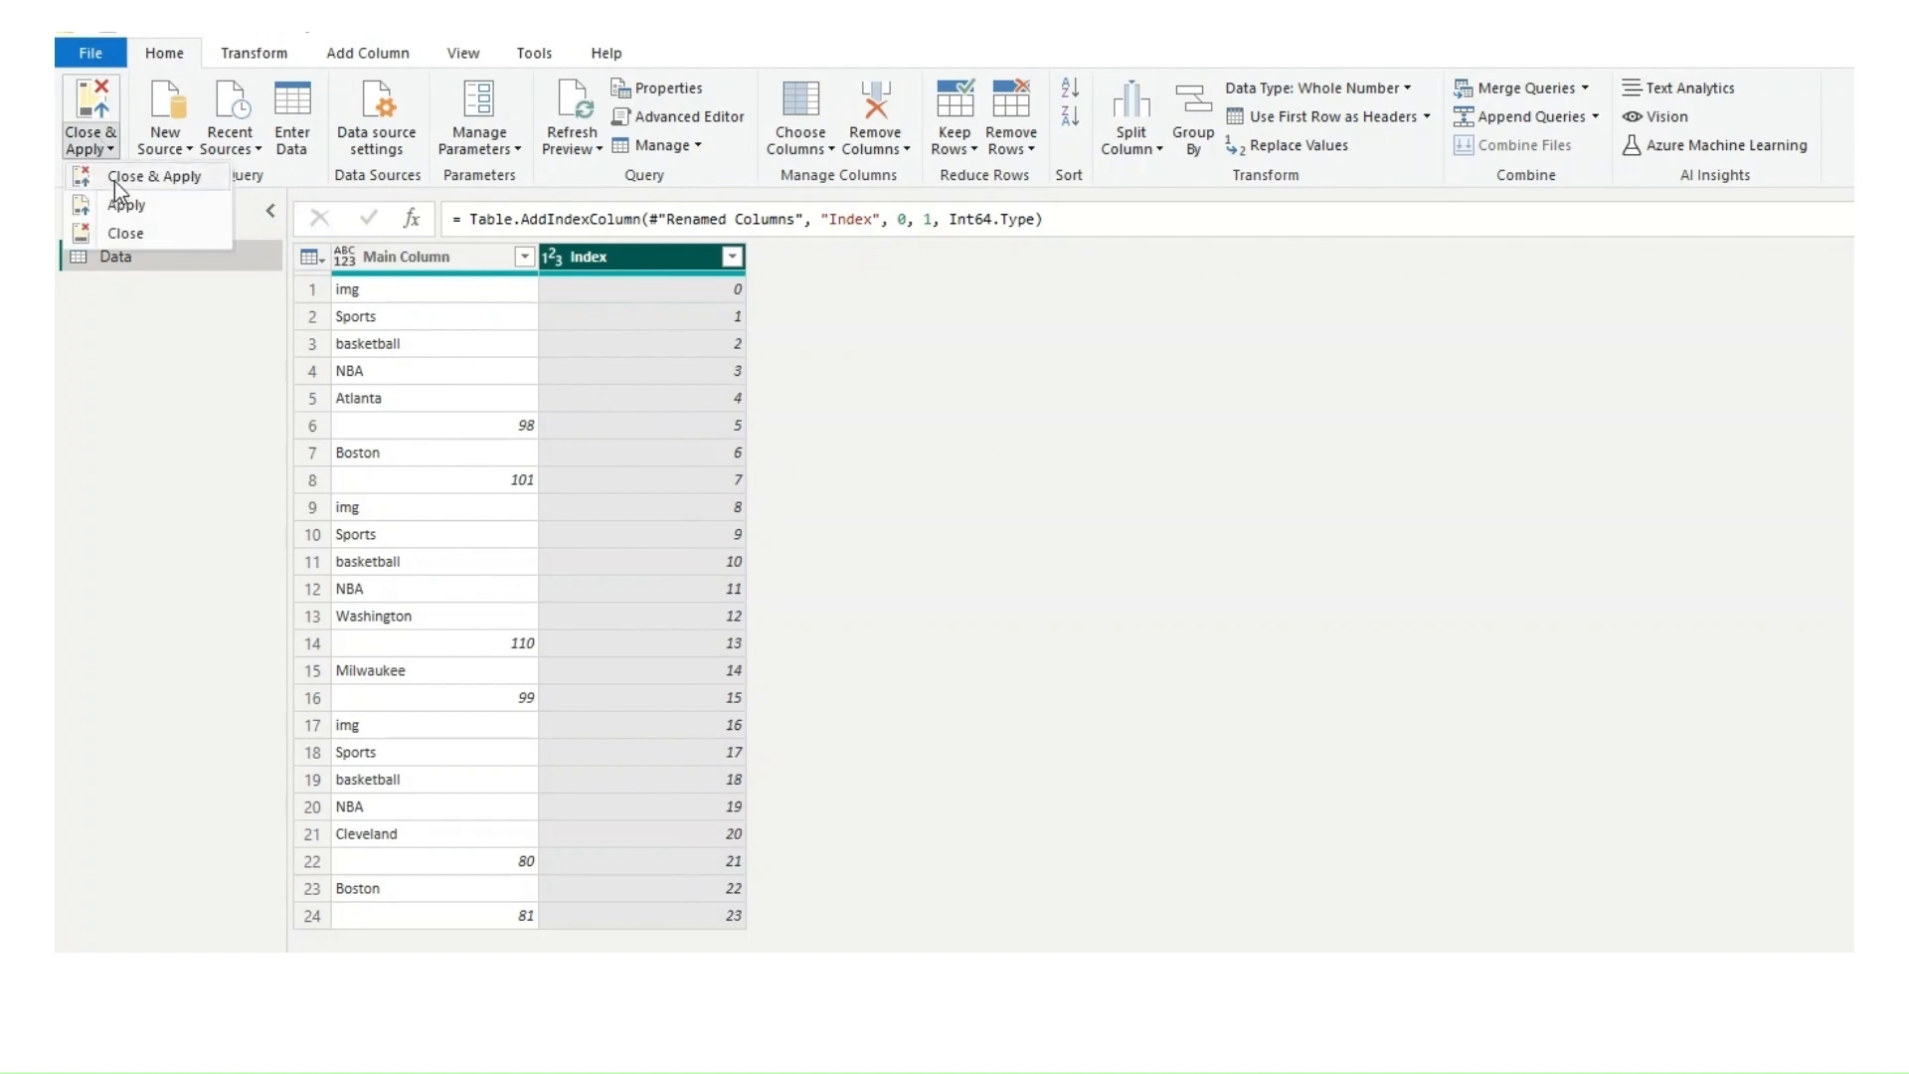
left_click(115, 181)
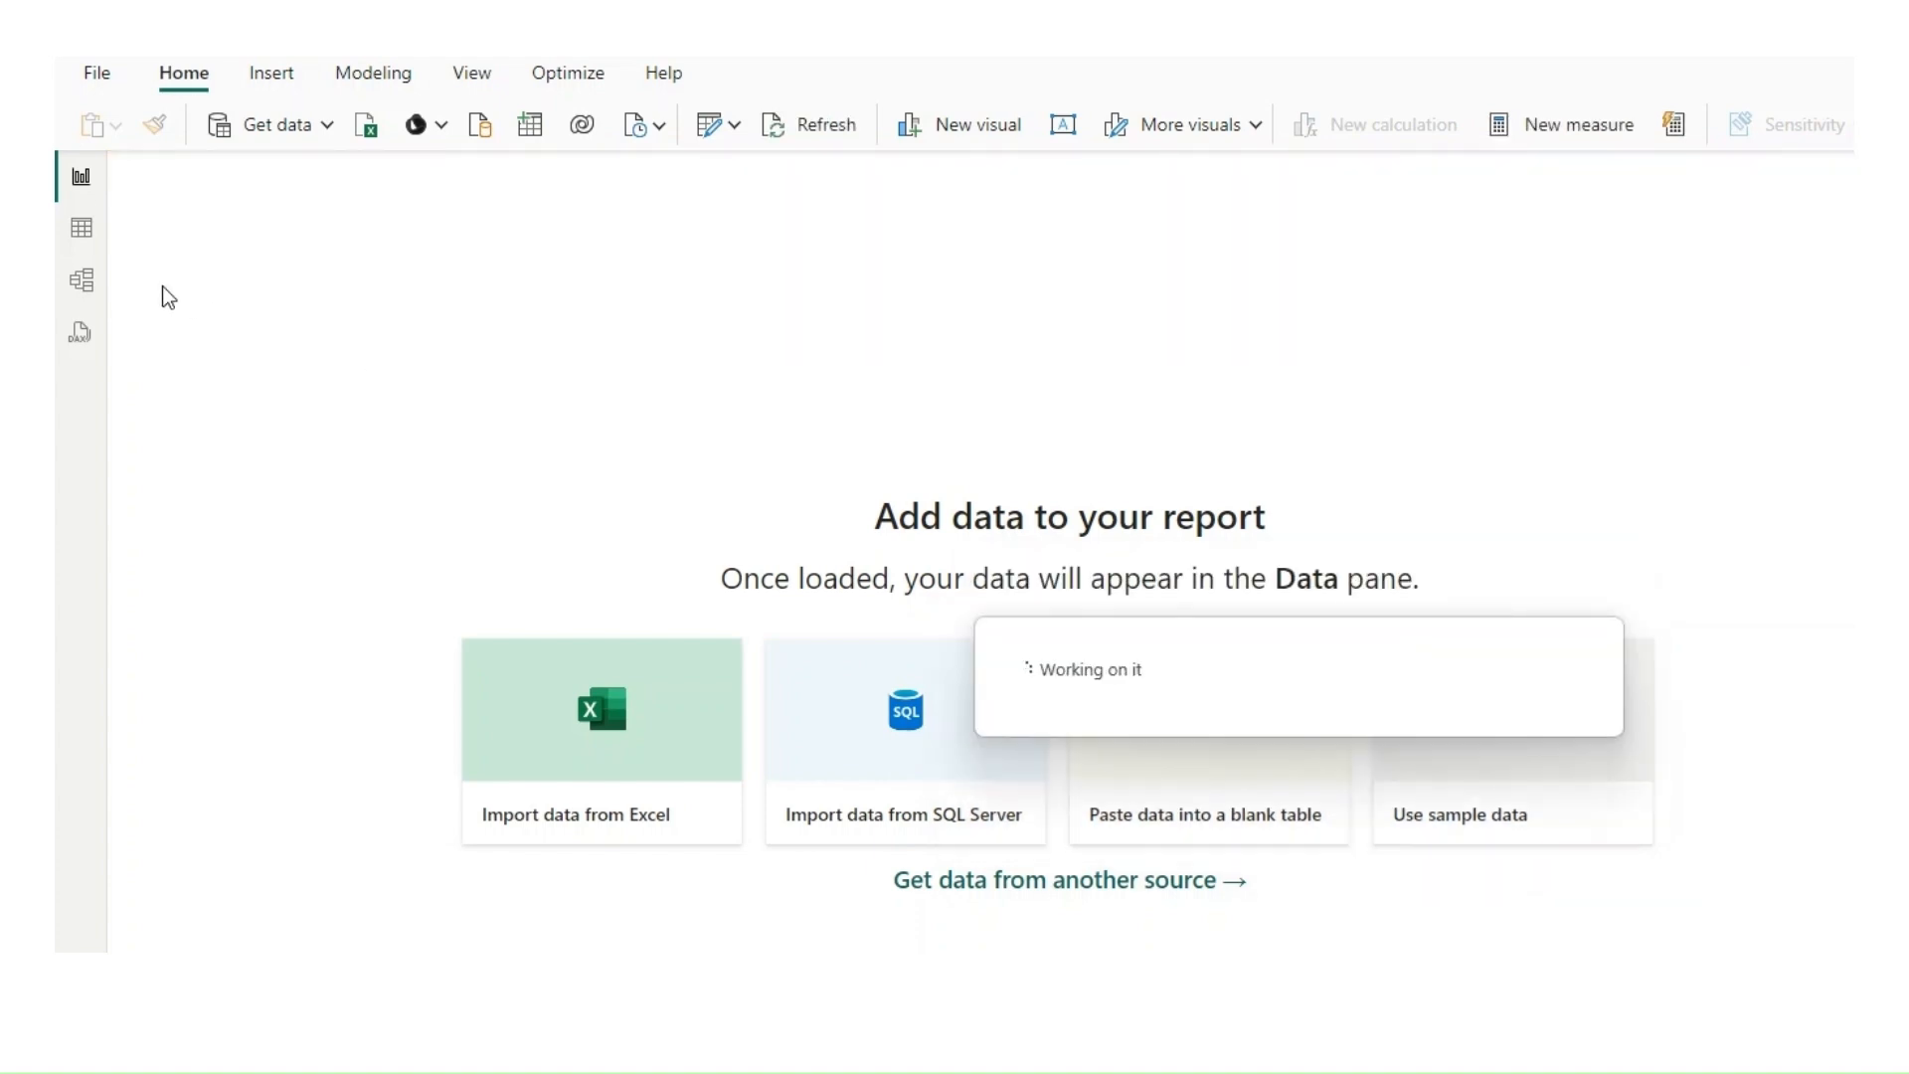
left_click(80, 231)
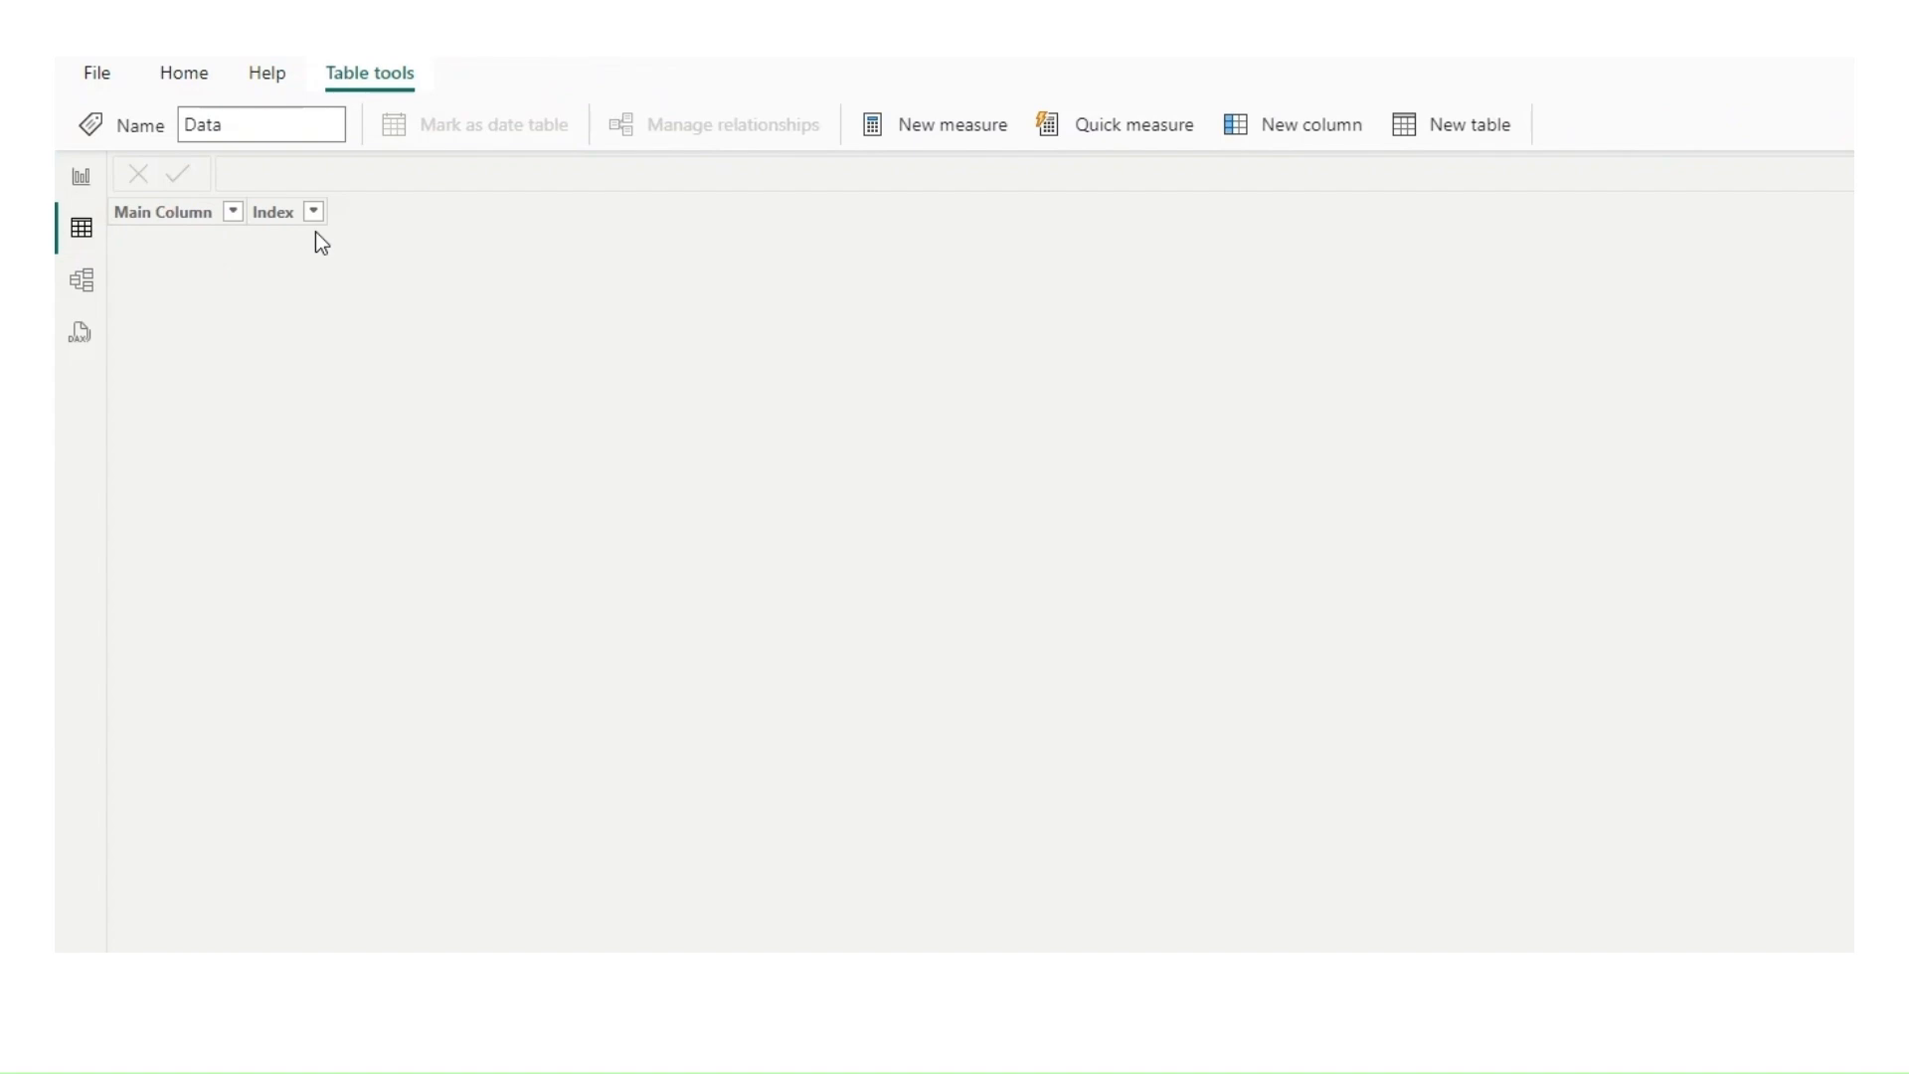
left_click(221, 216)
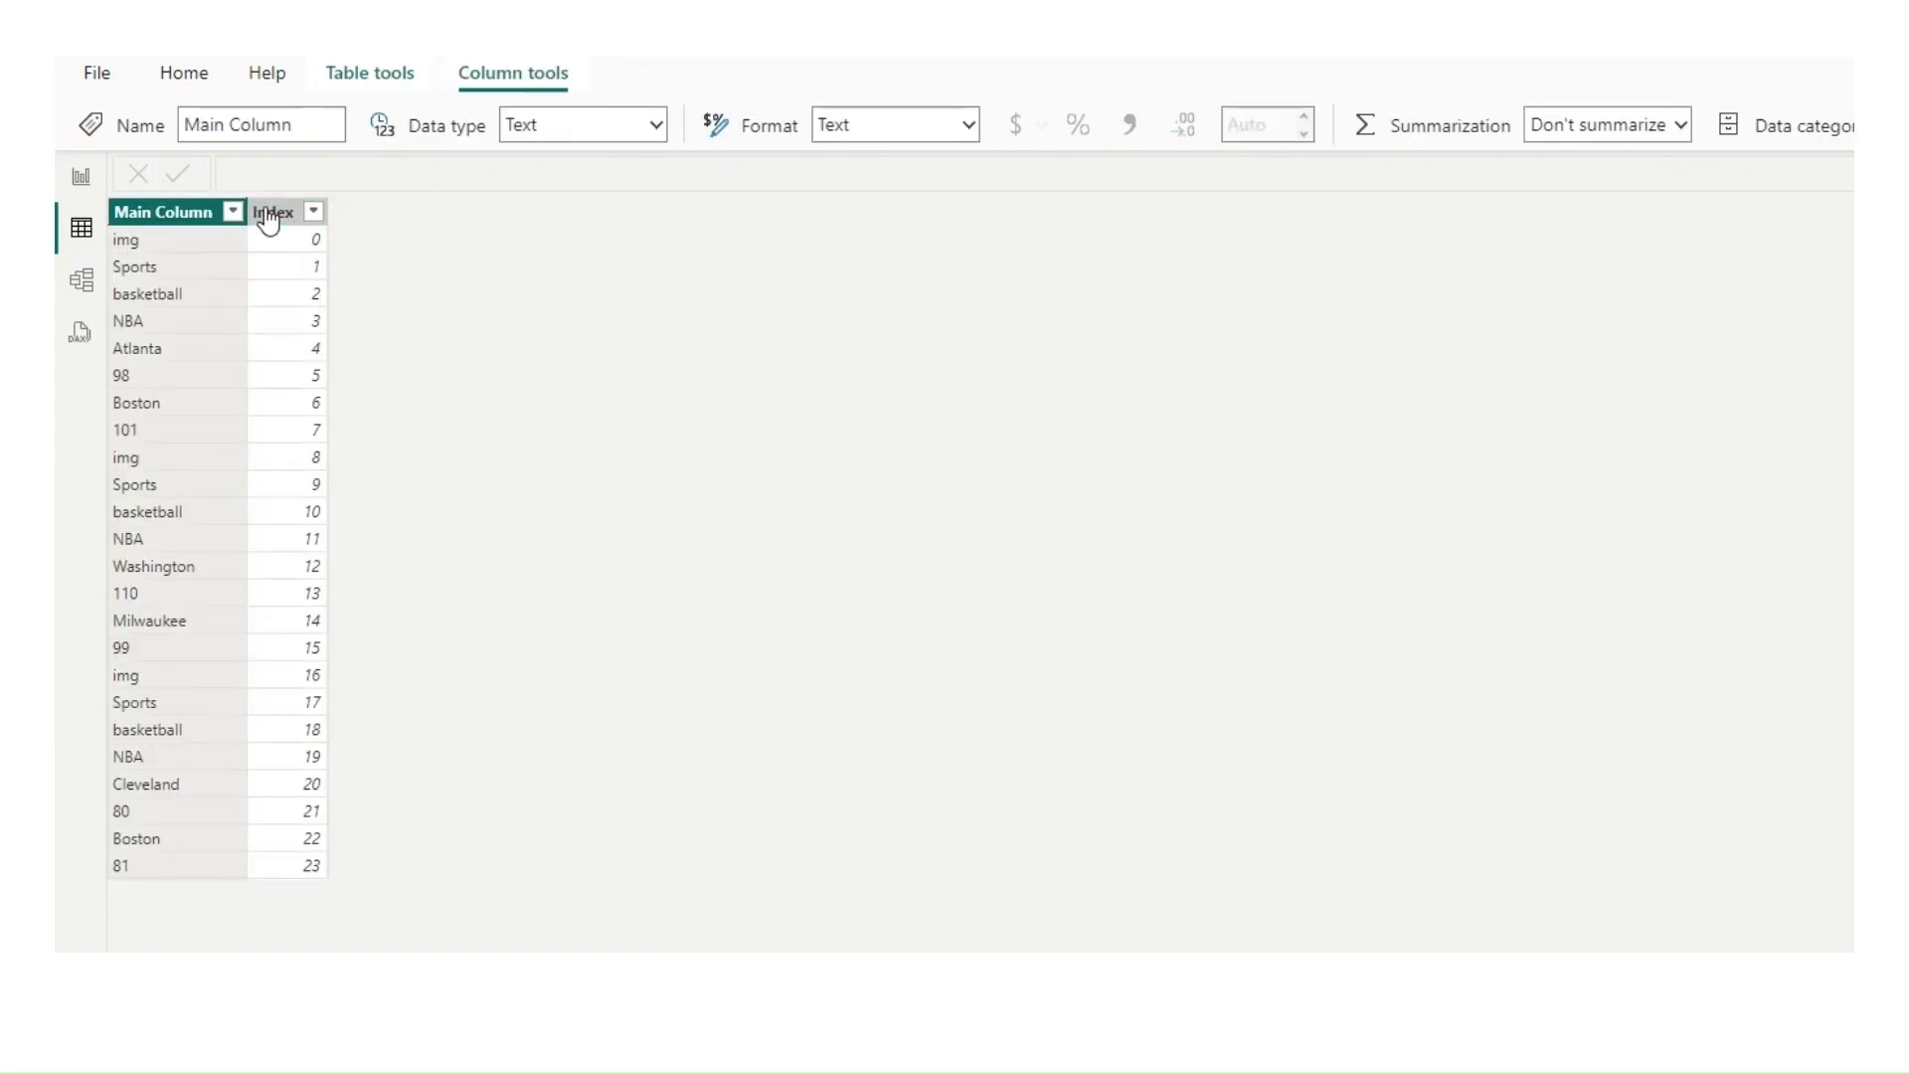
Step: Add a calculated column to the Data table with the formula RowNumber = INT(Data[Index]/8)+1
left_click(268, 212)
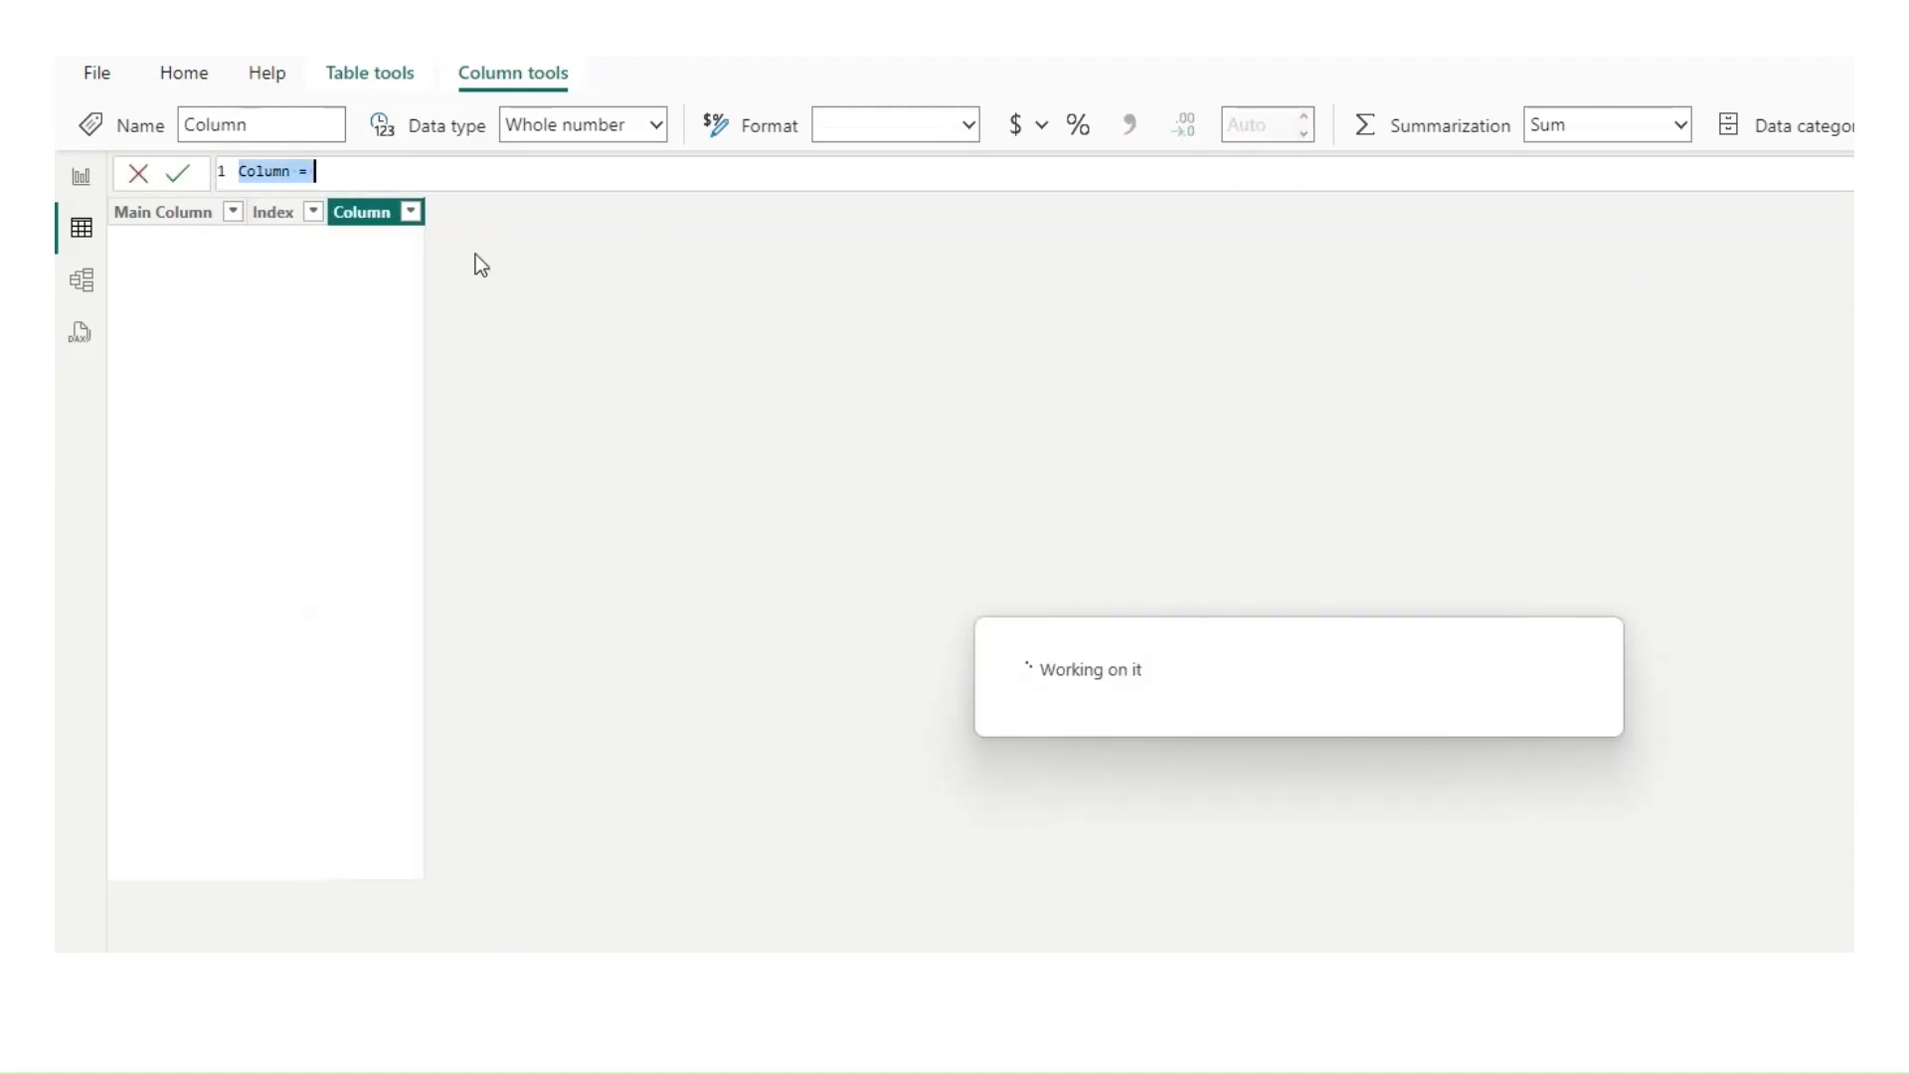
type("R")
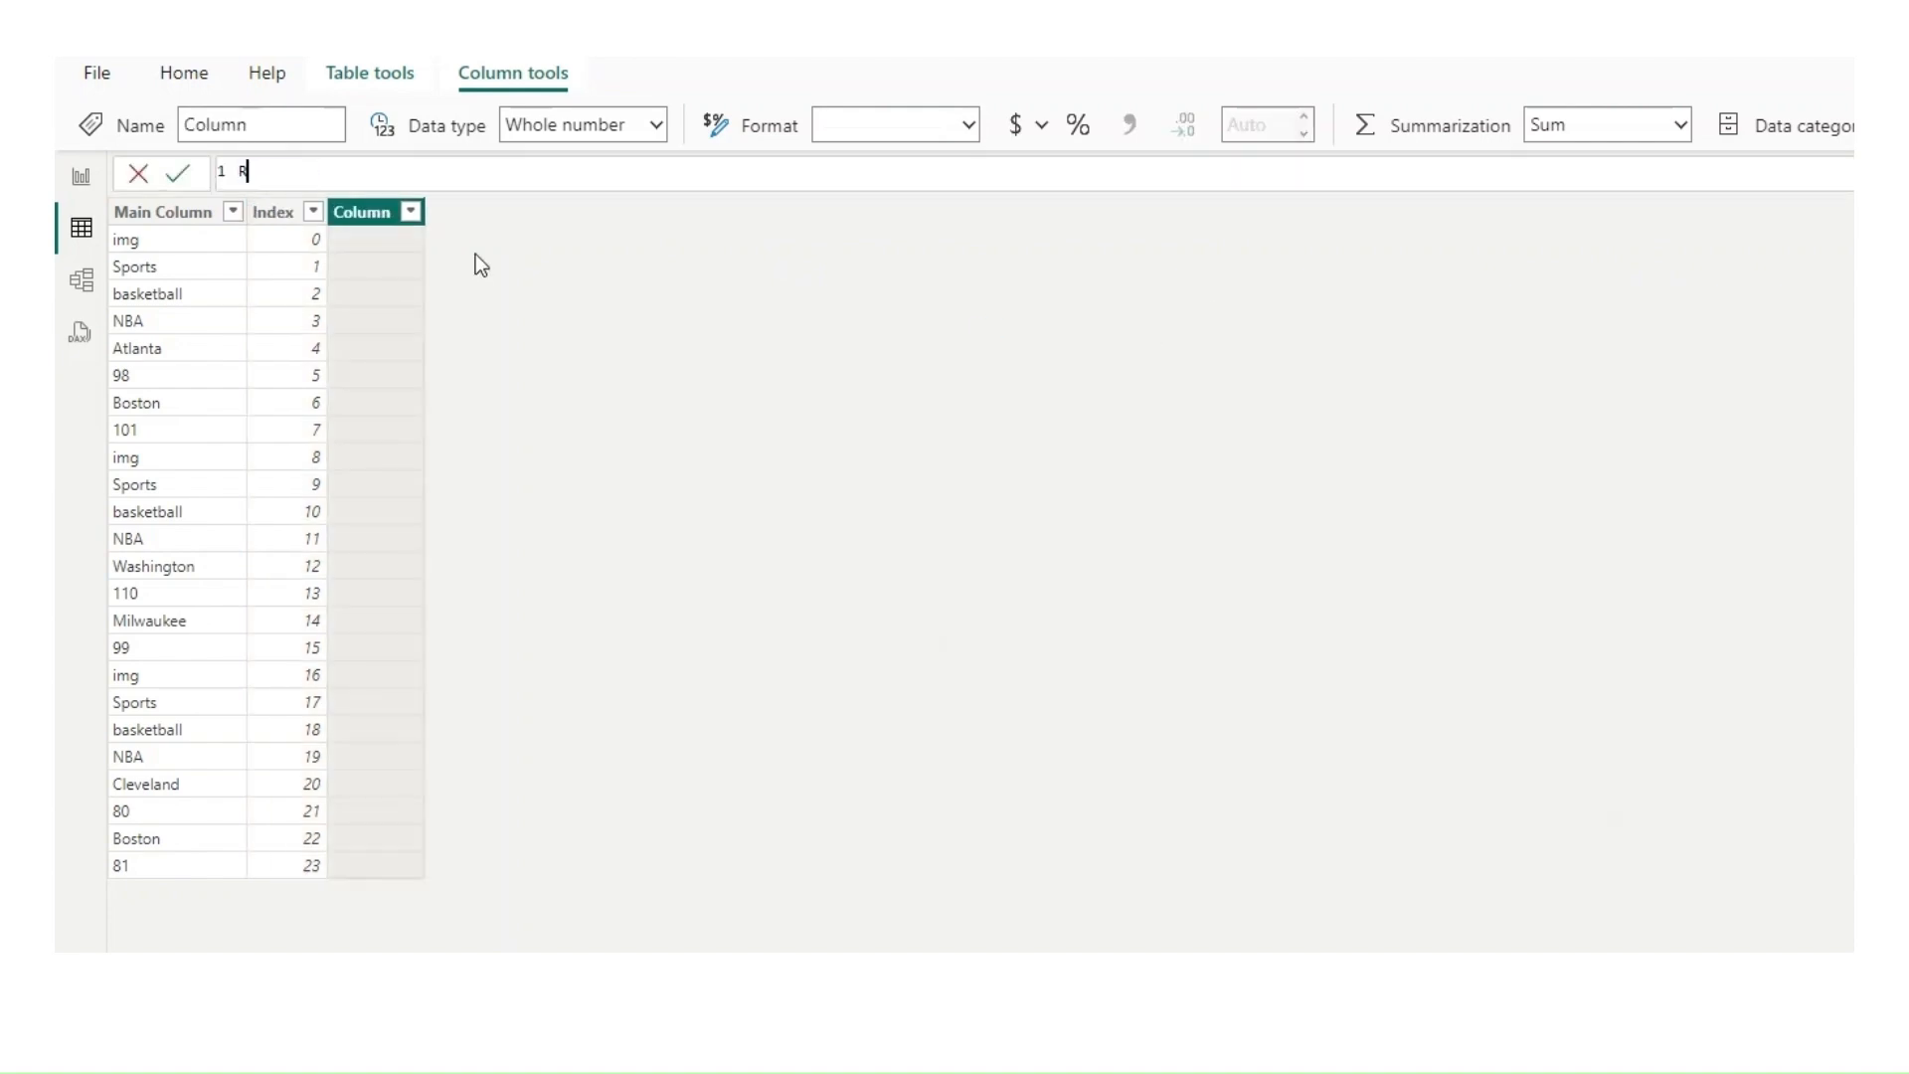
type("owNumber=INT")
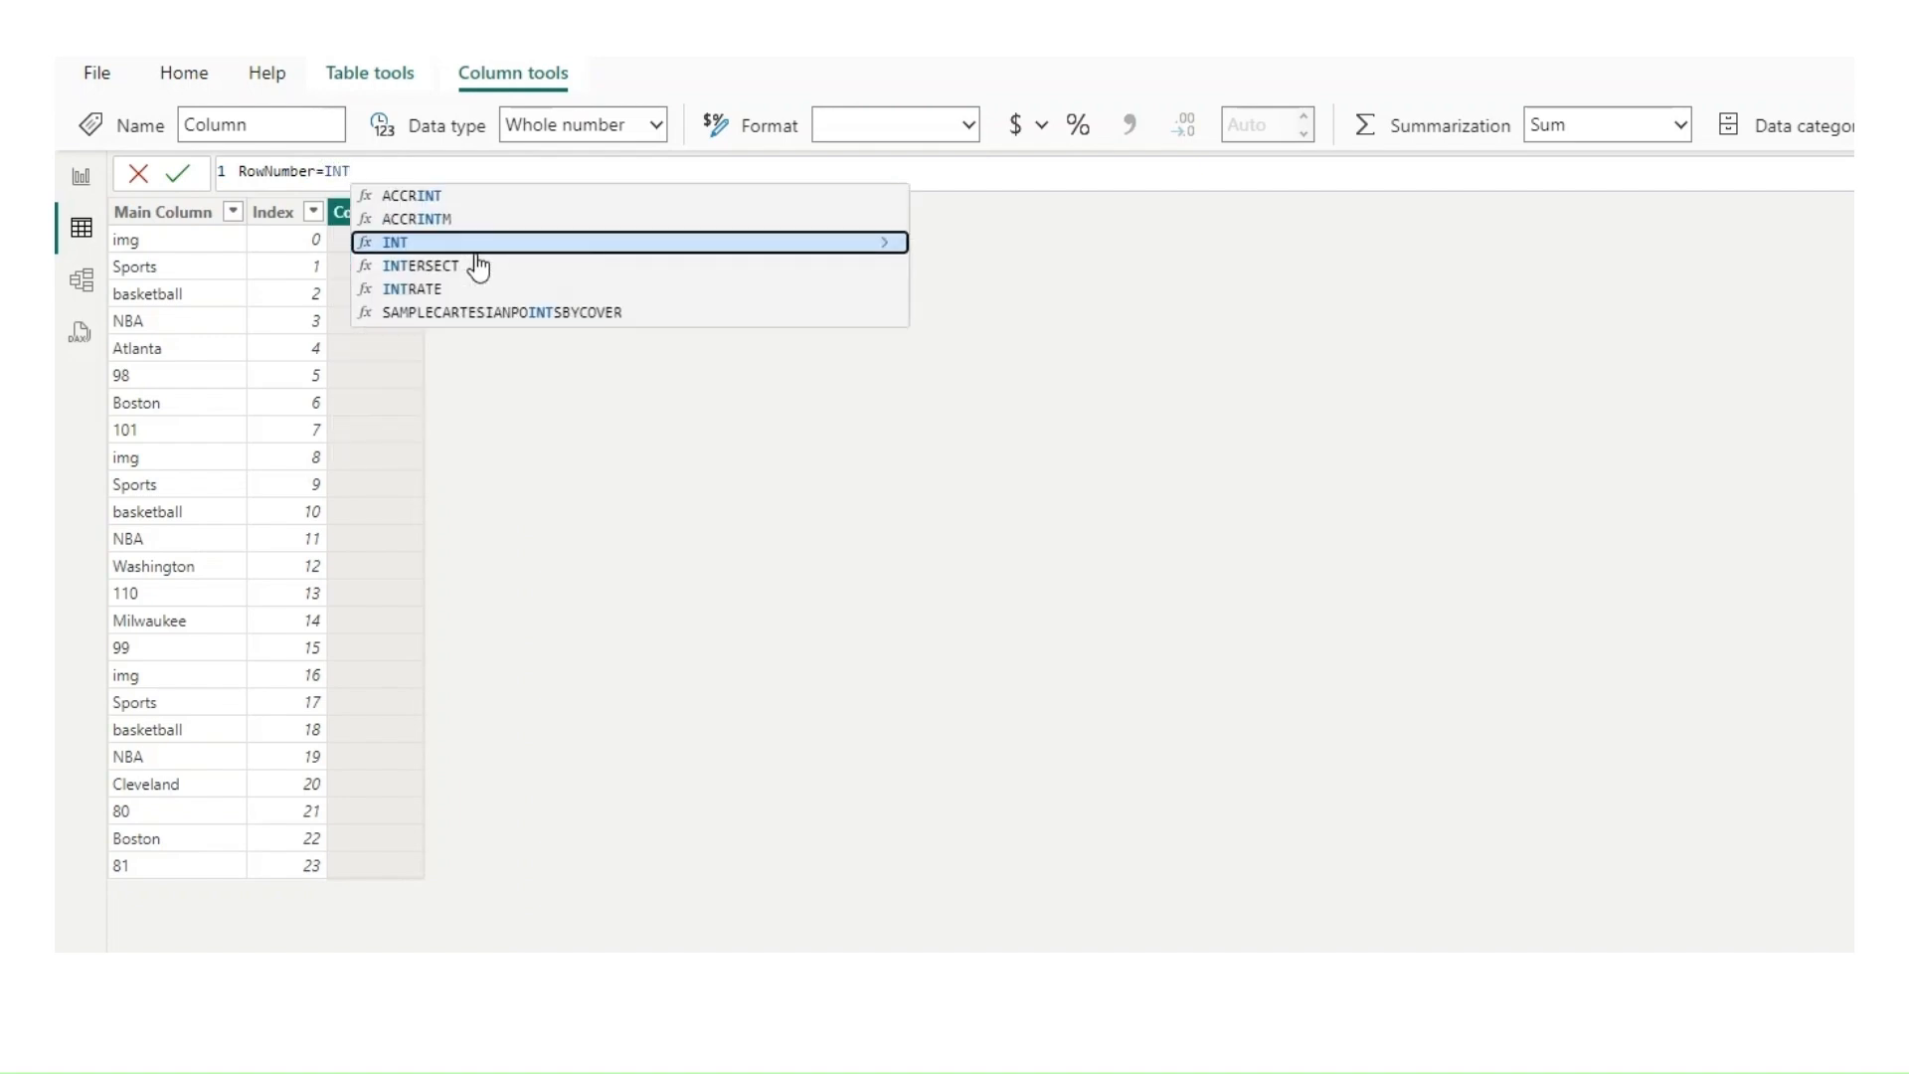
type("(")
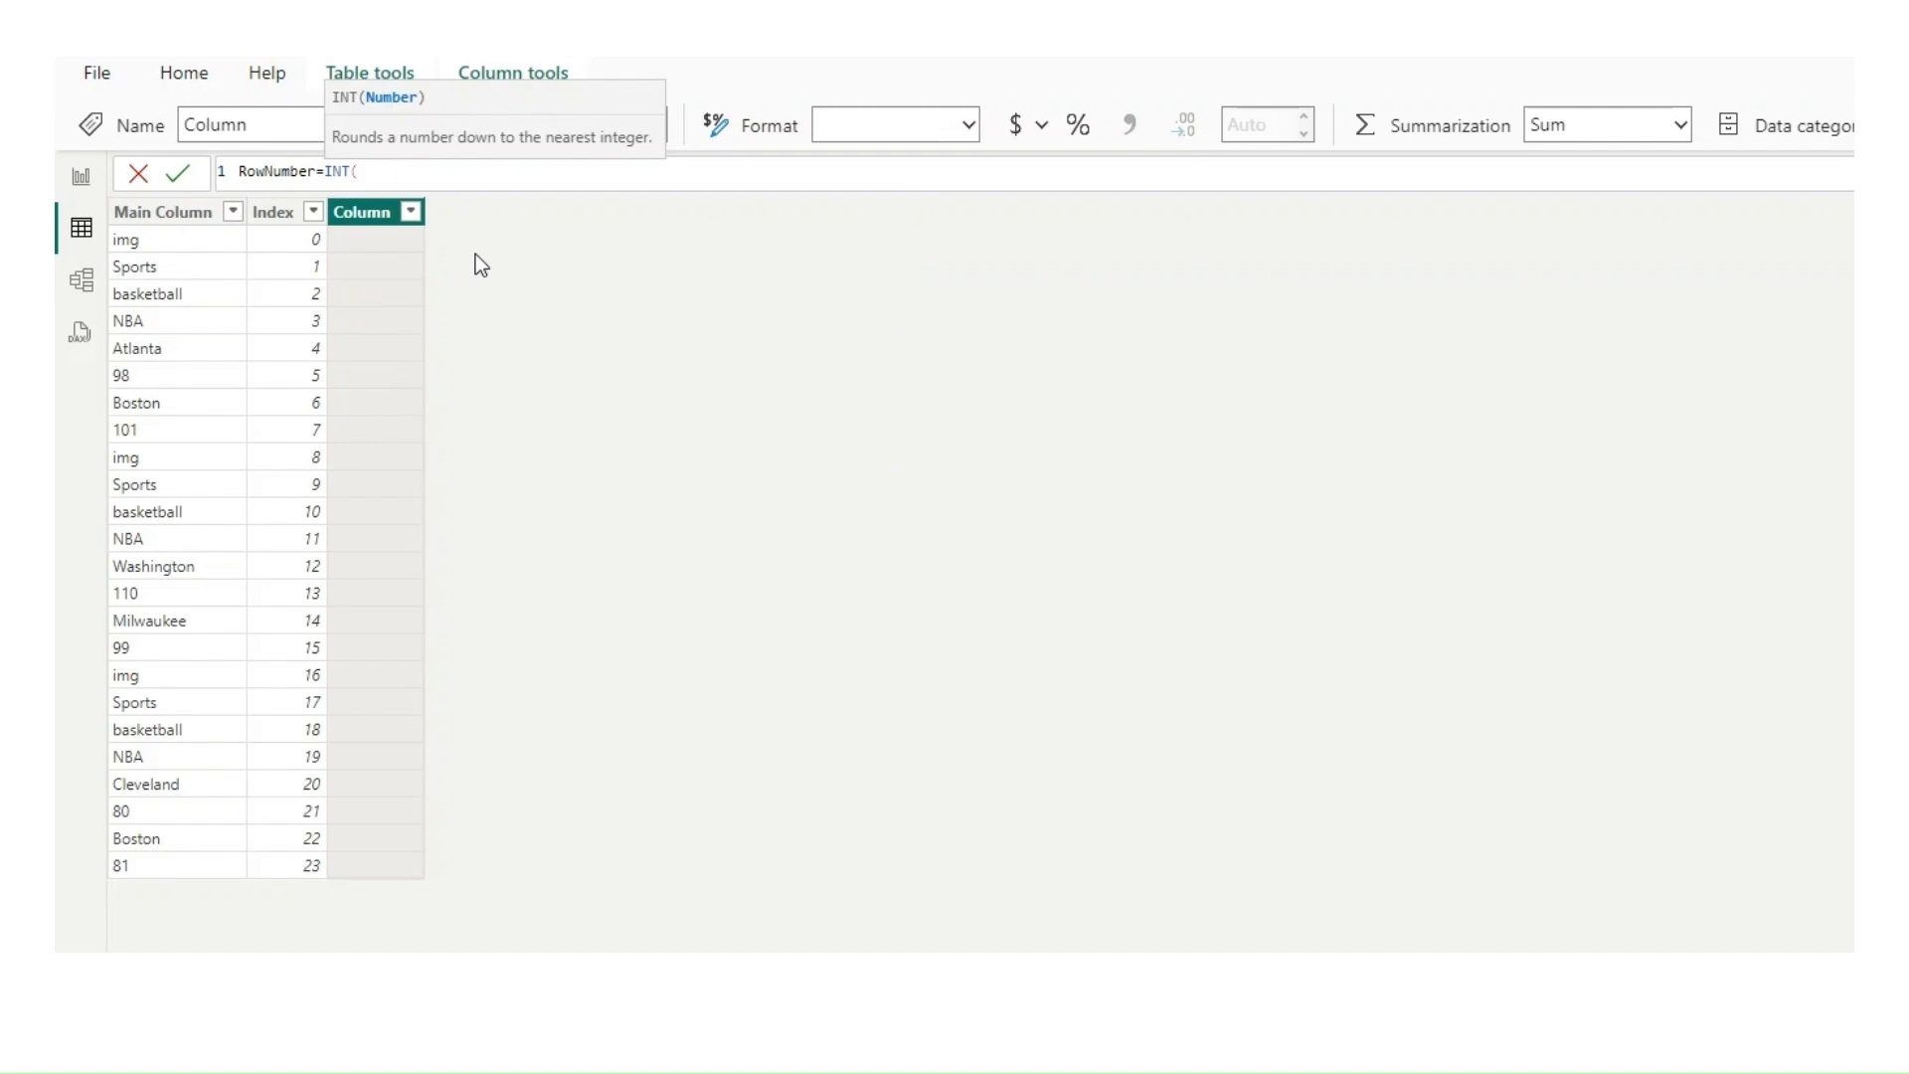
type("inde")
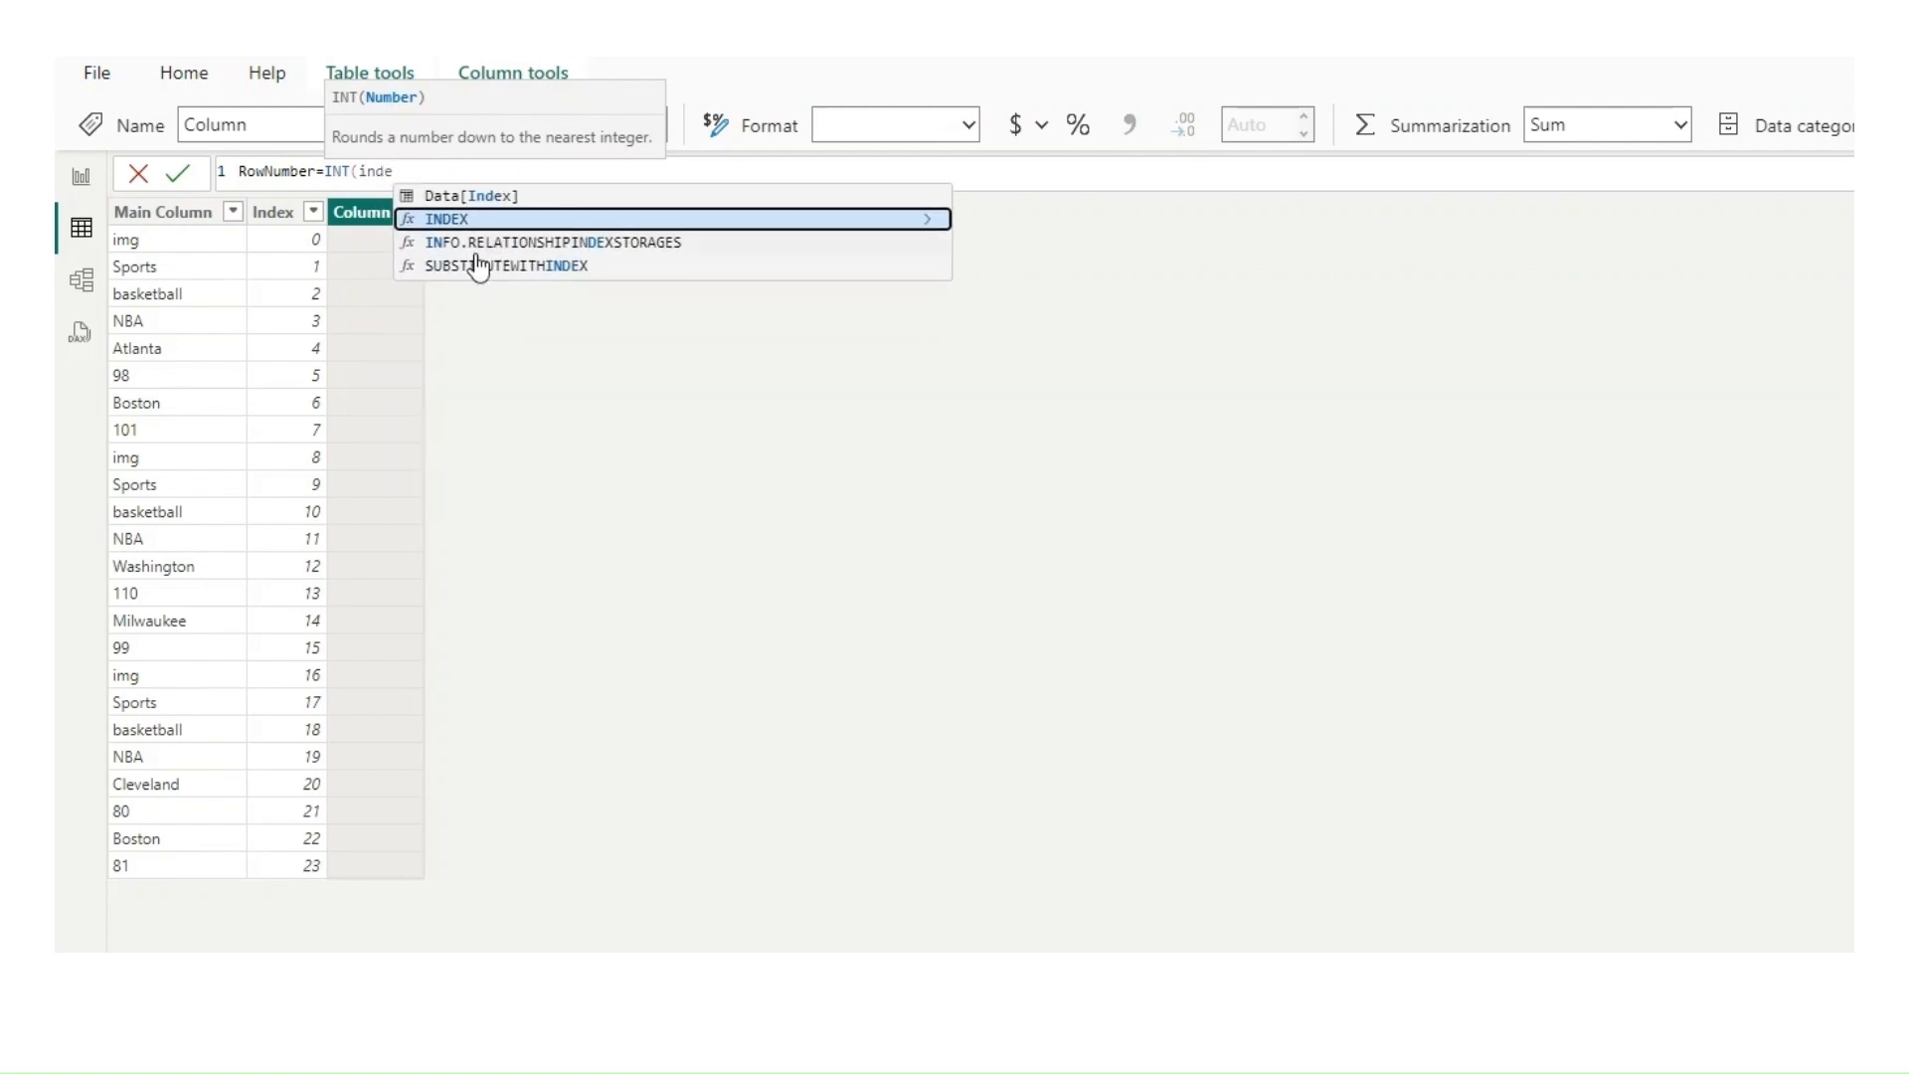
key("Up")
key("Tab")
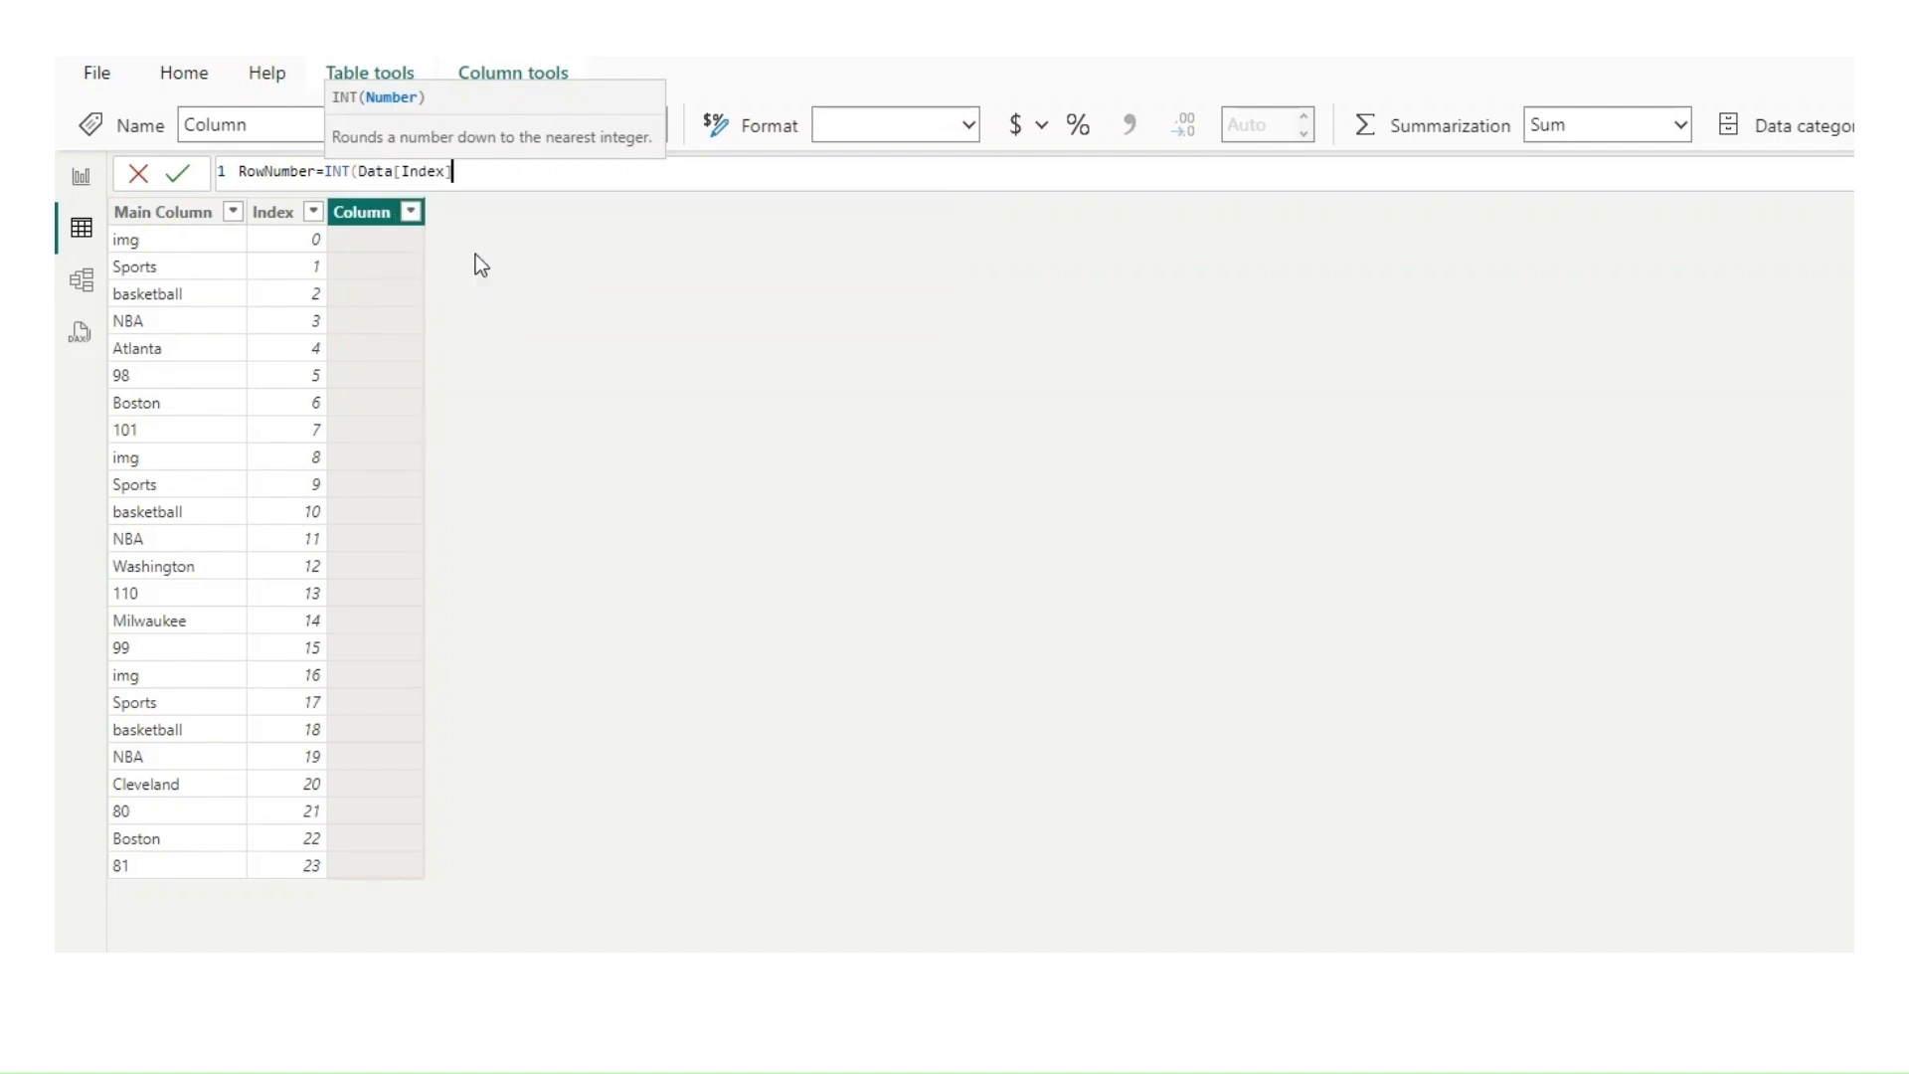
type("/8)")
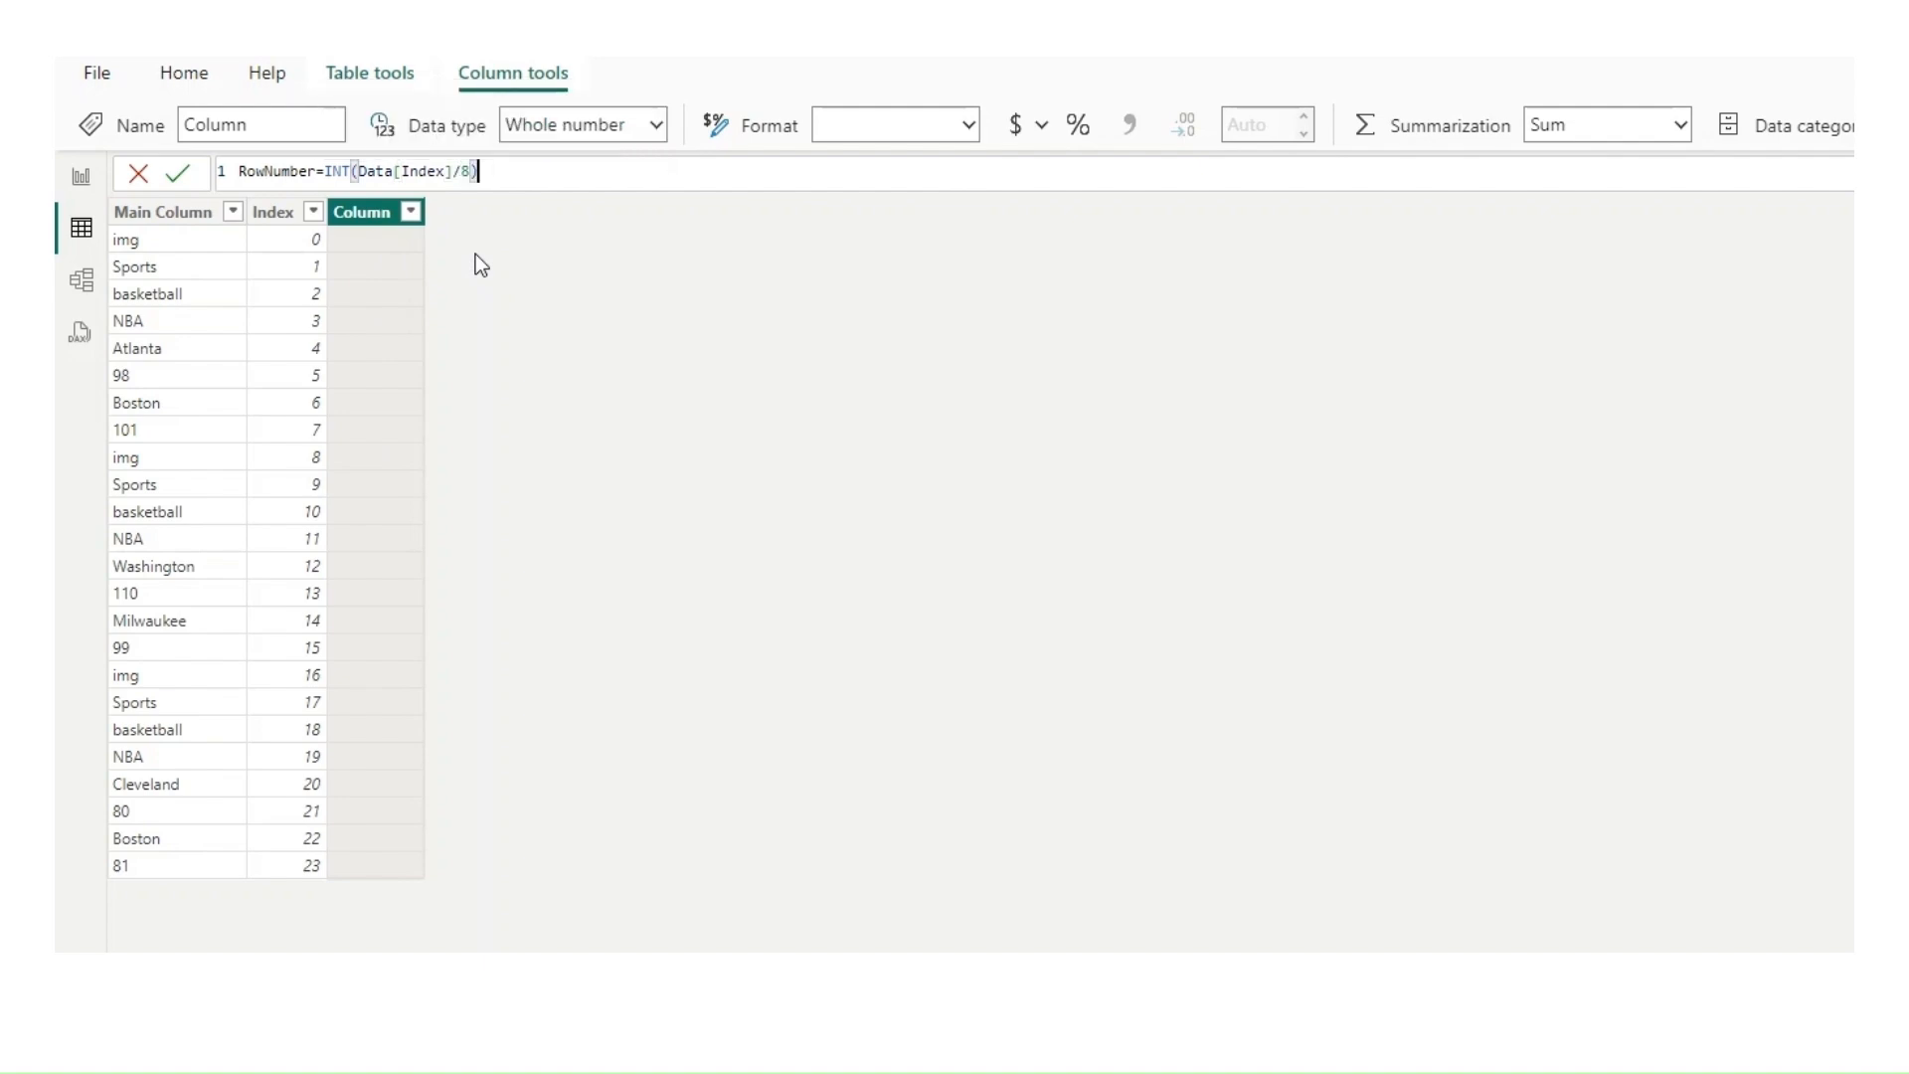
type("+1")
key("Return")
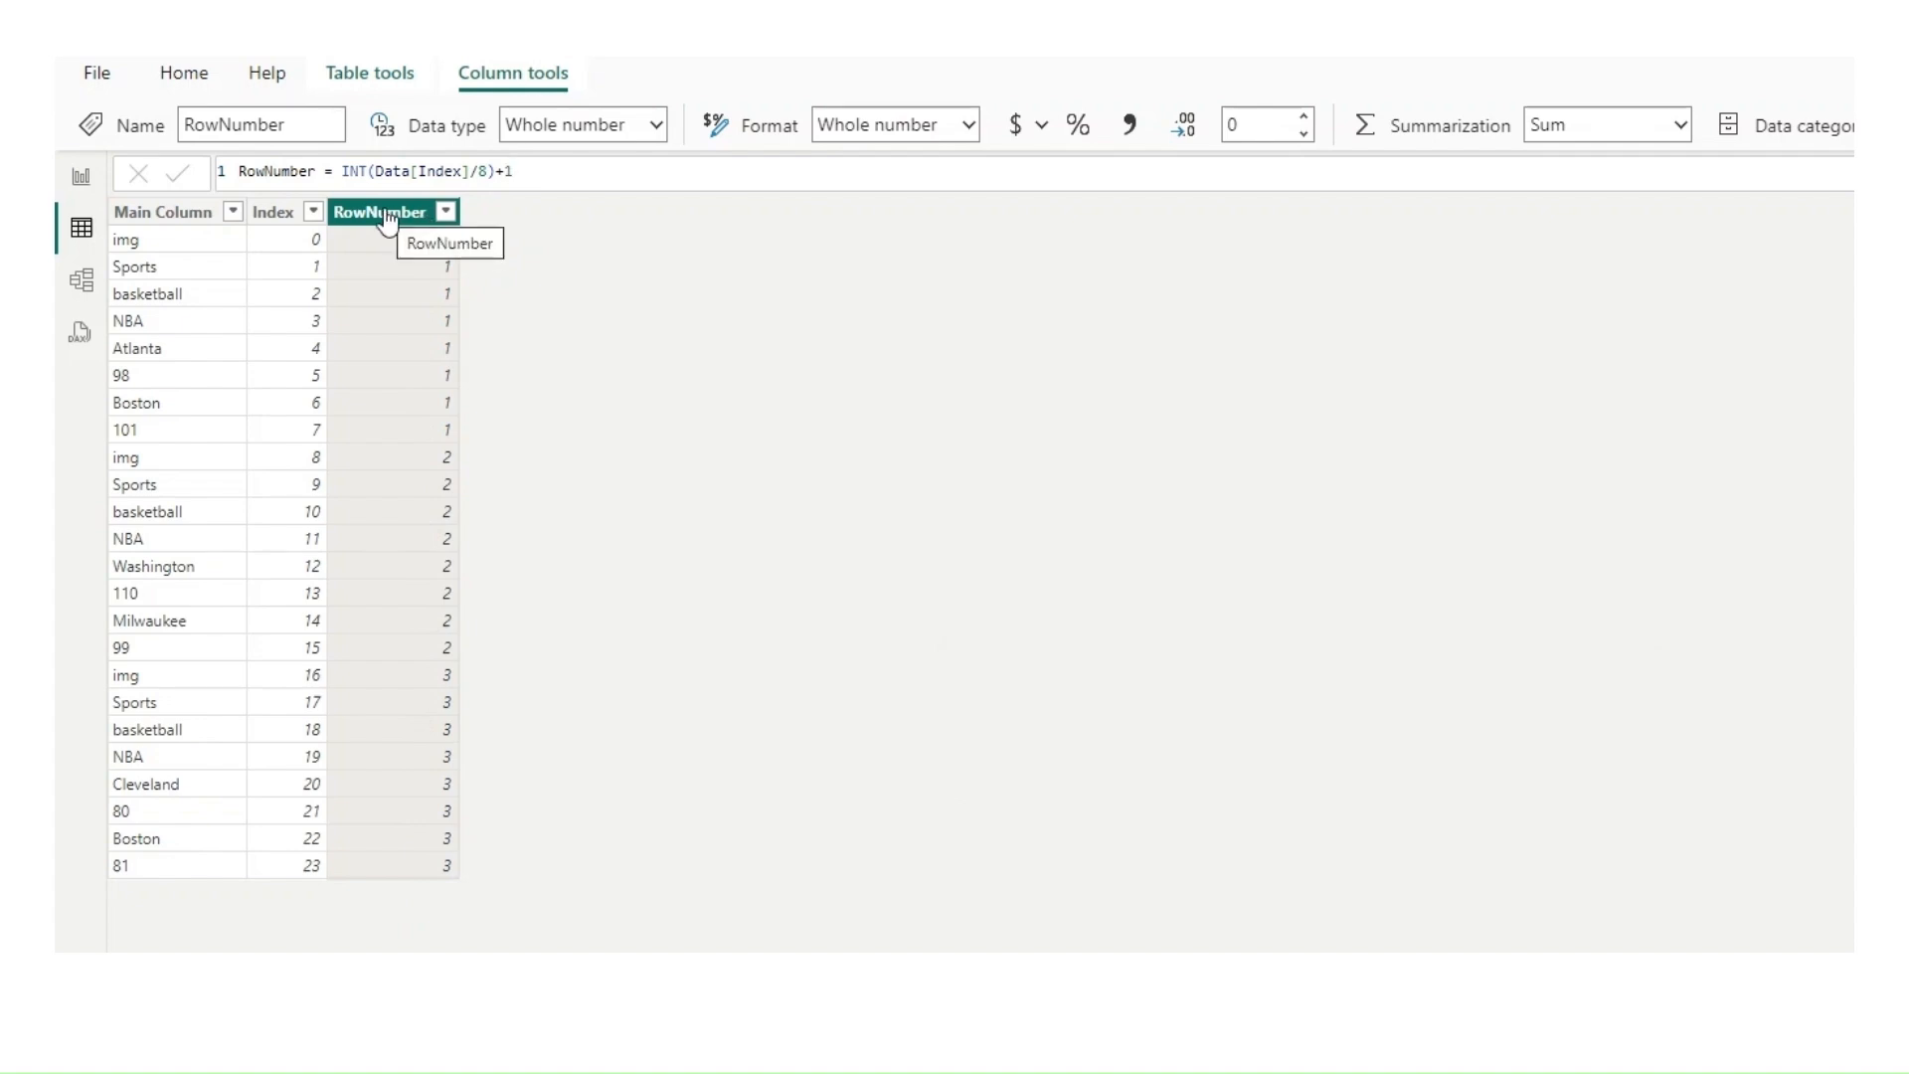
Step: Add a calculated column to the Data table with the formula ColumnNumber = MOD(Data[Index],8)+1
left_click(1879, 127)
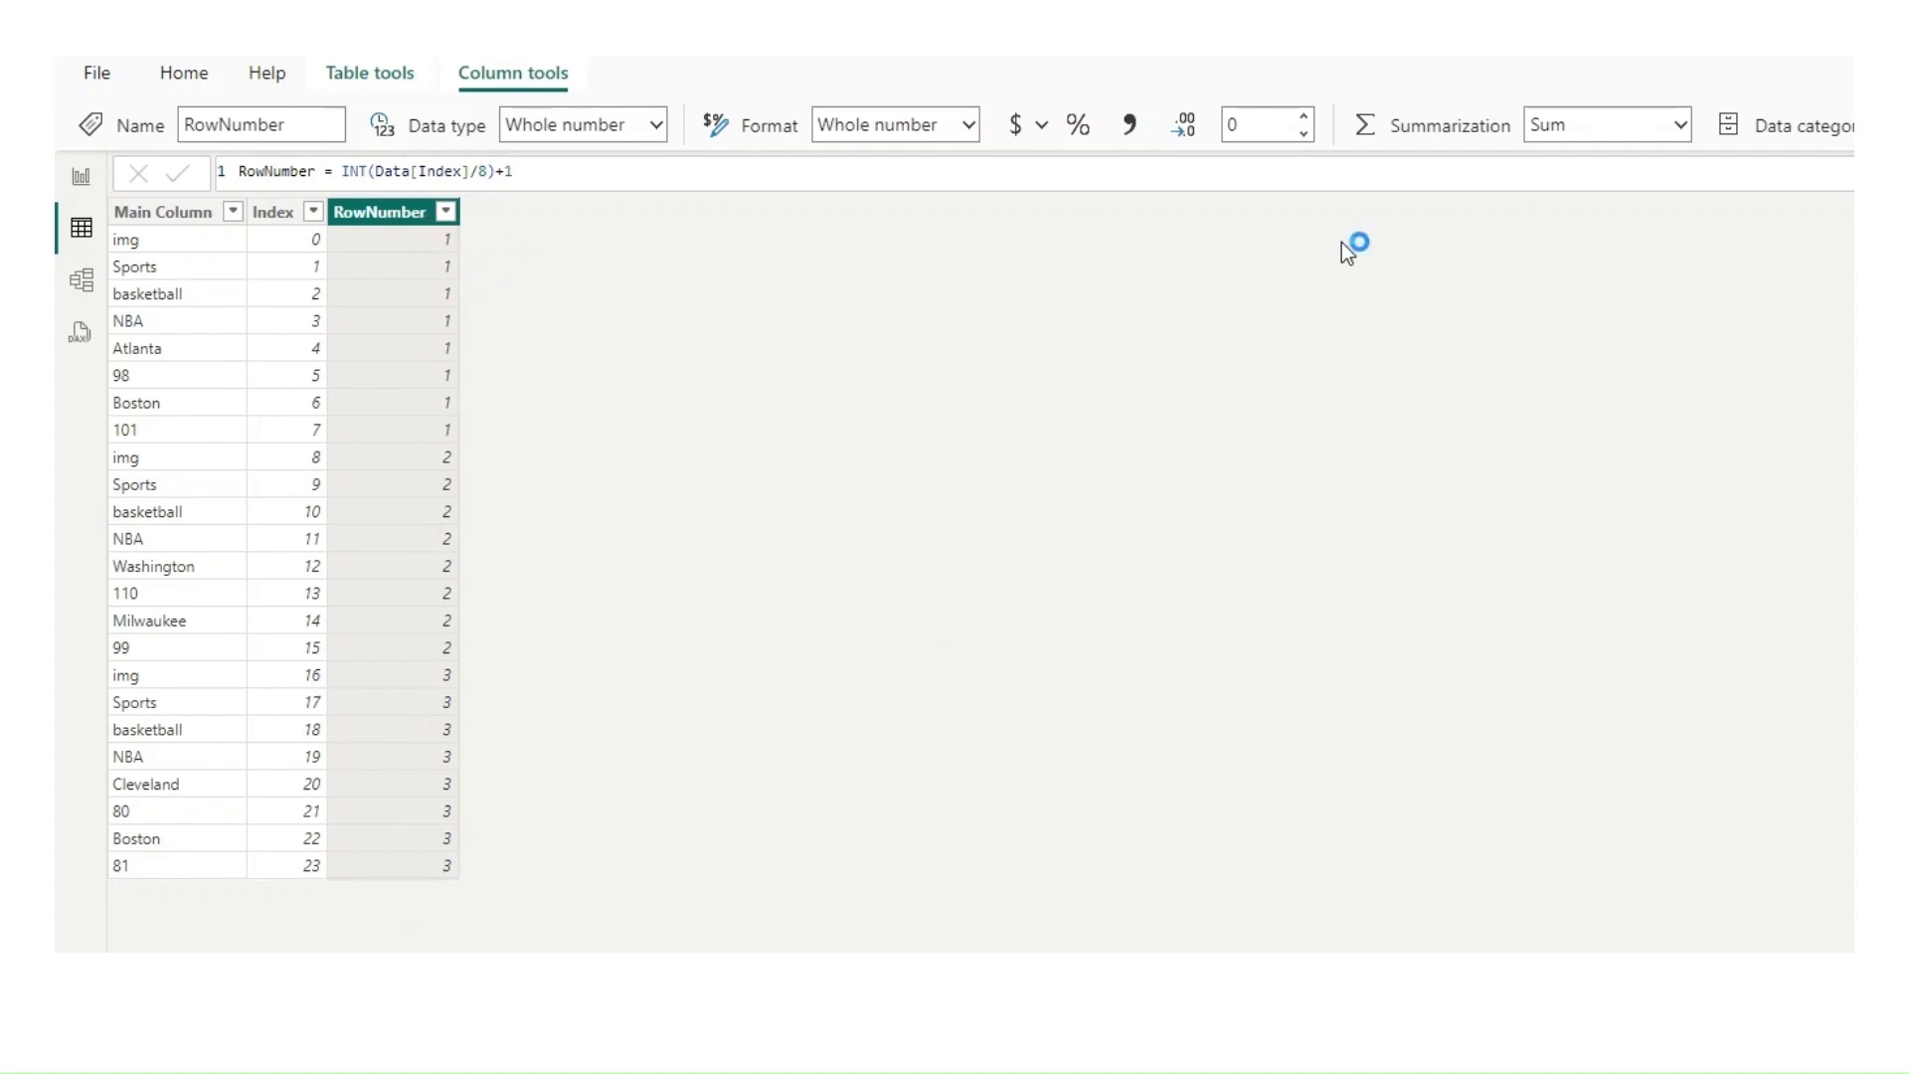
type("Co")
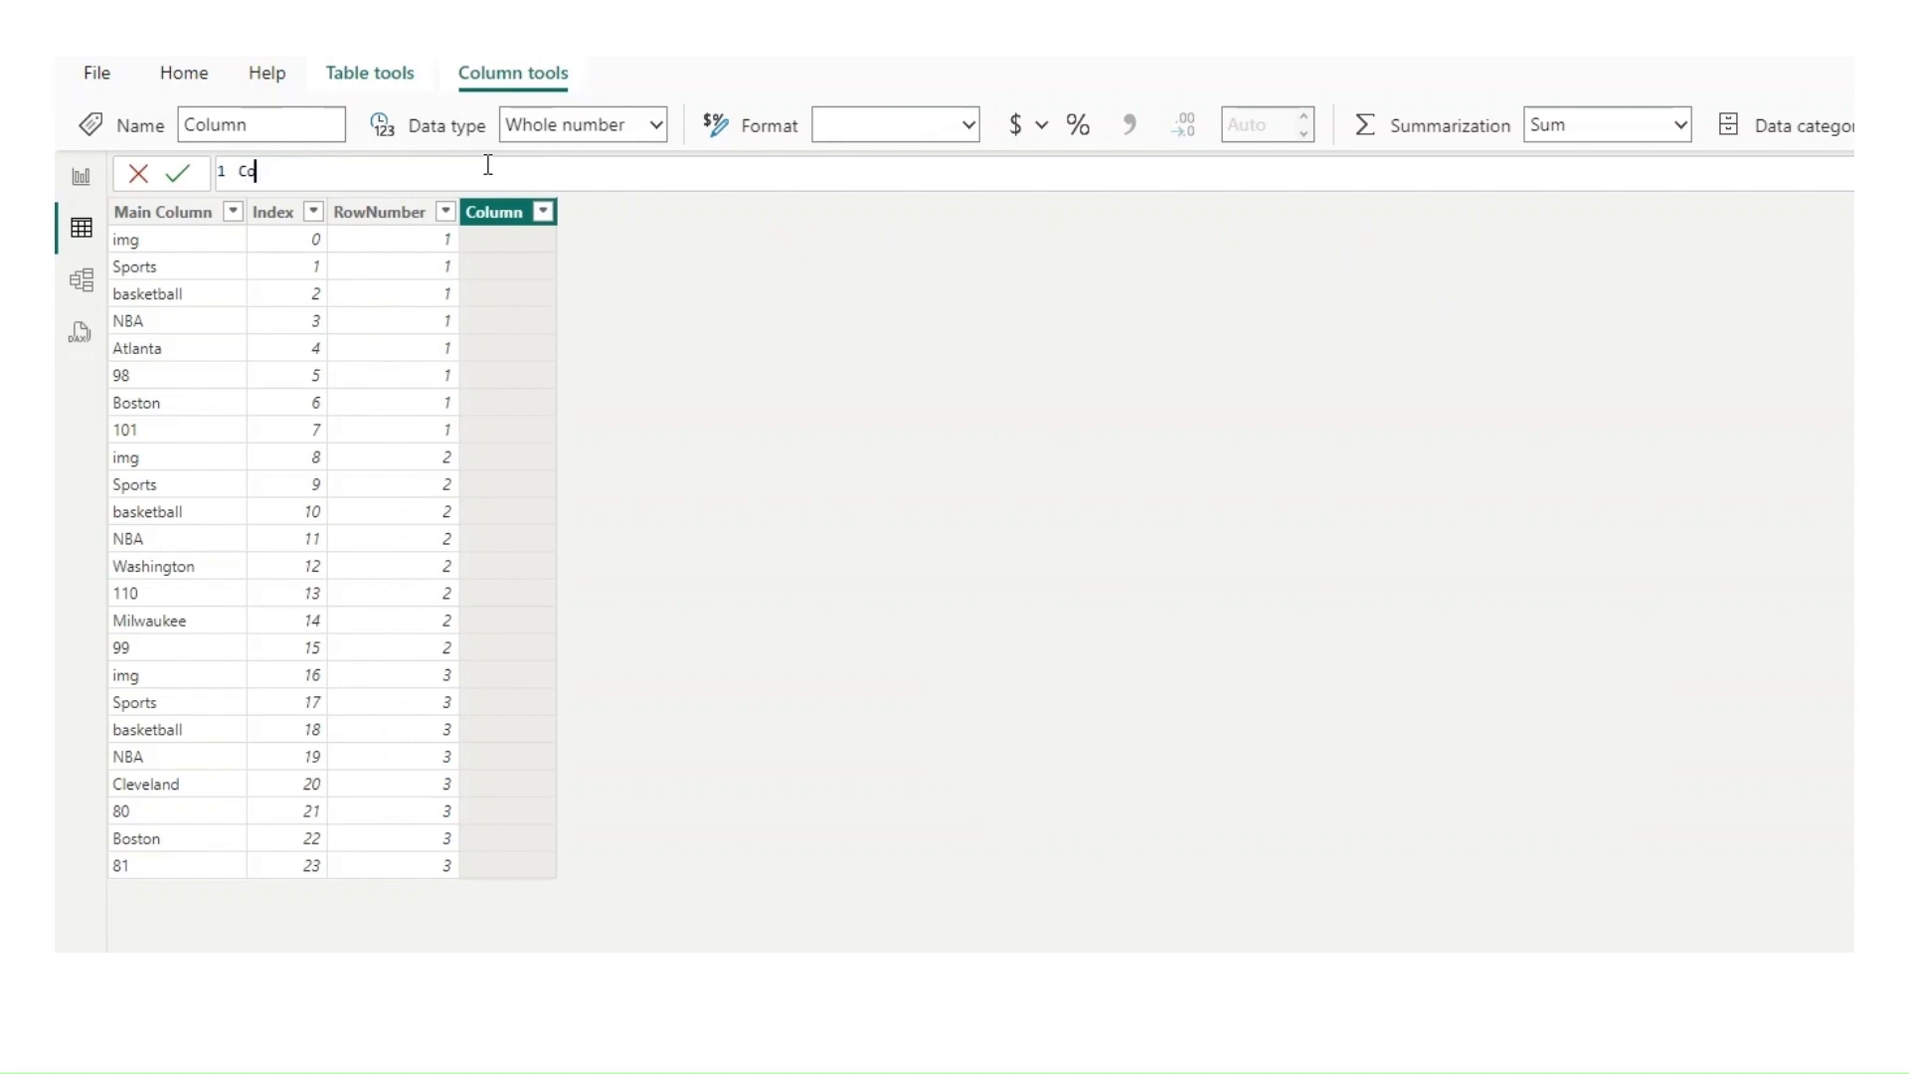
type("lumnNumber=mpod")
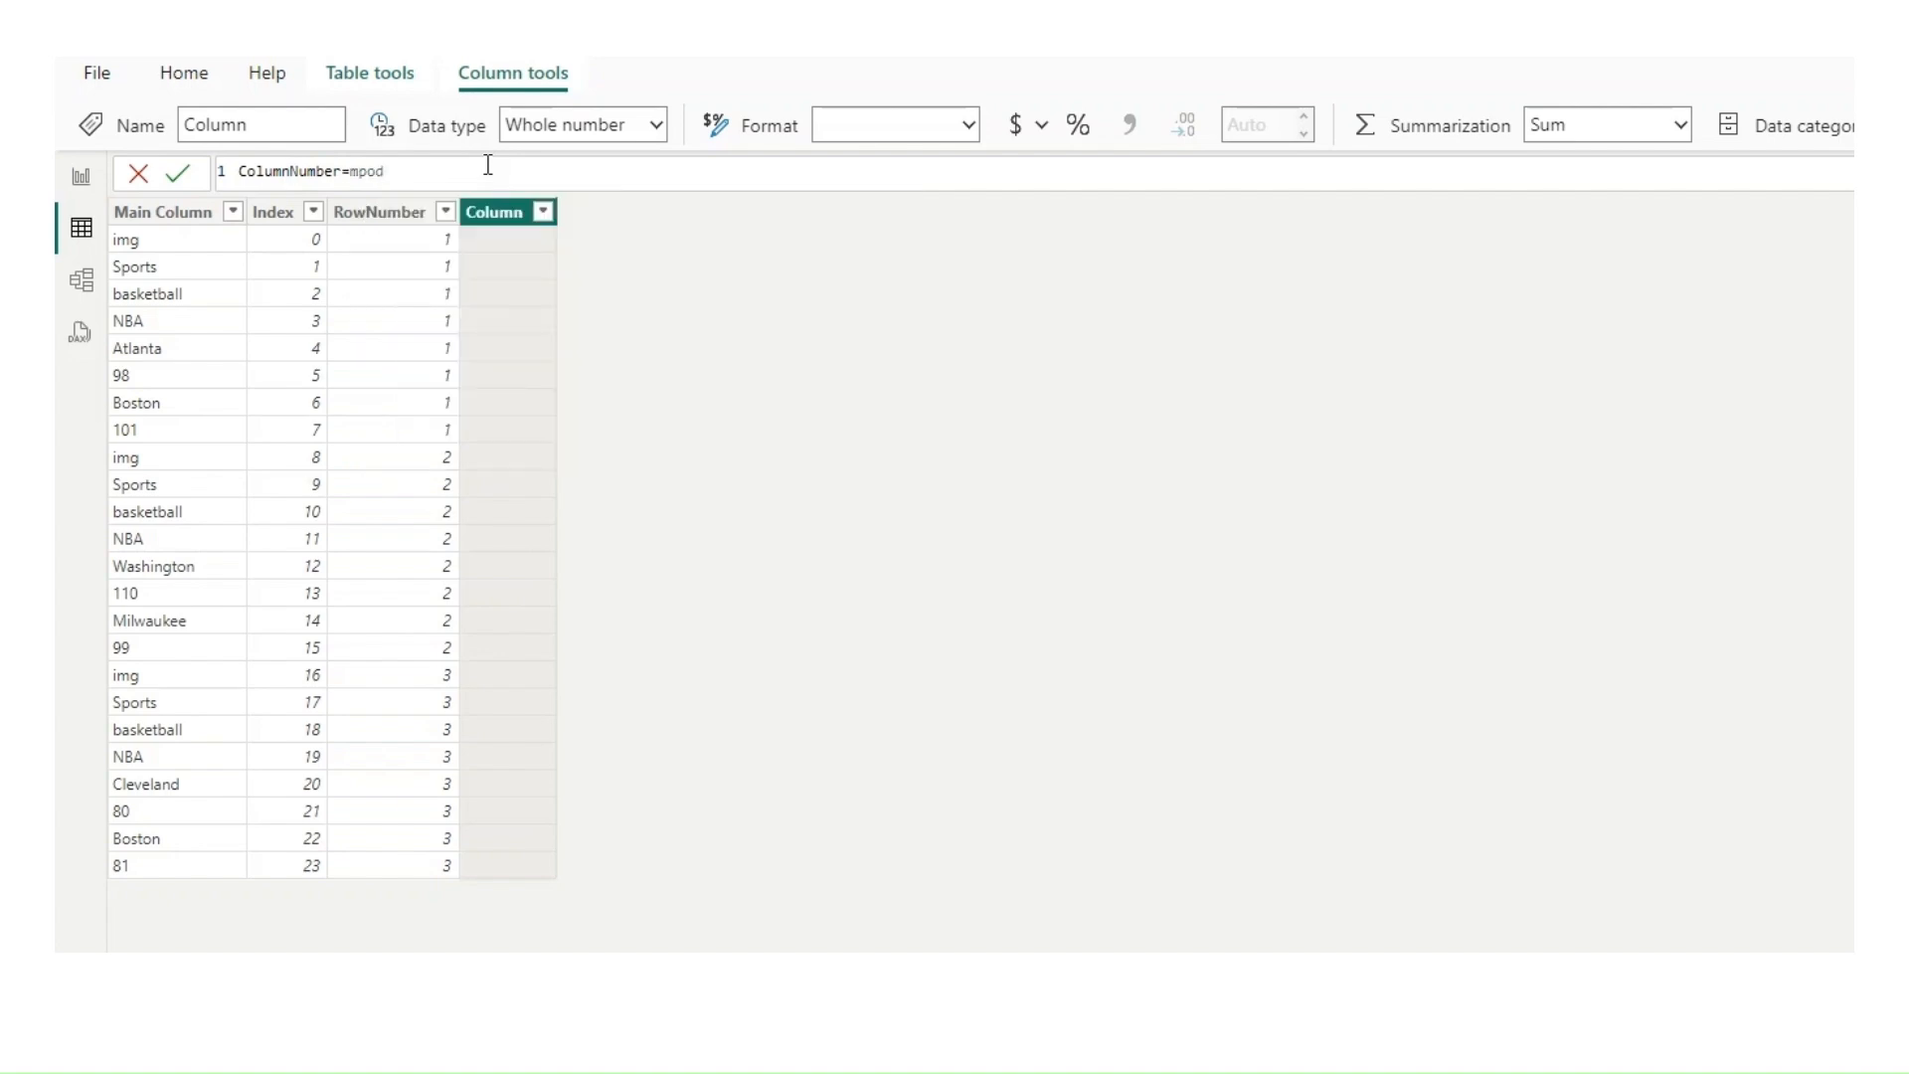
key("BackSpace")
key("BackSpace")
key("BackSpace")
key("BackSpace")
type("mod")
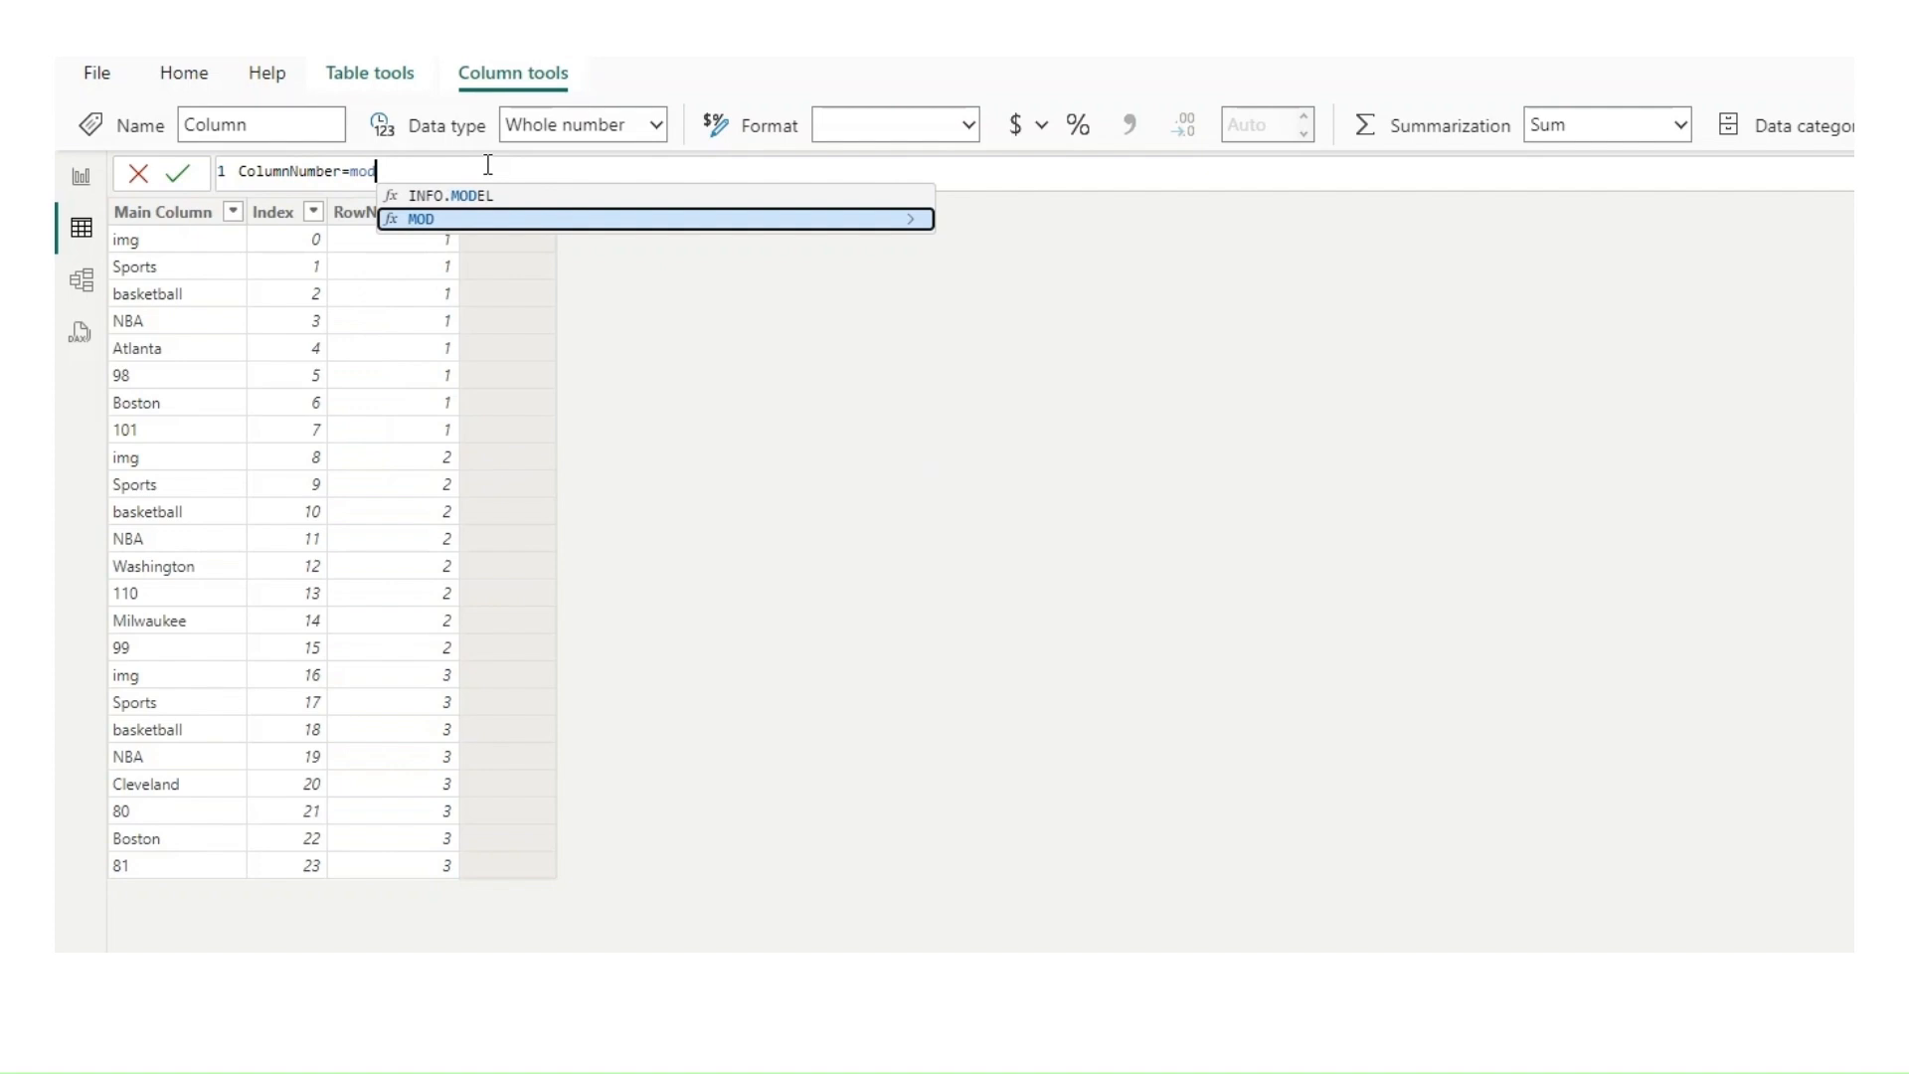
key("Tab")
type("inde")
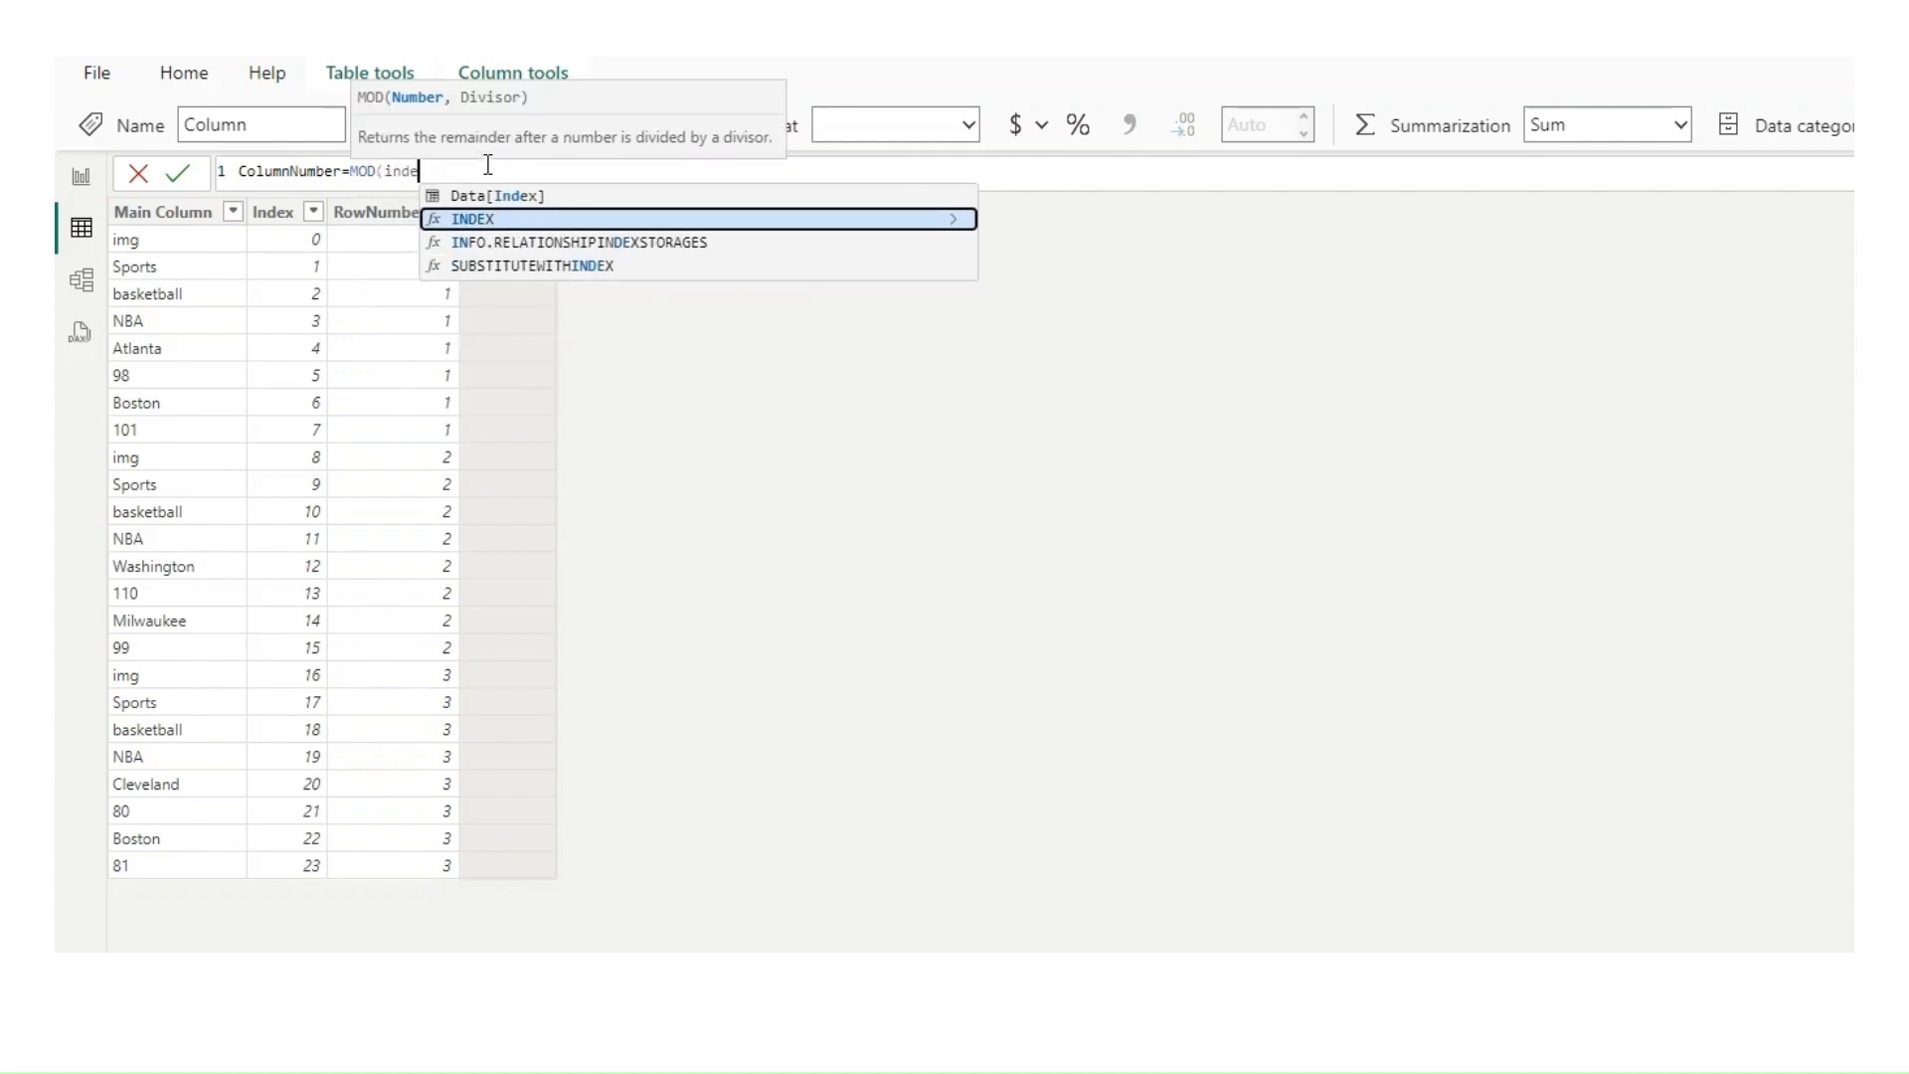
key("Up")
key("Tab")
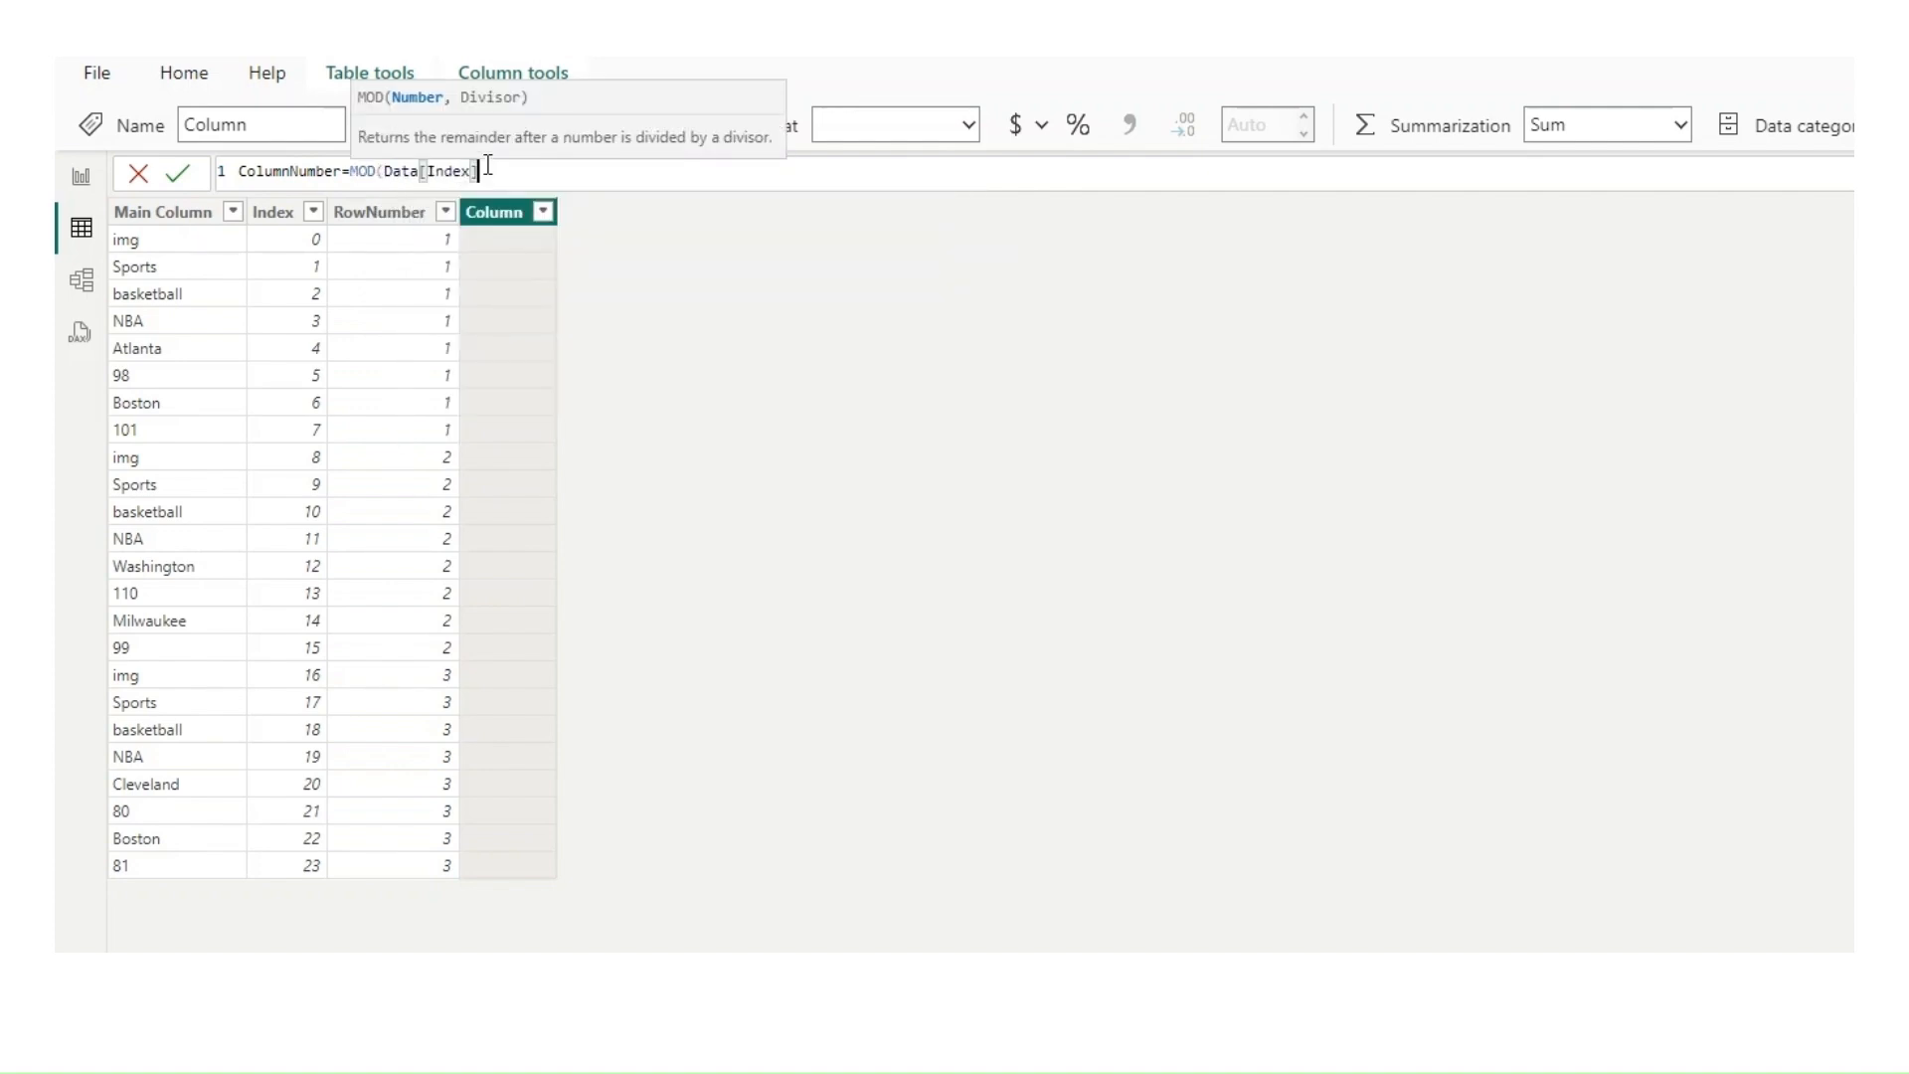
type(",8)+")
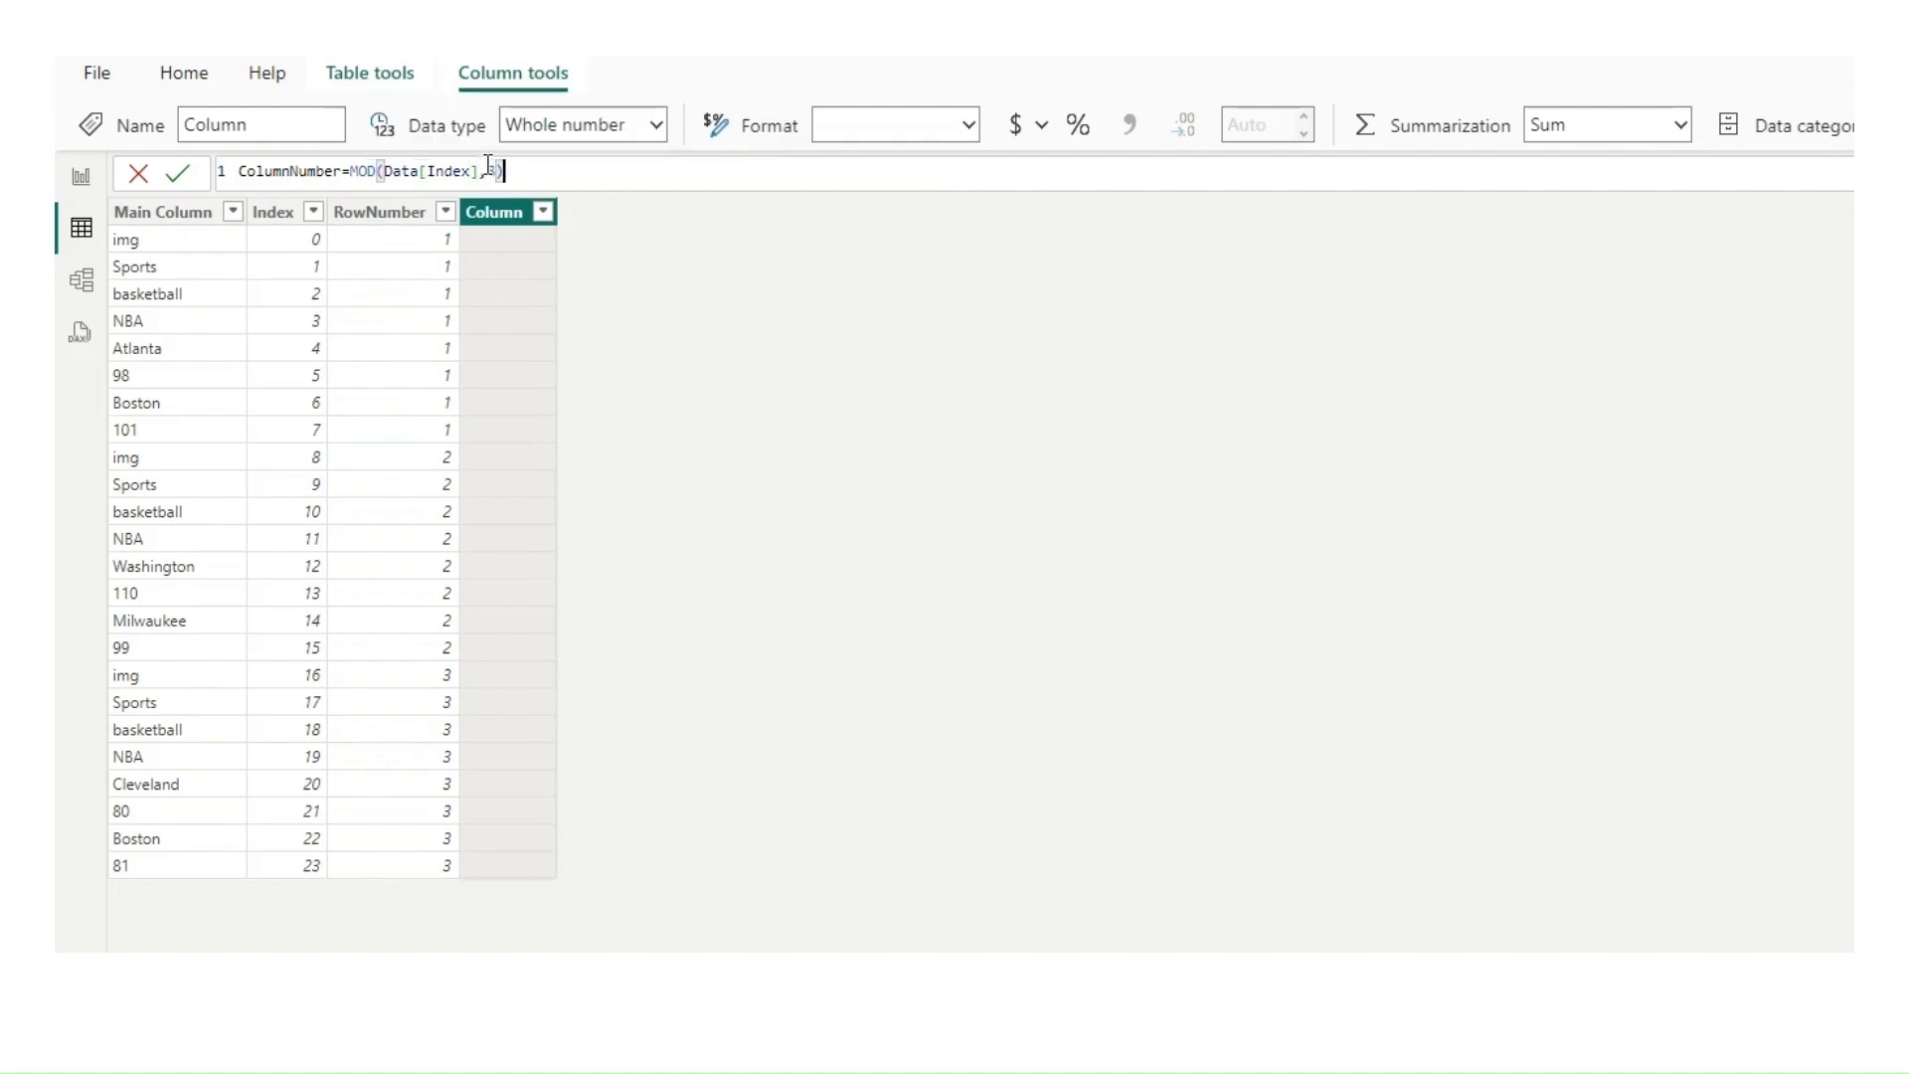
type("1")
key("Return")
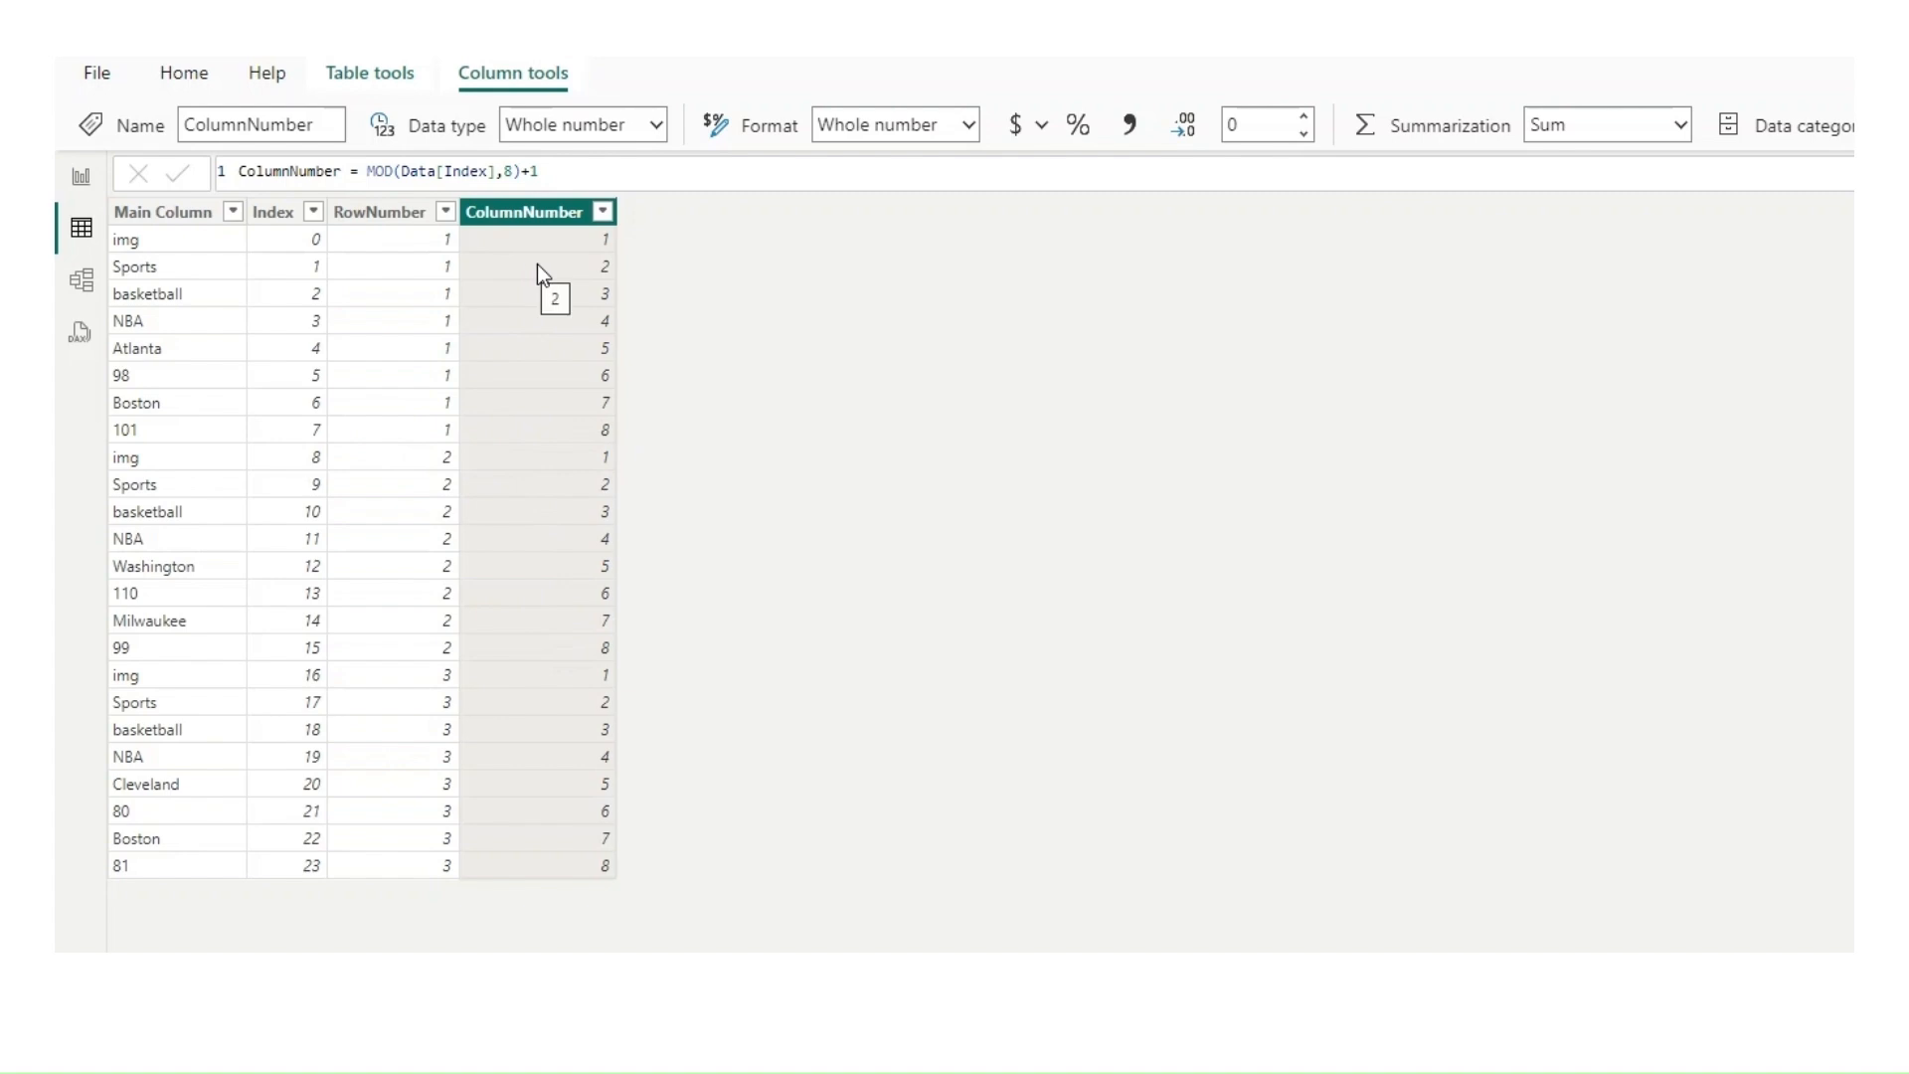
Step: Create a calculated table named WrappedTable whose formula starts with SUMMARIZE over Data, grouped by Data[RowNumber]
left_click(362, 63)
left_click(1464, 122)
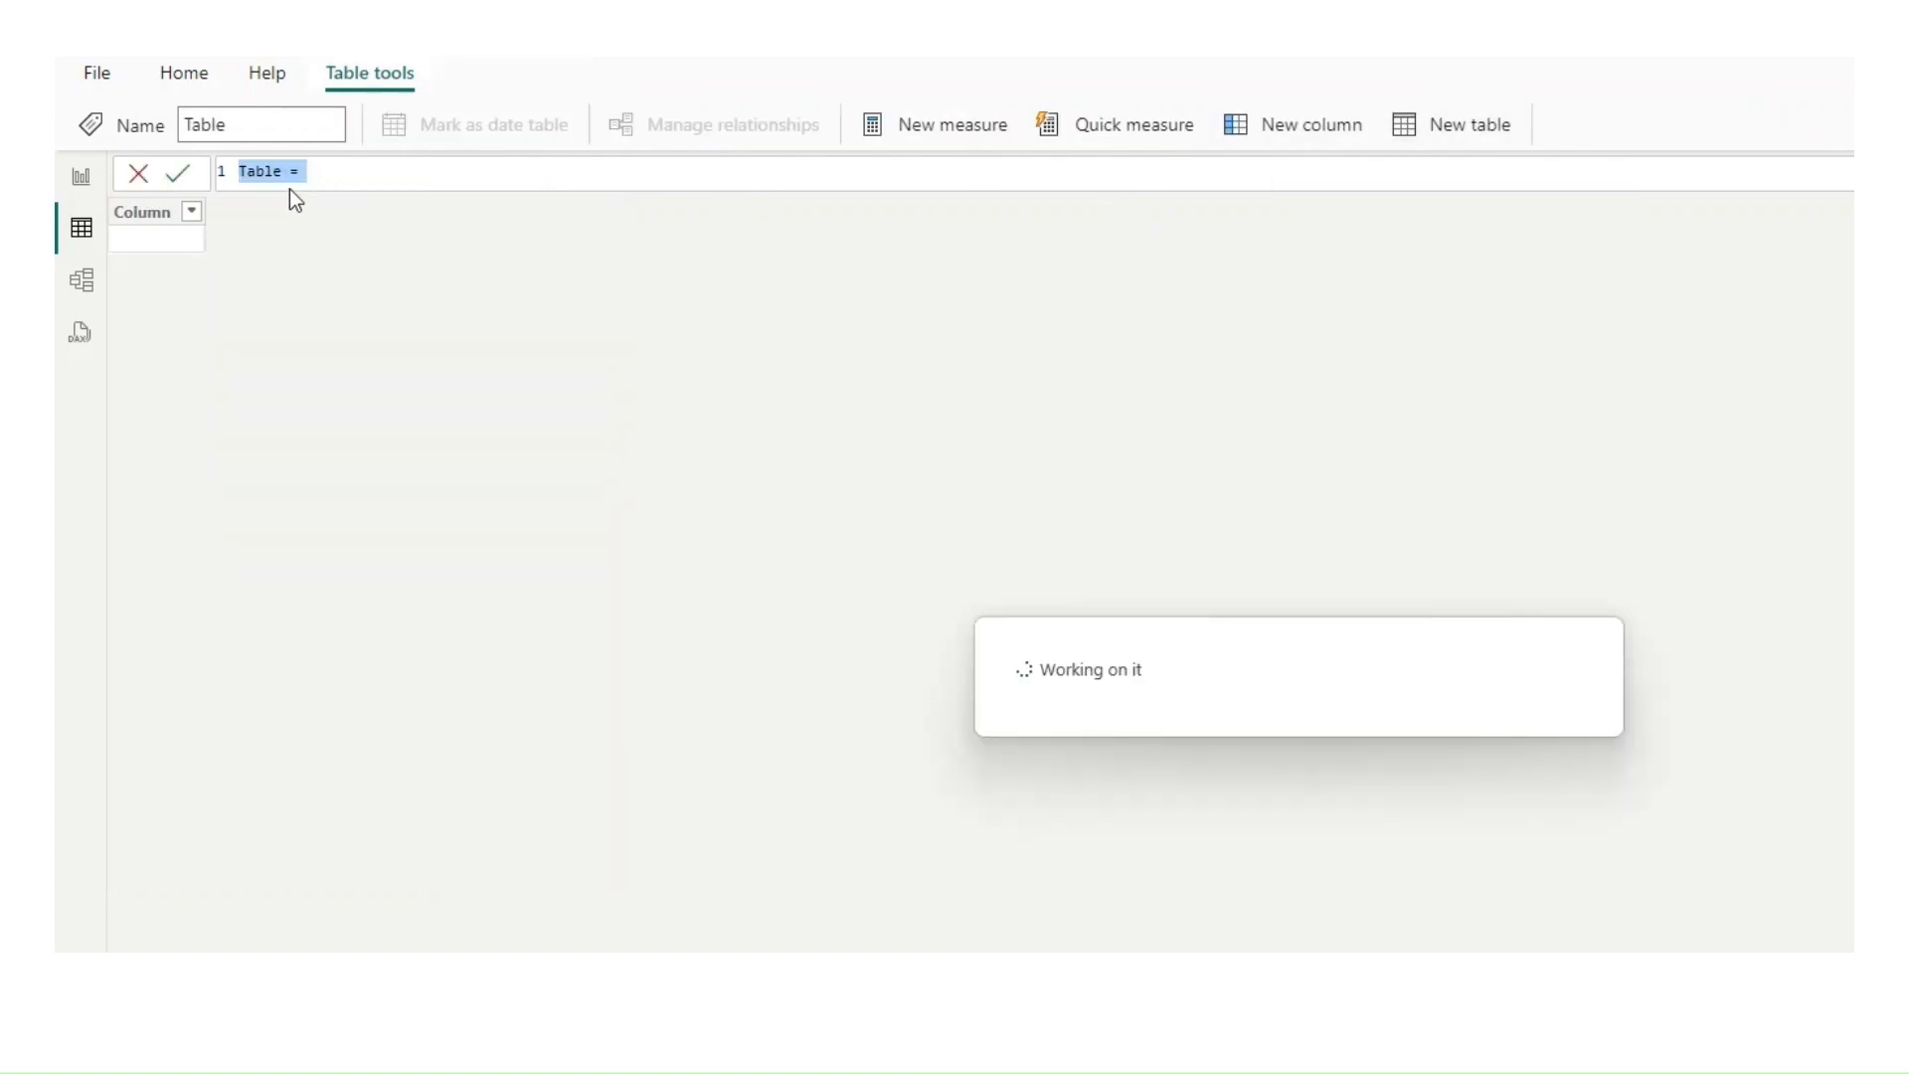
type("Wrapped")
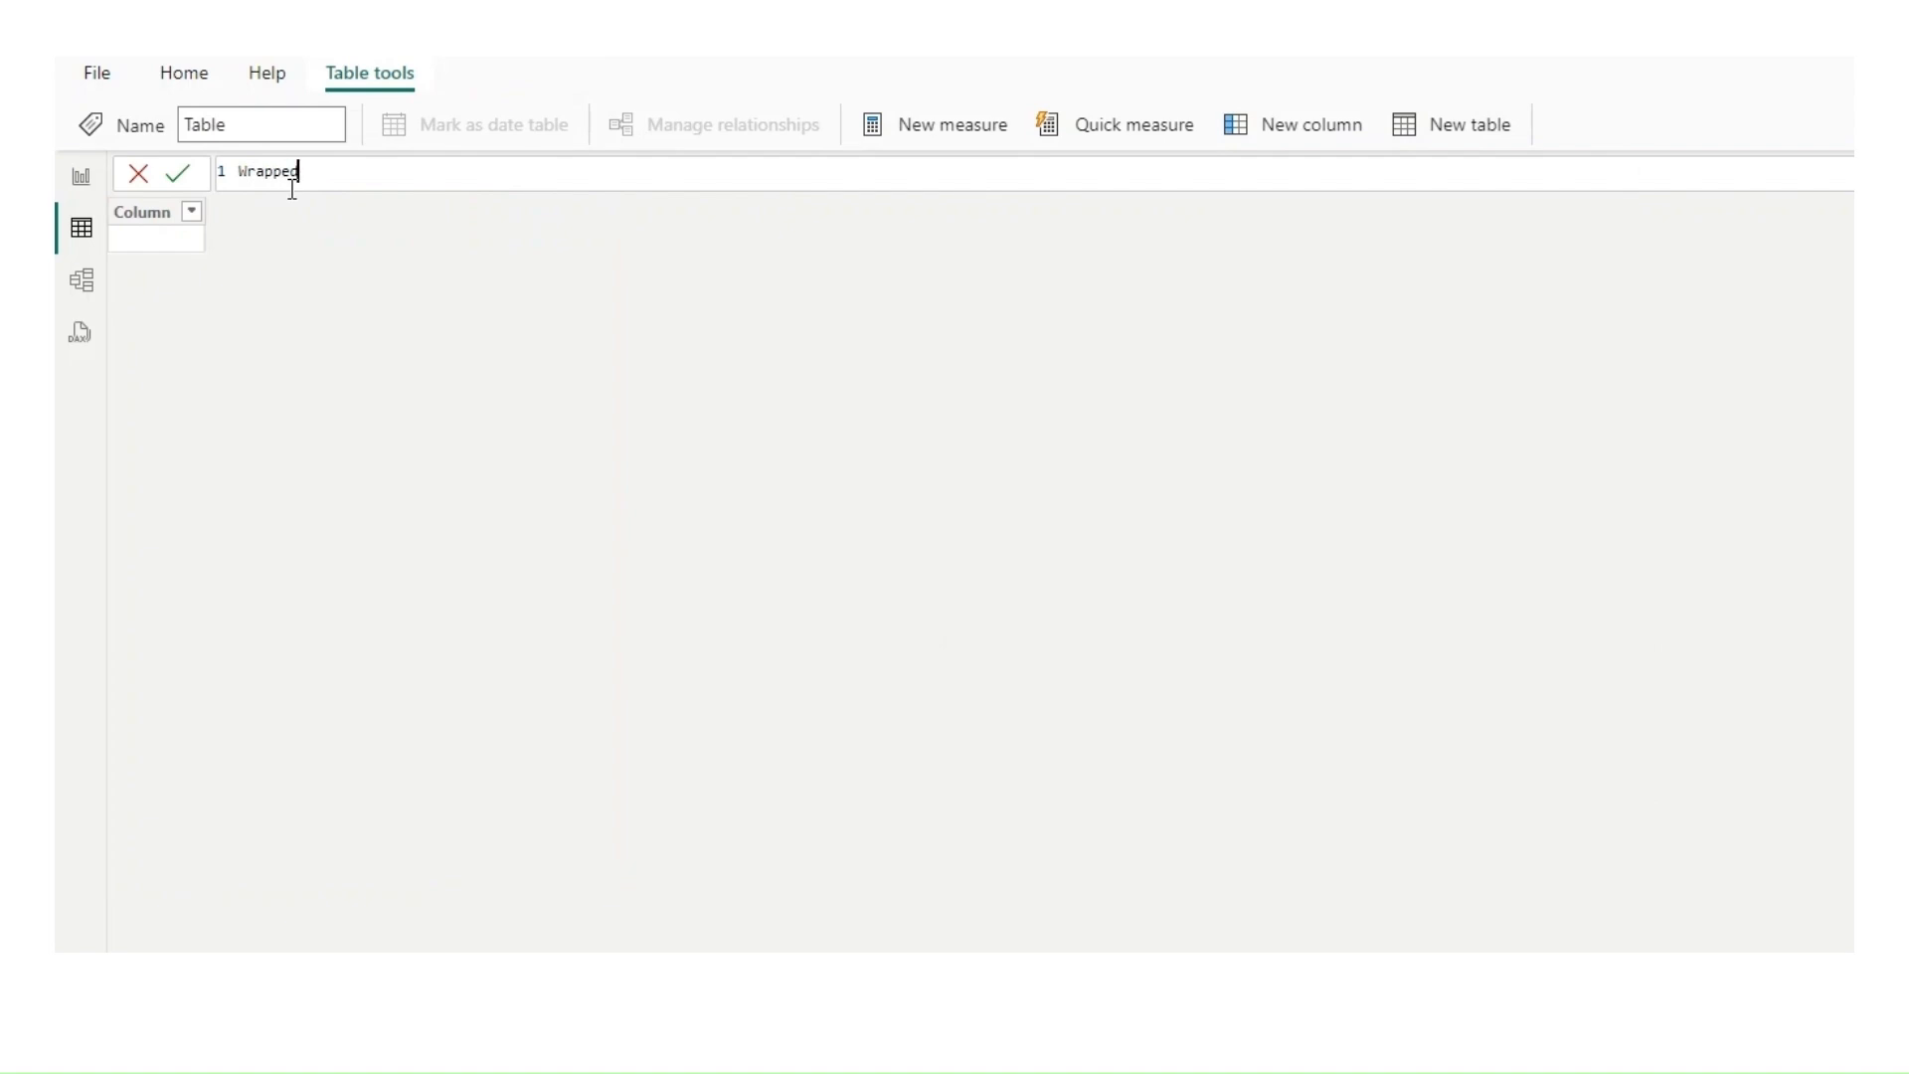
type("Table=Summ")
key("Tab")
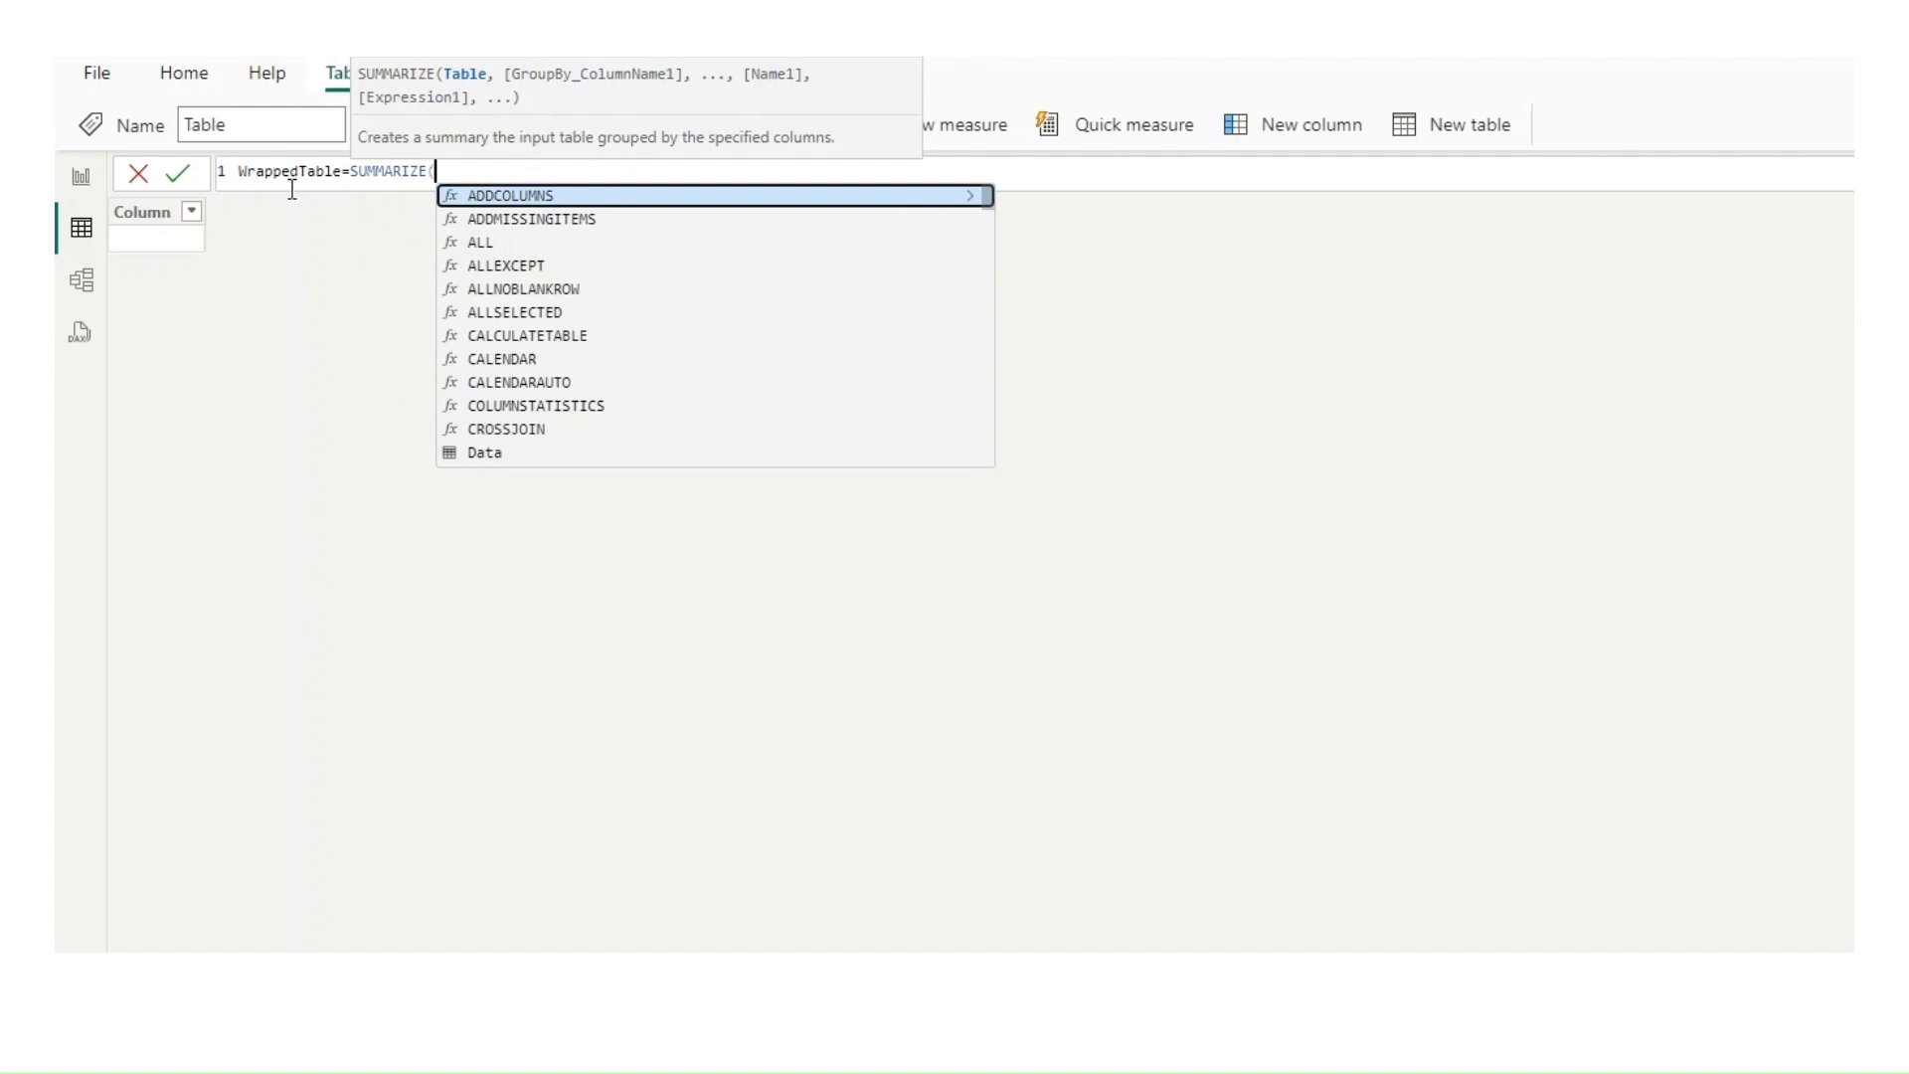
type("dat")
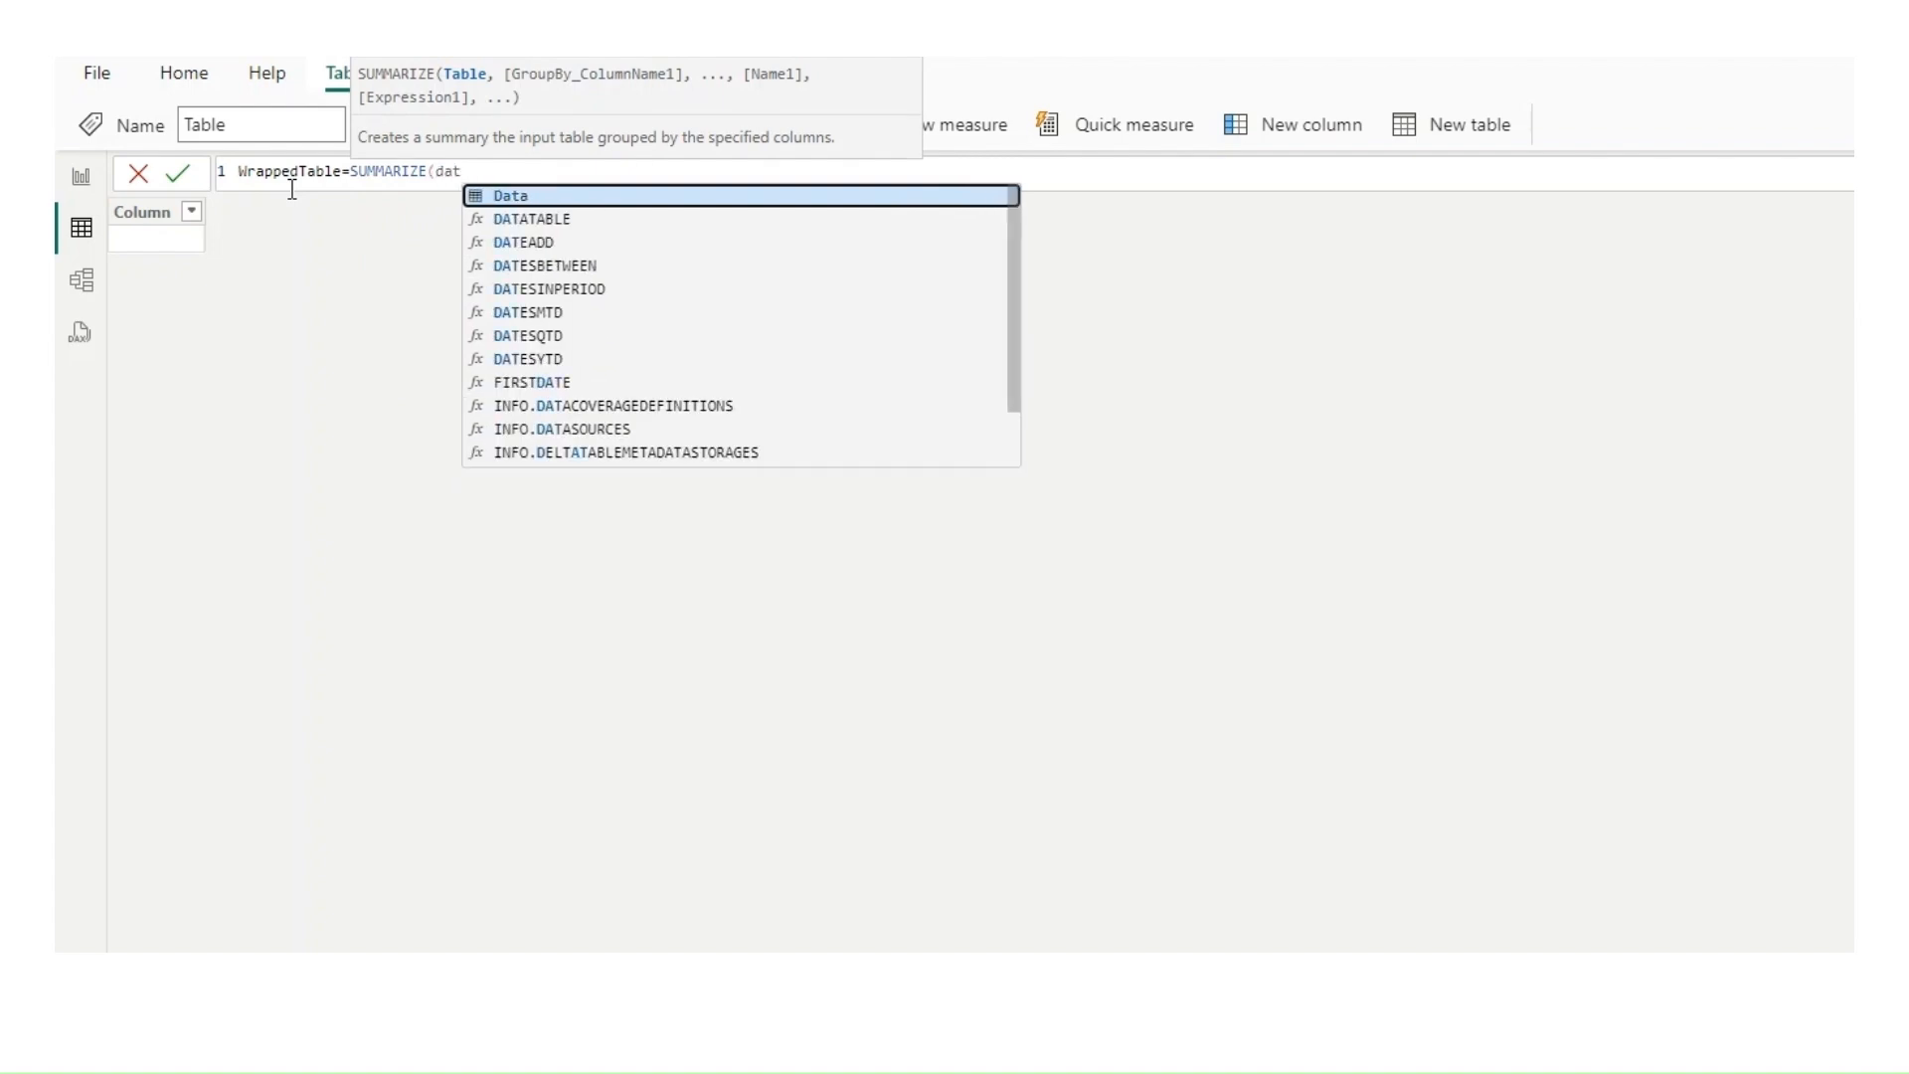
key("Tab")
type(",")
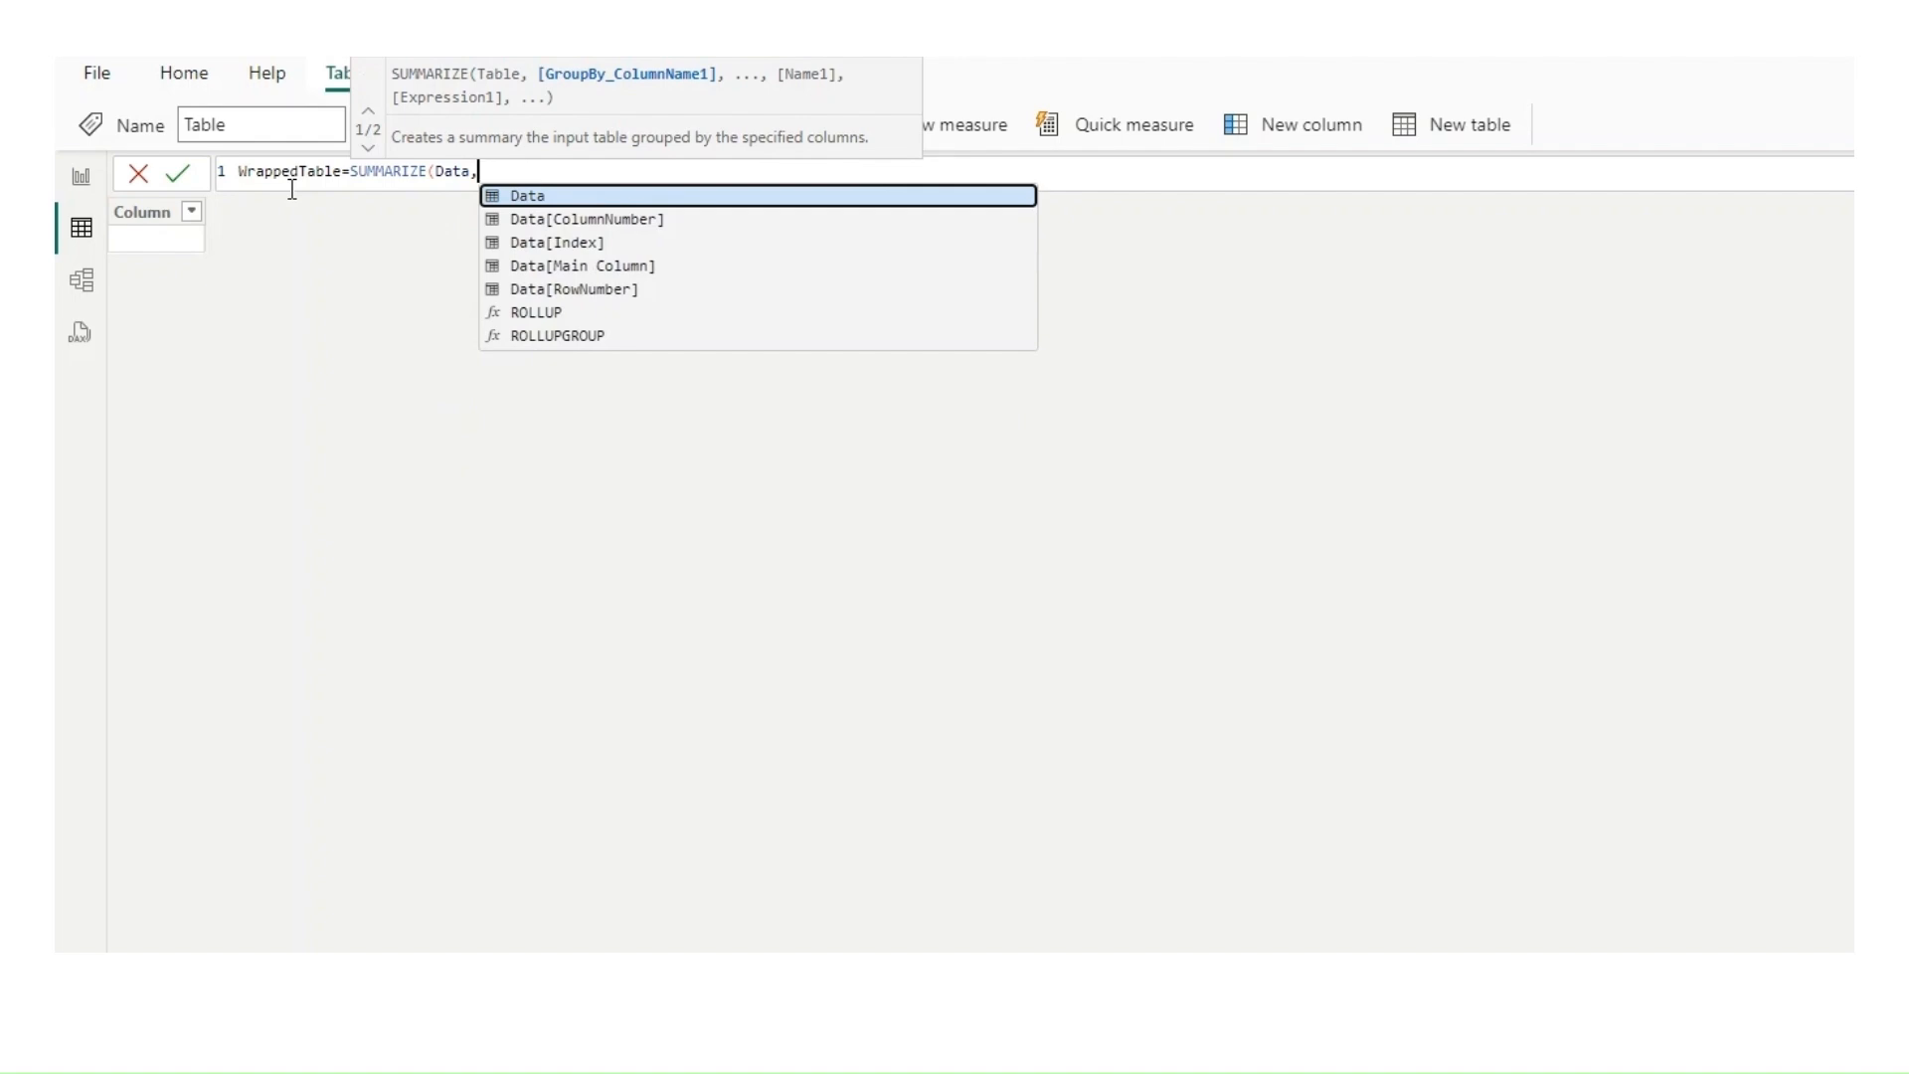
type("row")
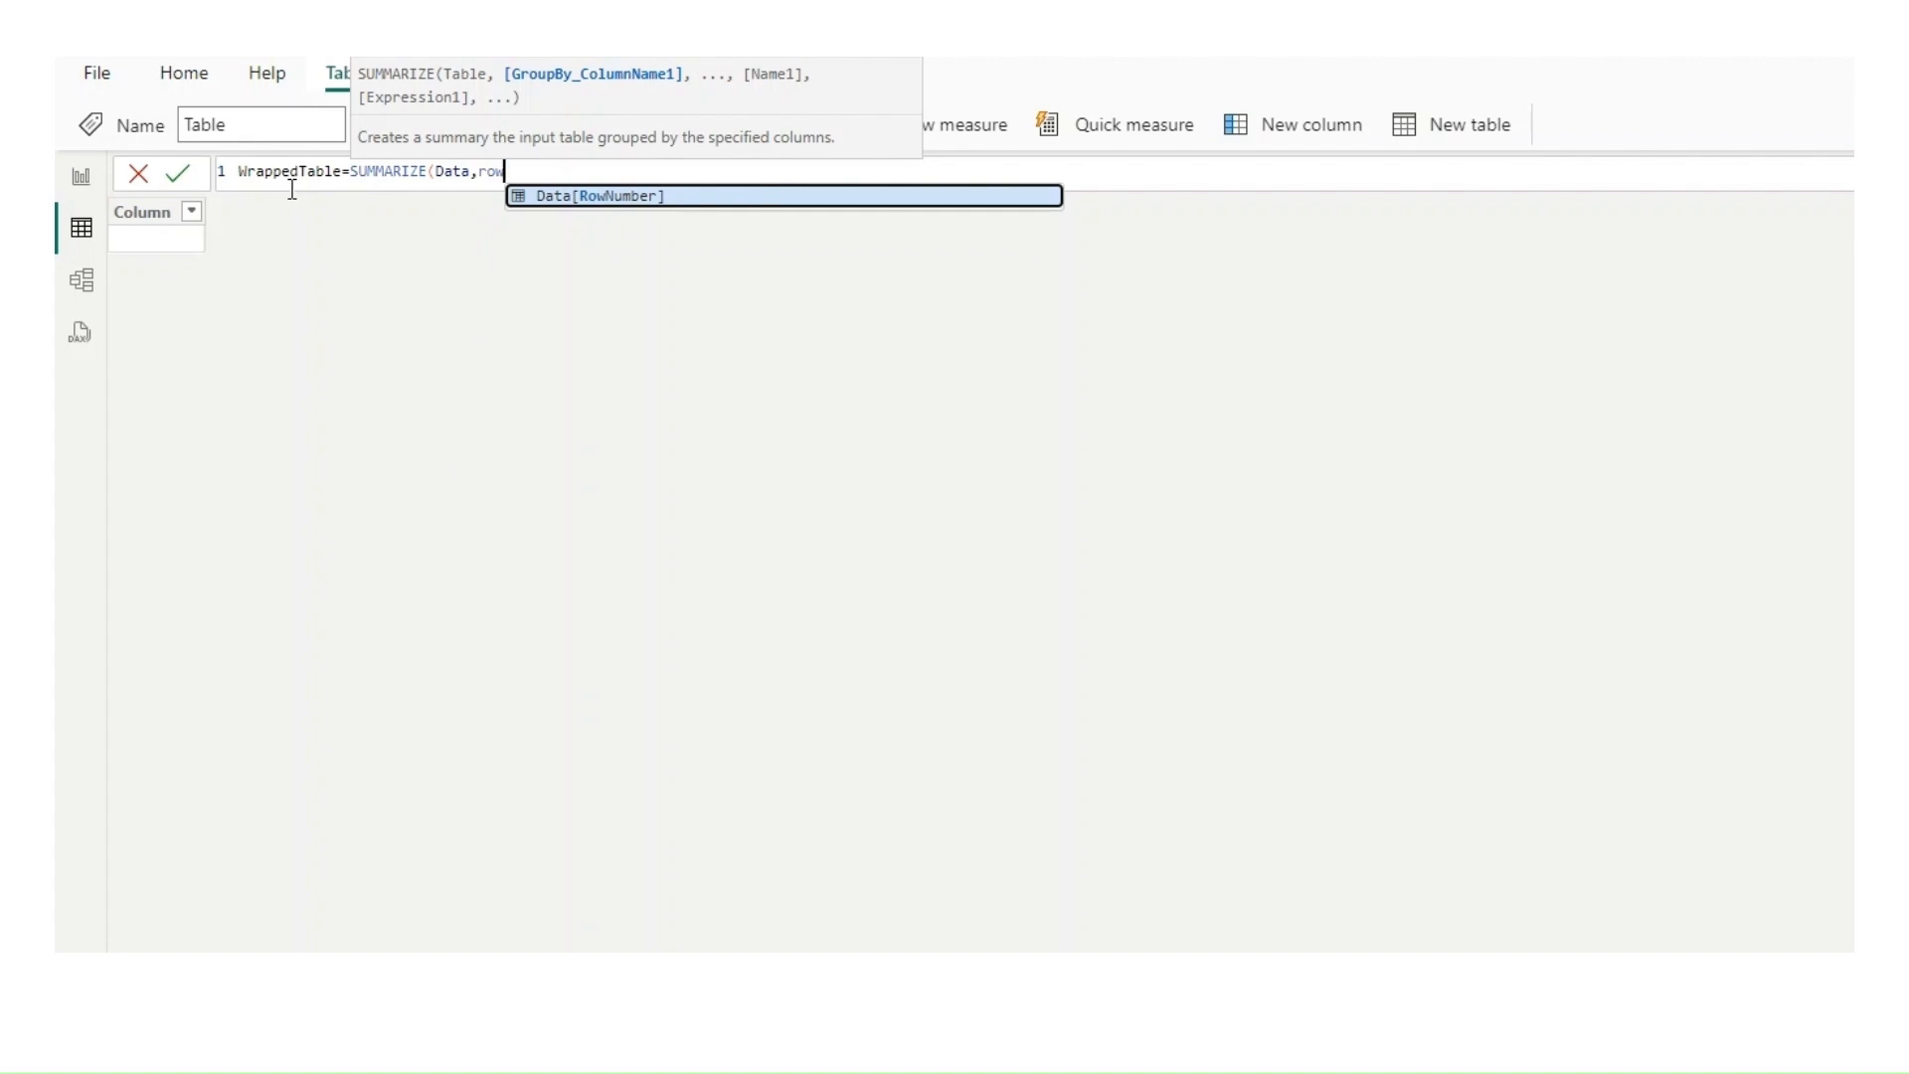
key("Tab")
type(",")
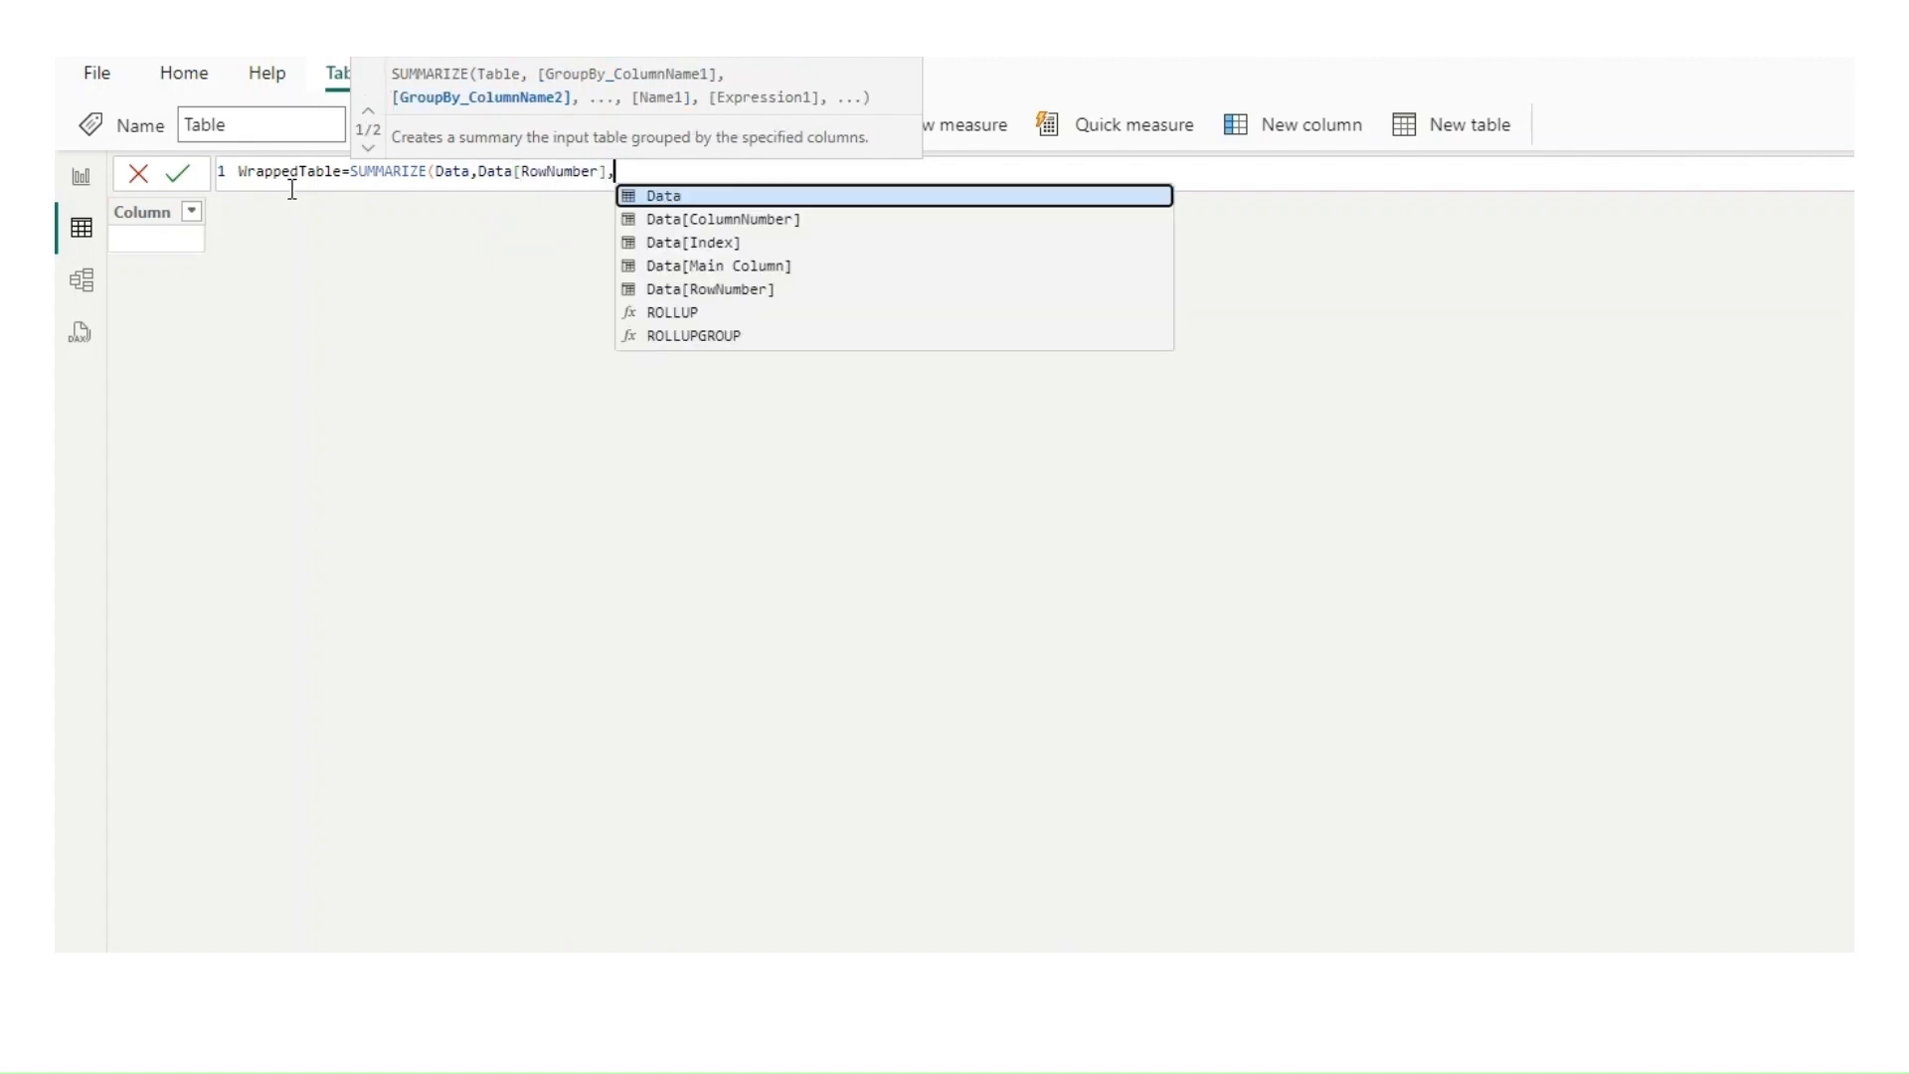
Step: On a second line of the WrappedTable formula, define a "Col1" column with MAXX over a FILTER expression
key("shift+Return")
type("\"")
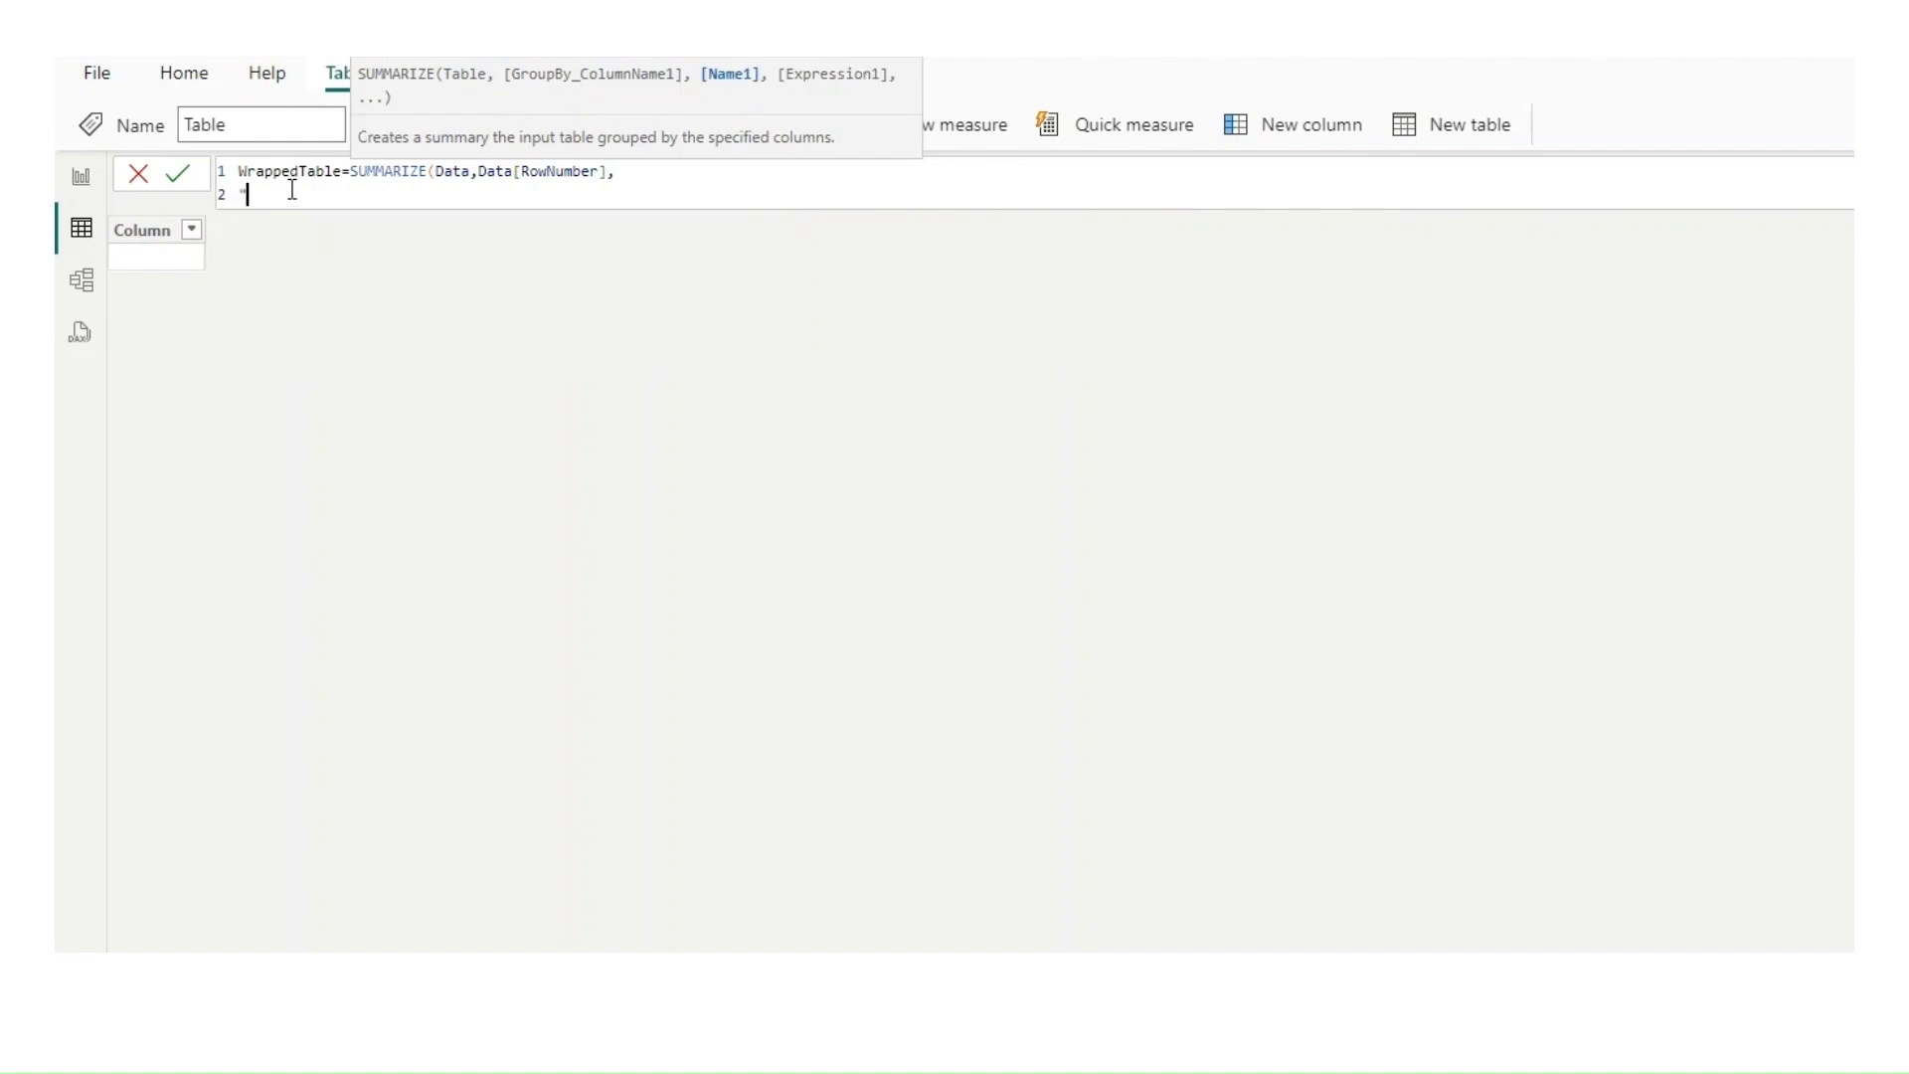
type("Coll\",Max")
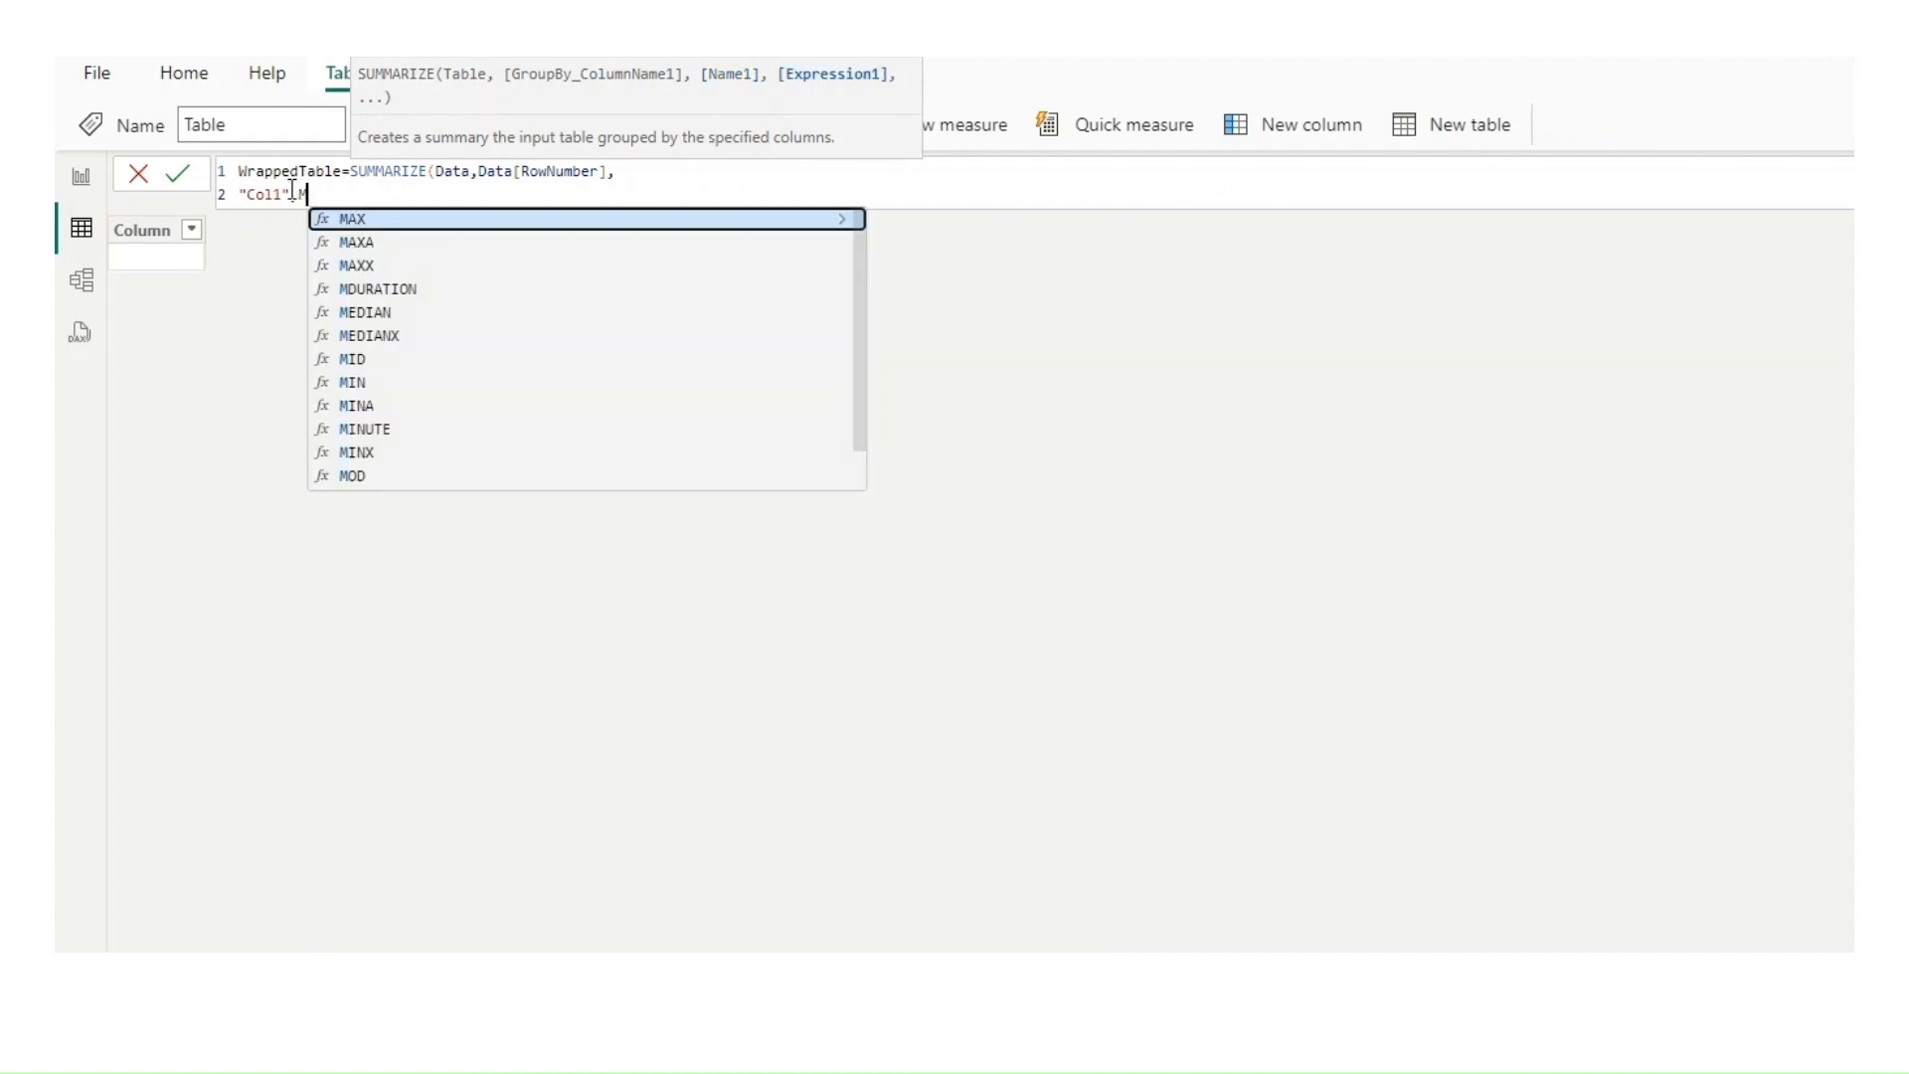
key("Down")
key("Down")
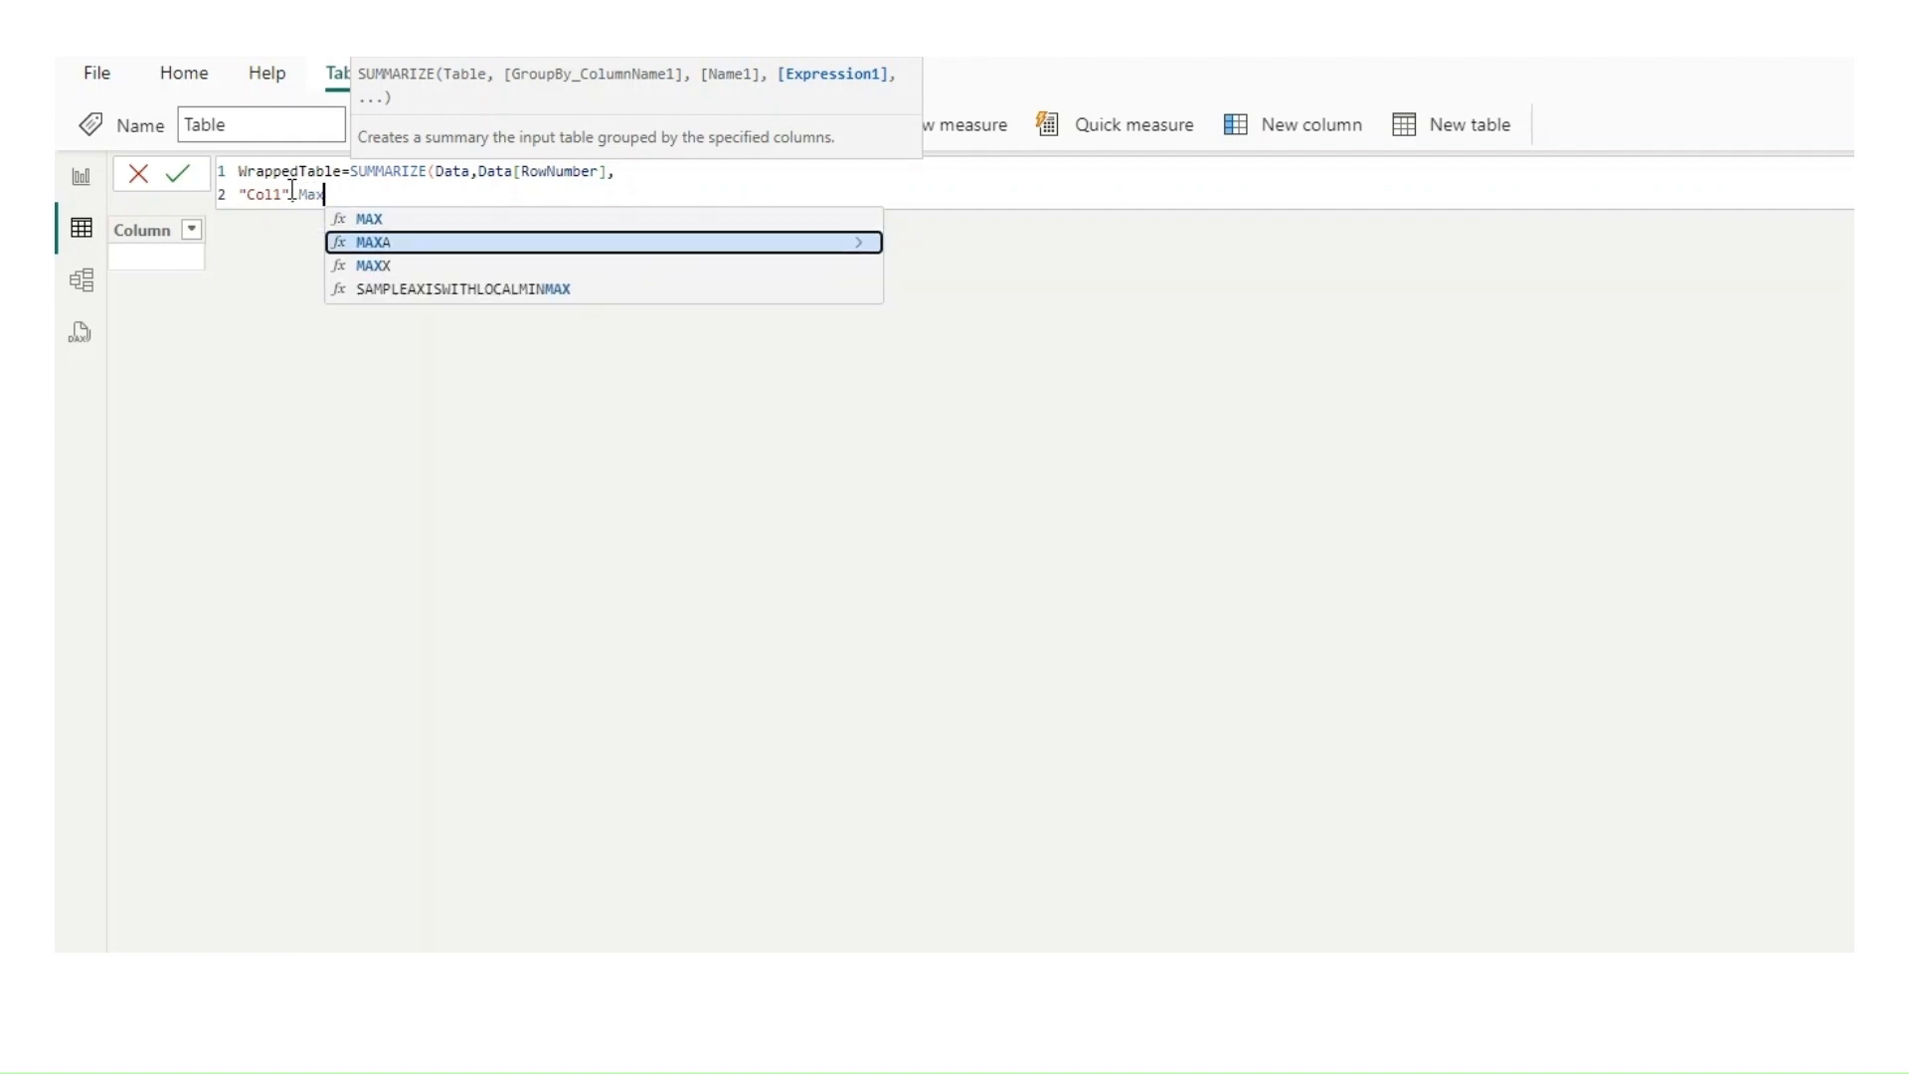
key("Tab")
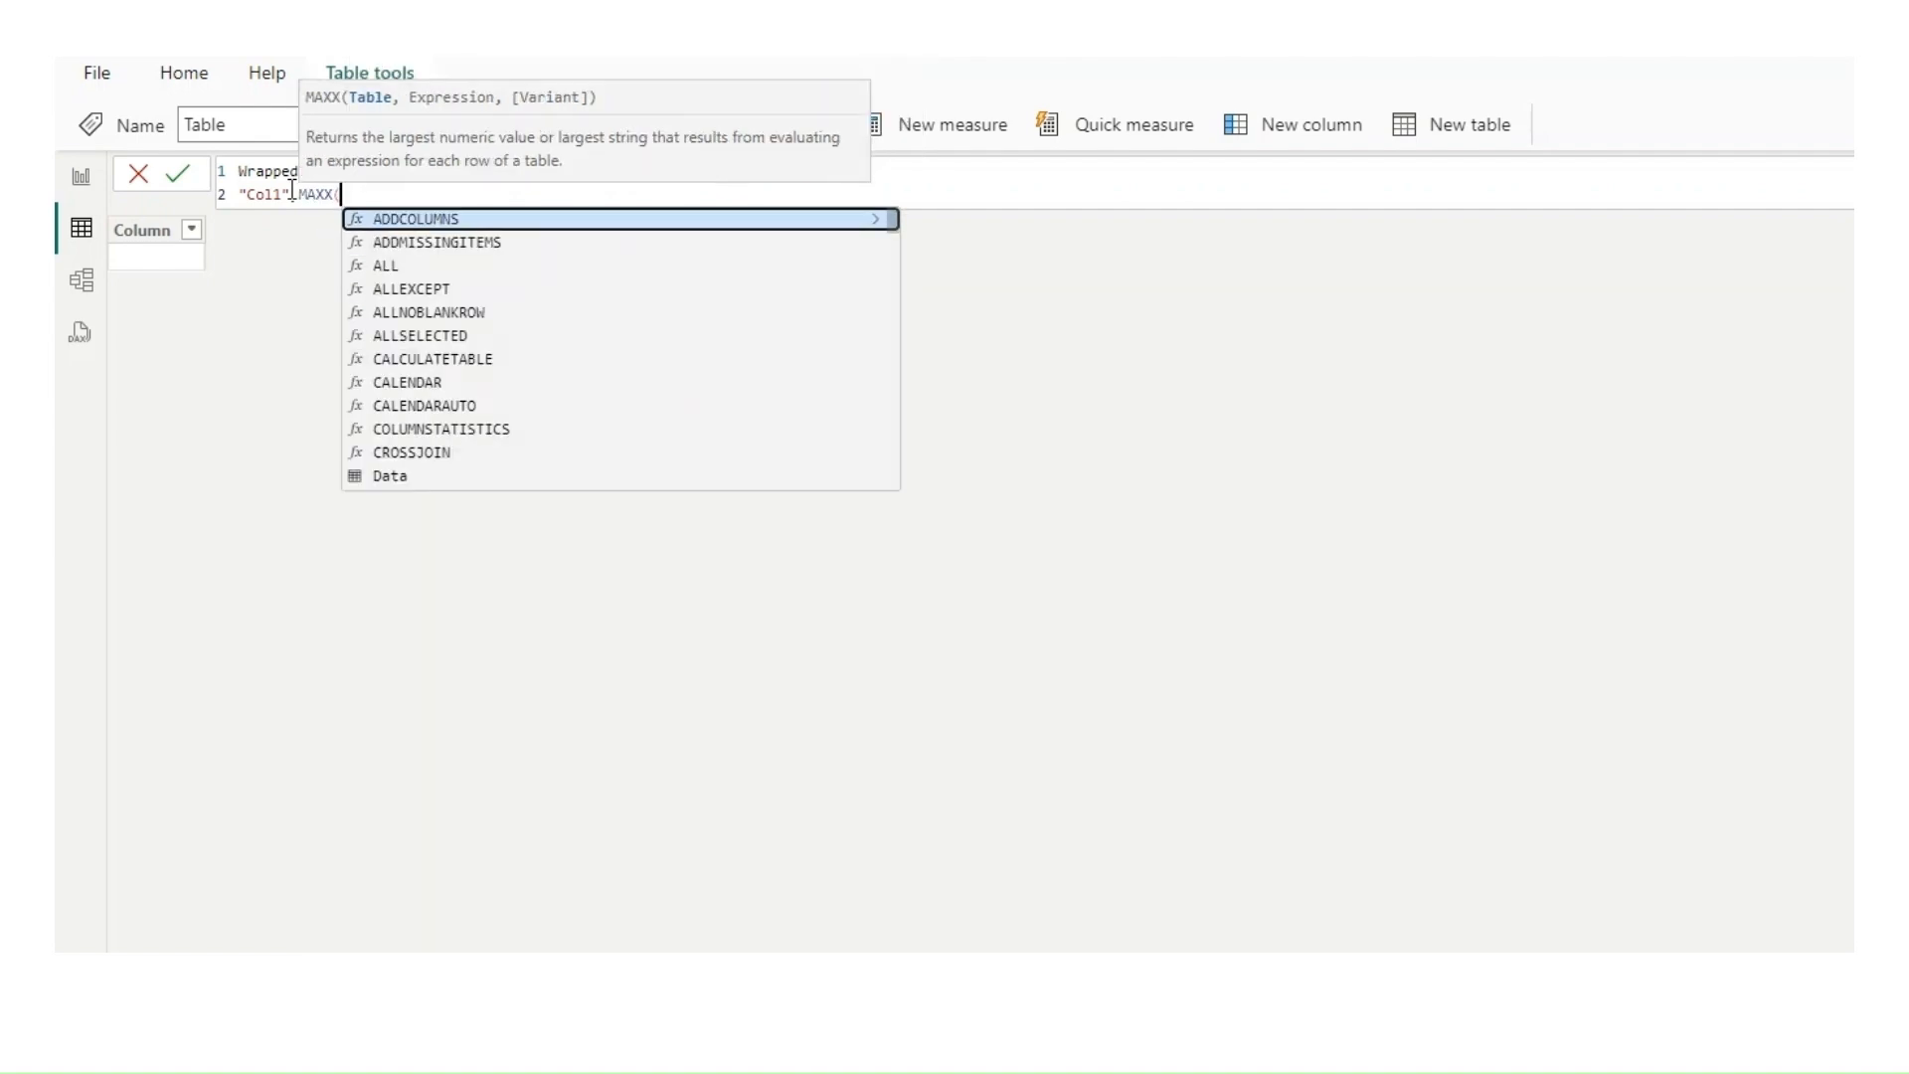
type("Filter")
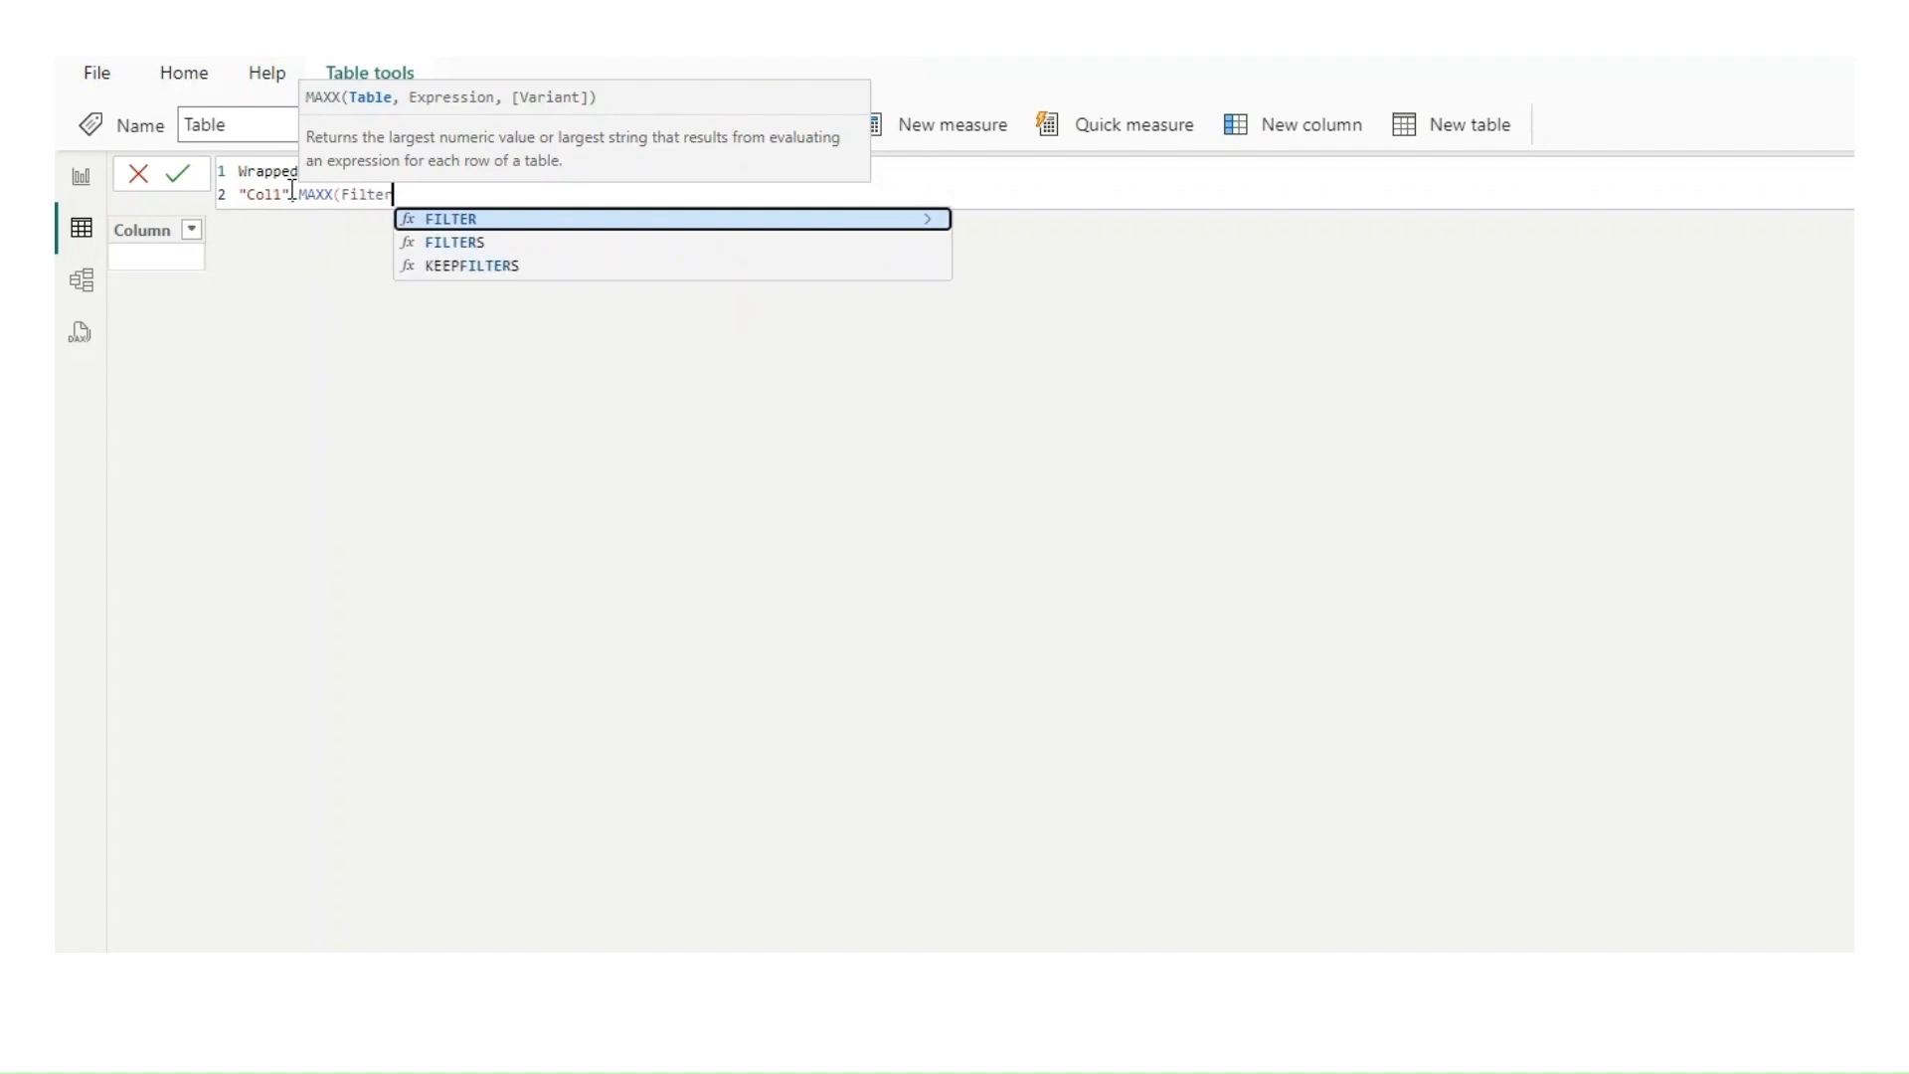
key("Tab")
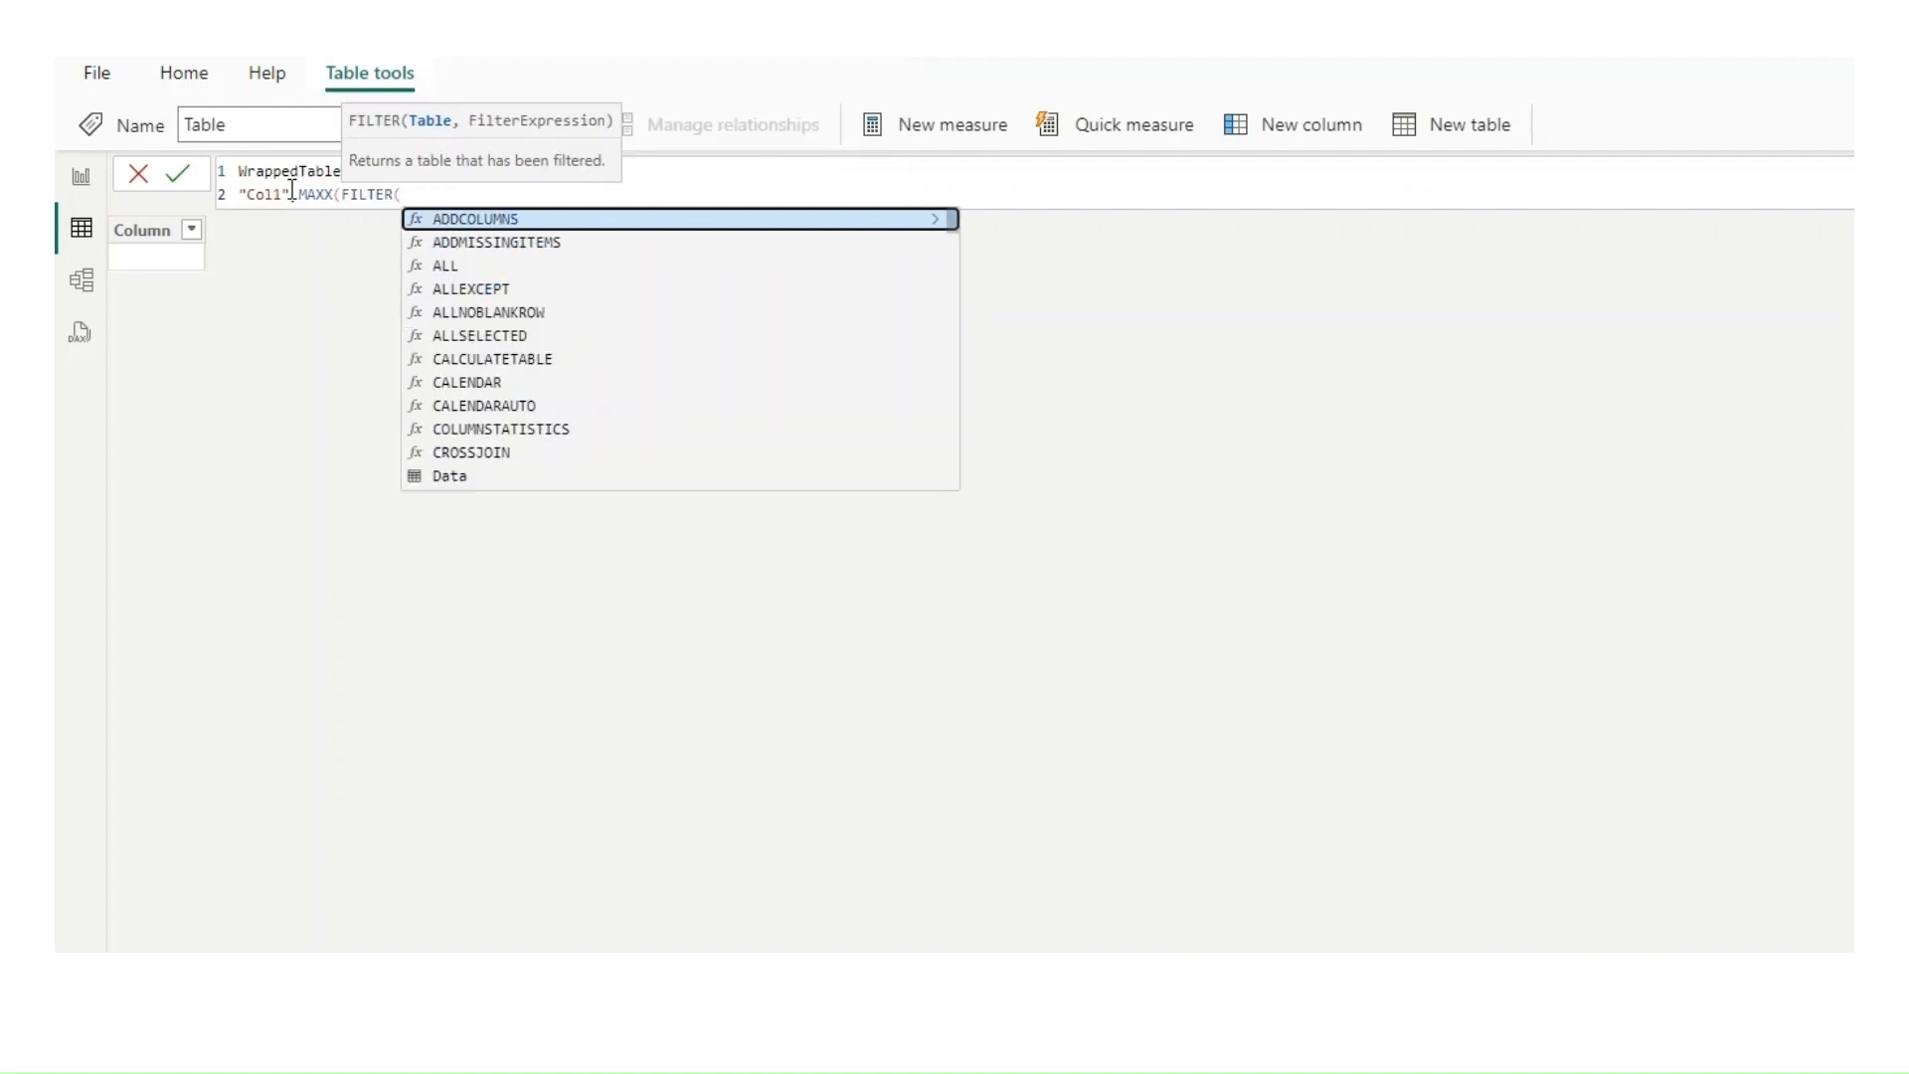
Step: Make the FILTER use the Data table with the condition Data[ColumnNumber]=1, followed by the && operator
type("Data")
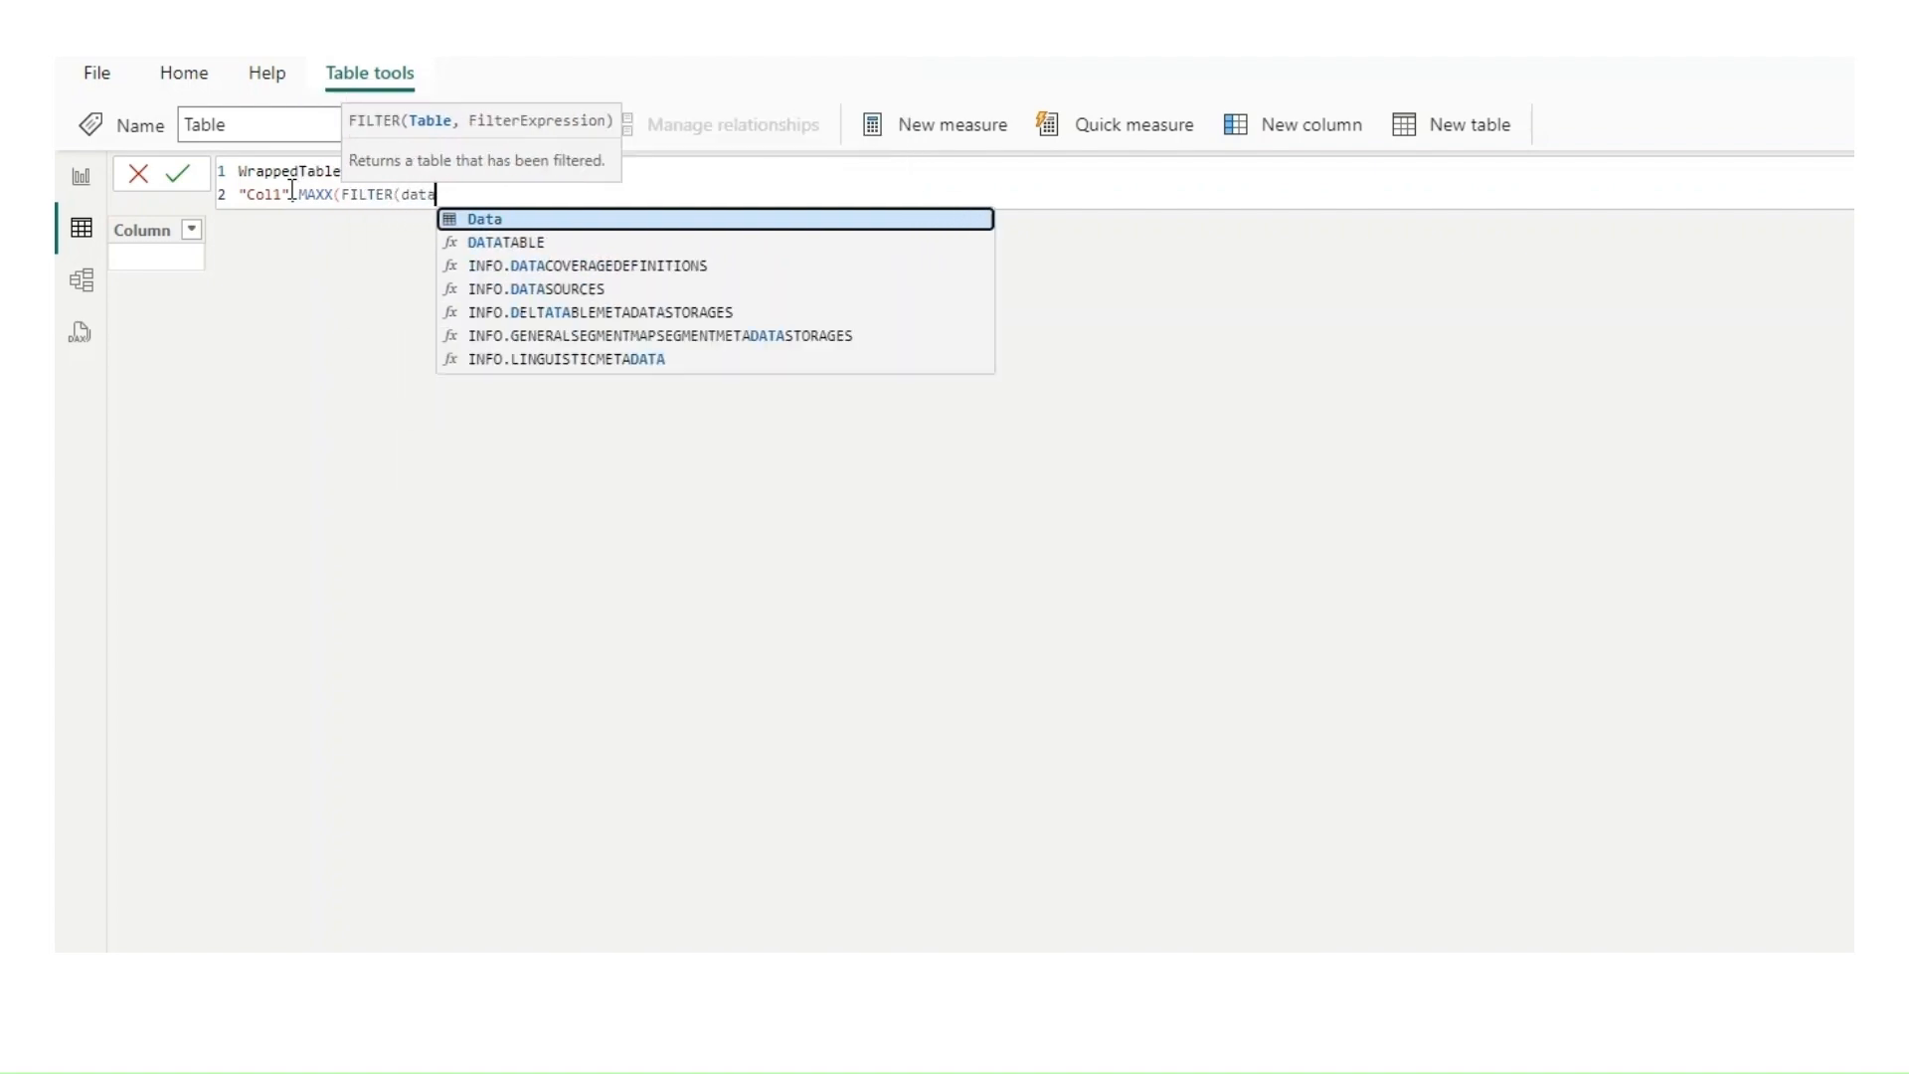
type(",")
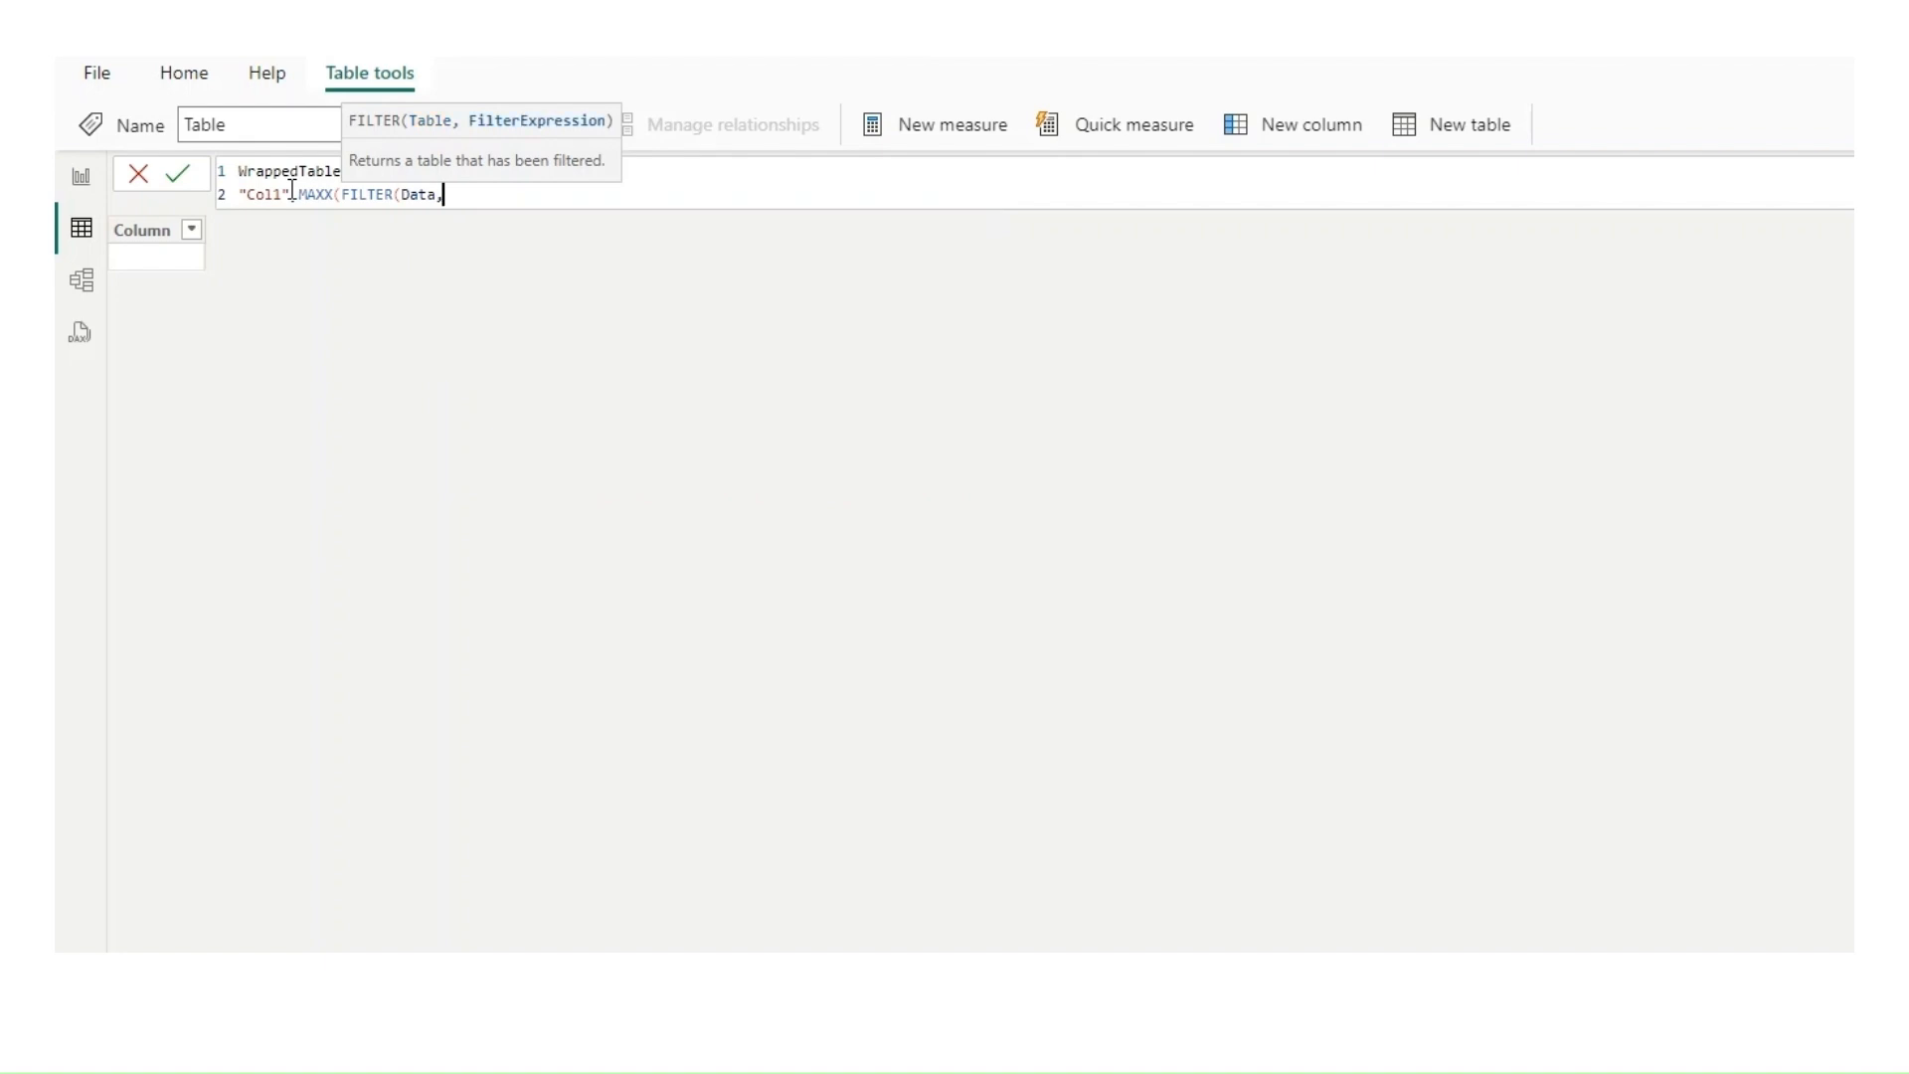
type("colu")
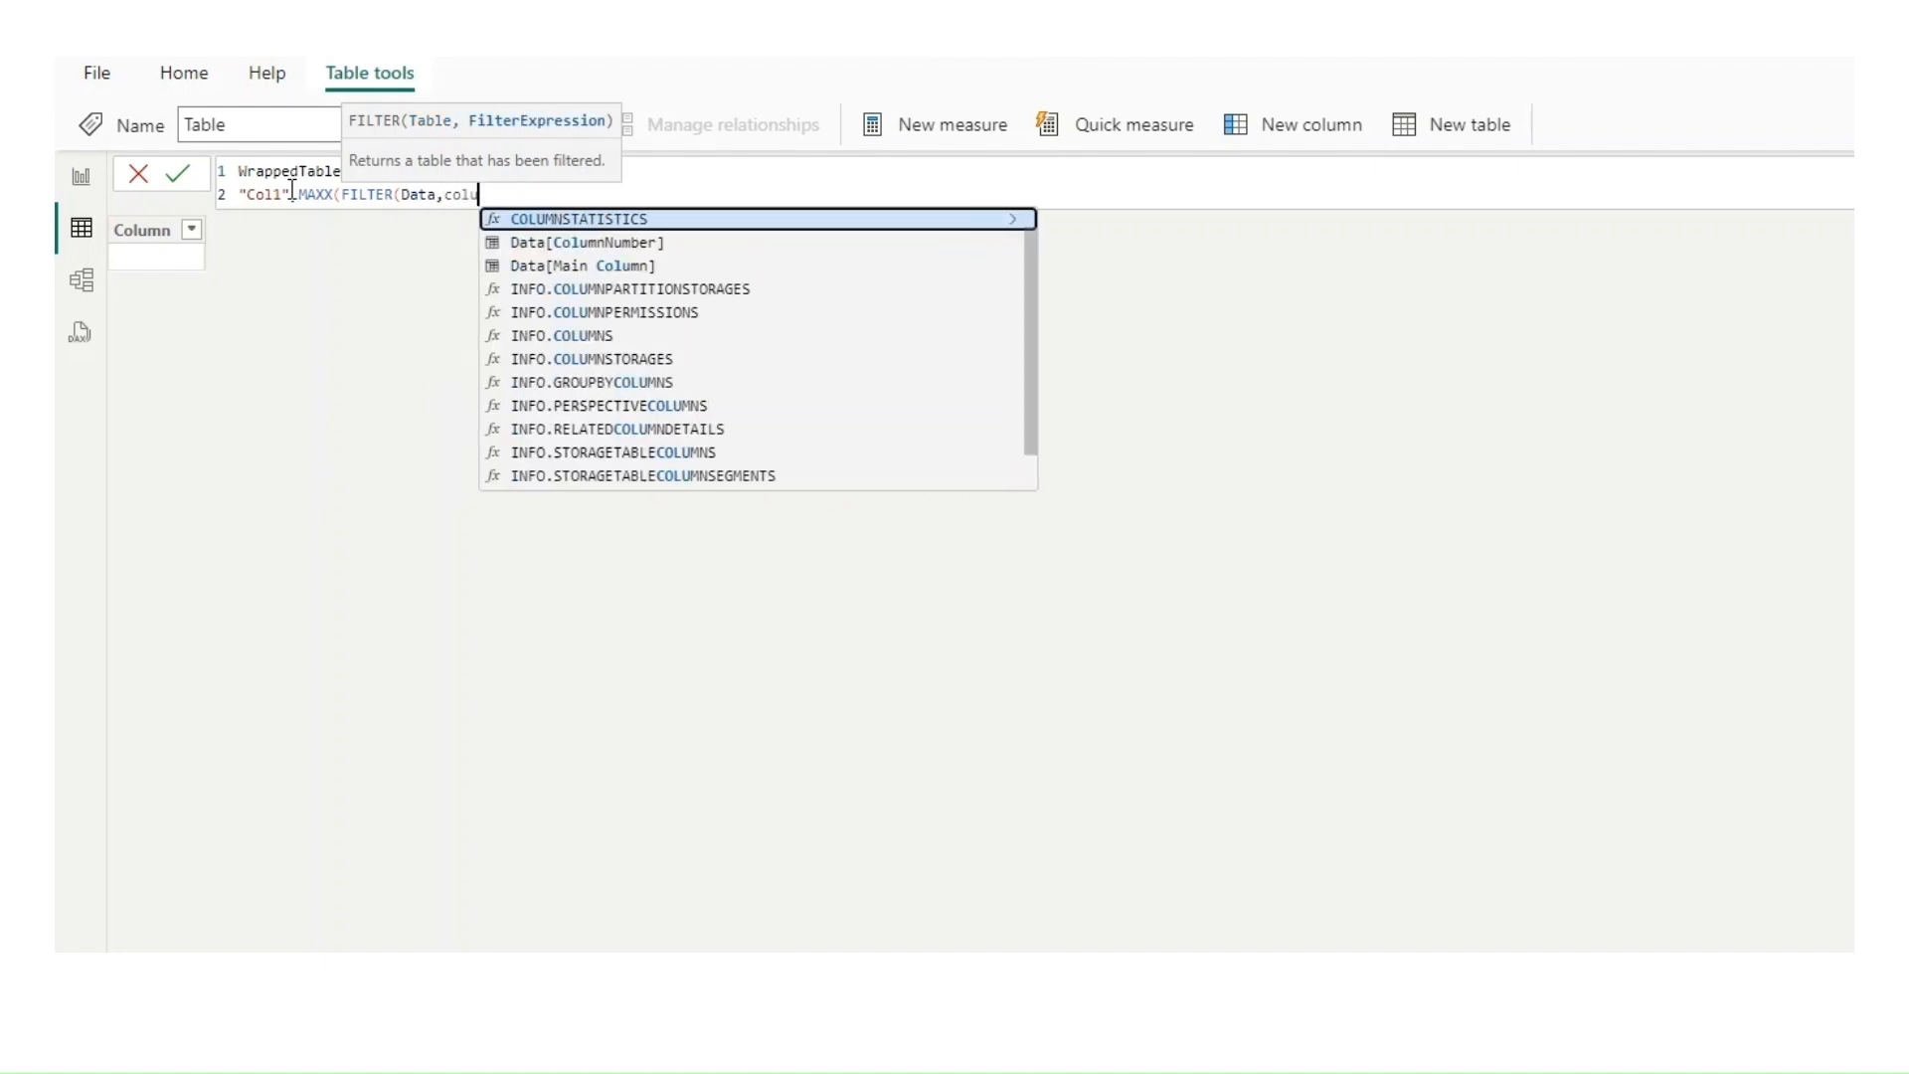
key("Down")
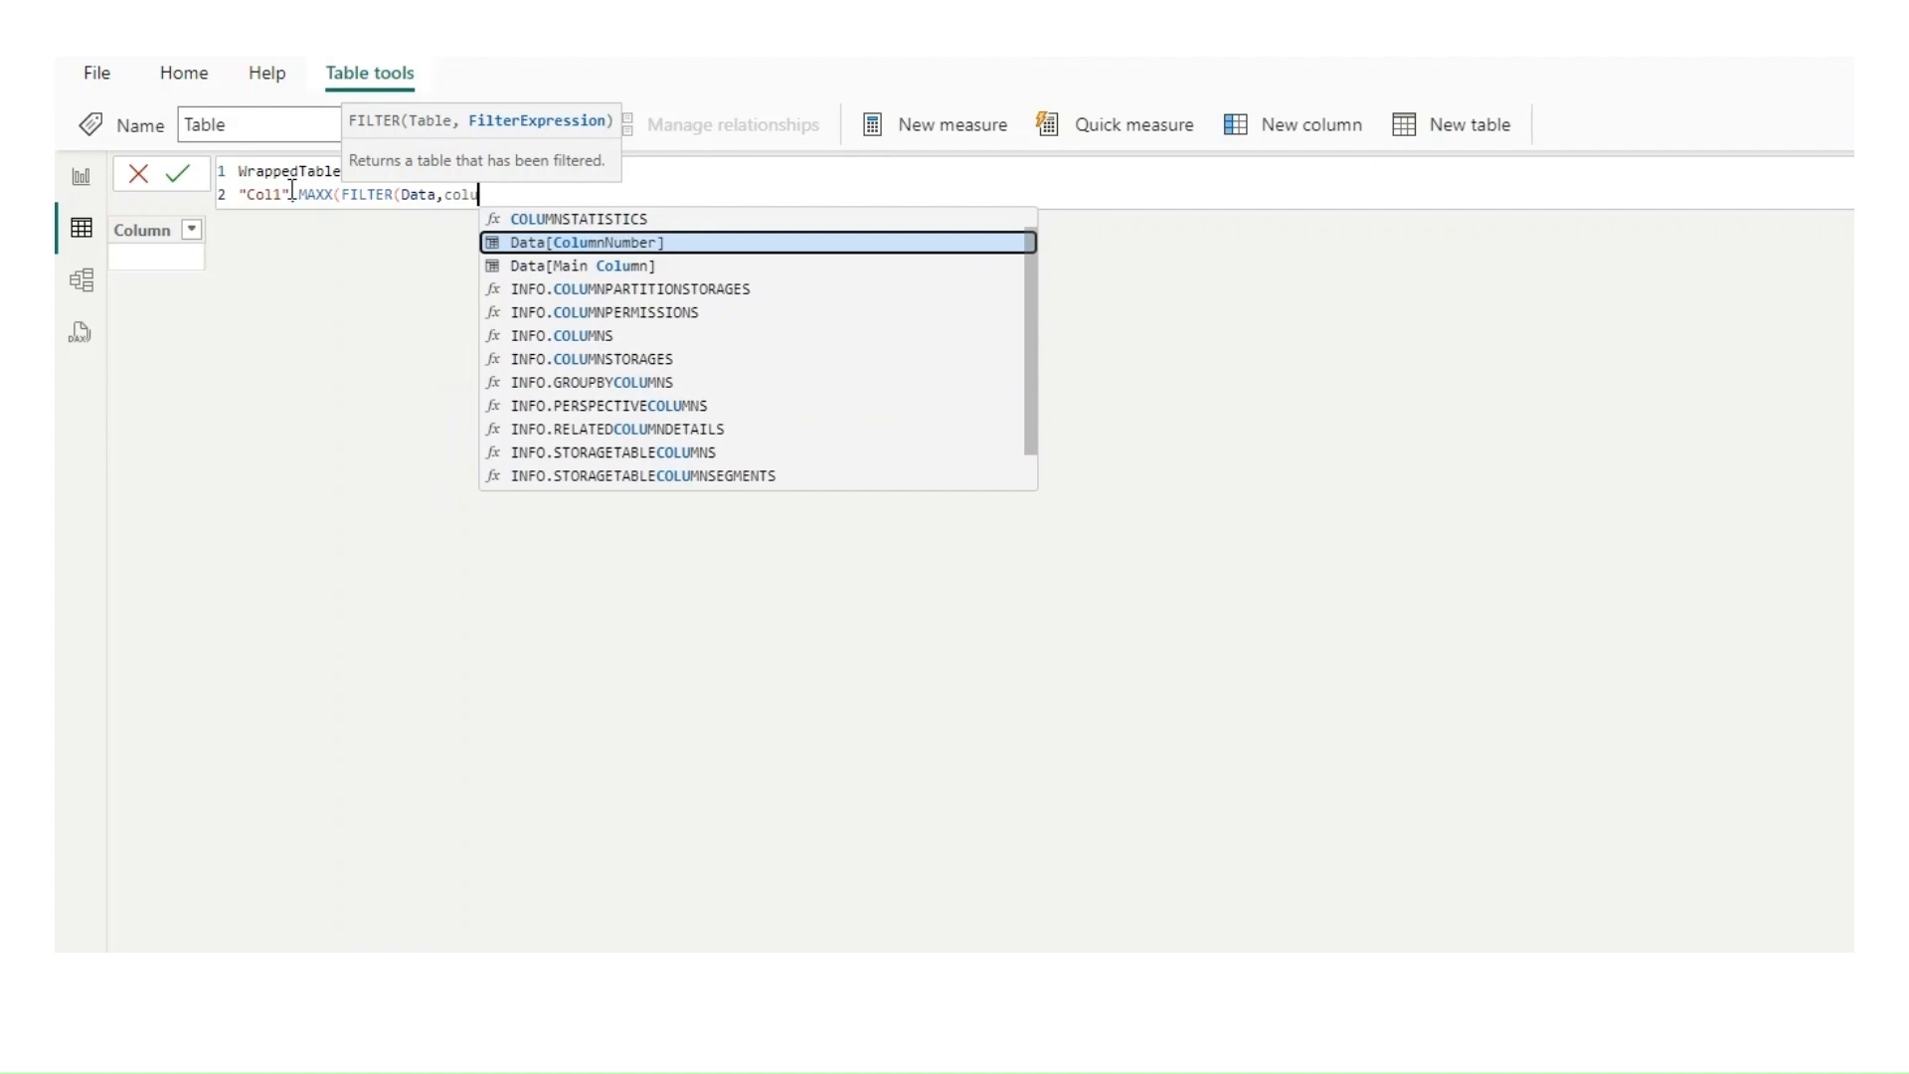
key("Tab")
type("=1")
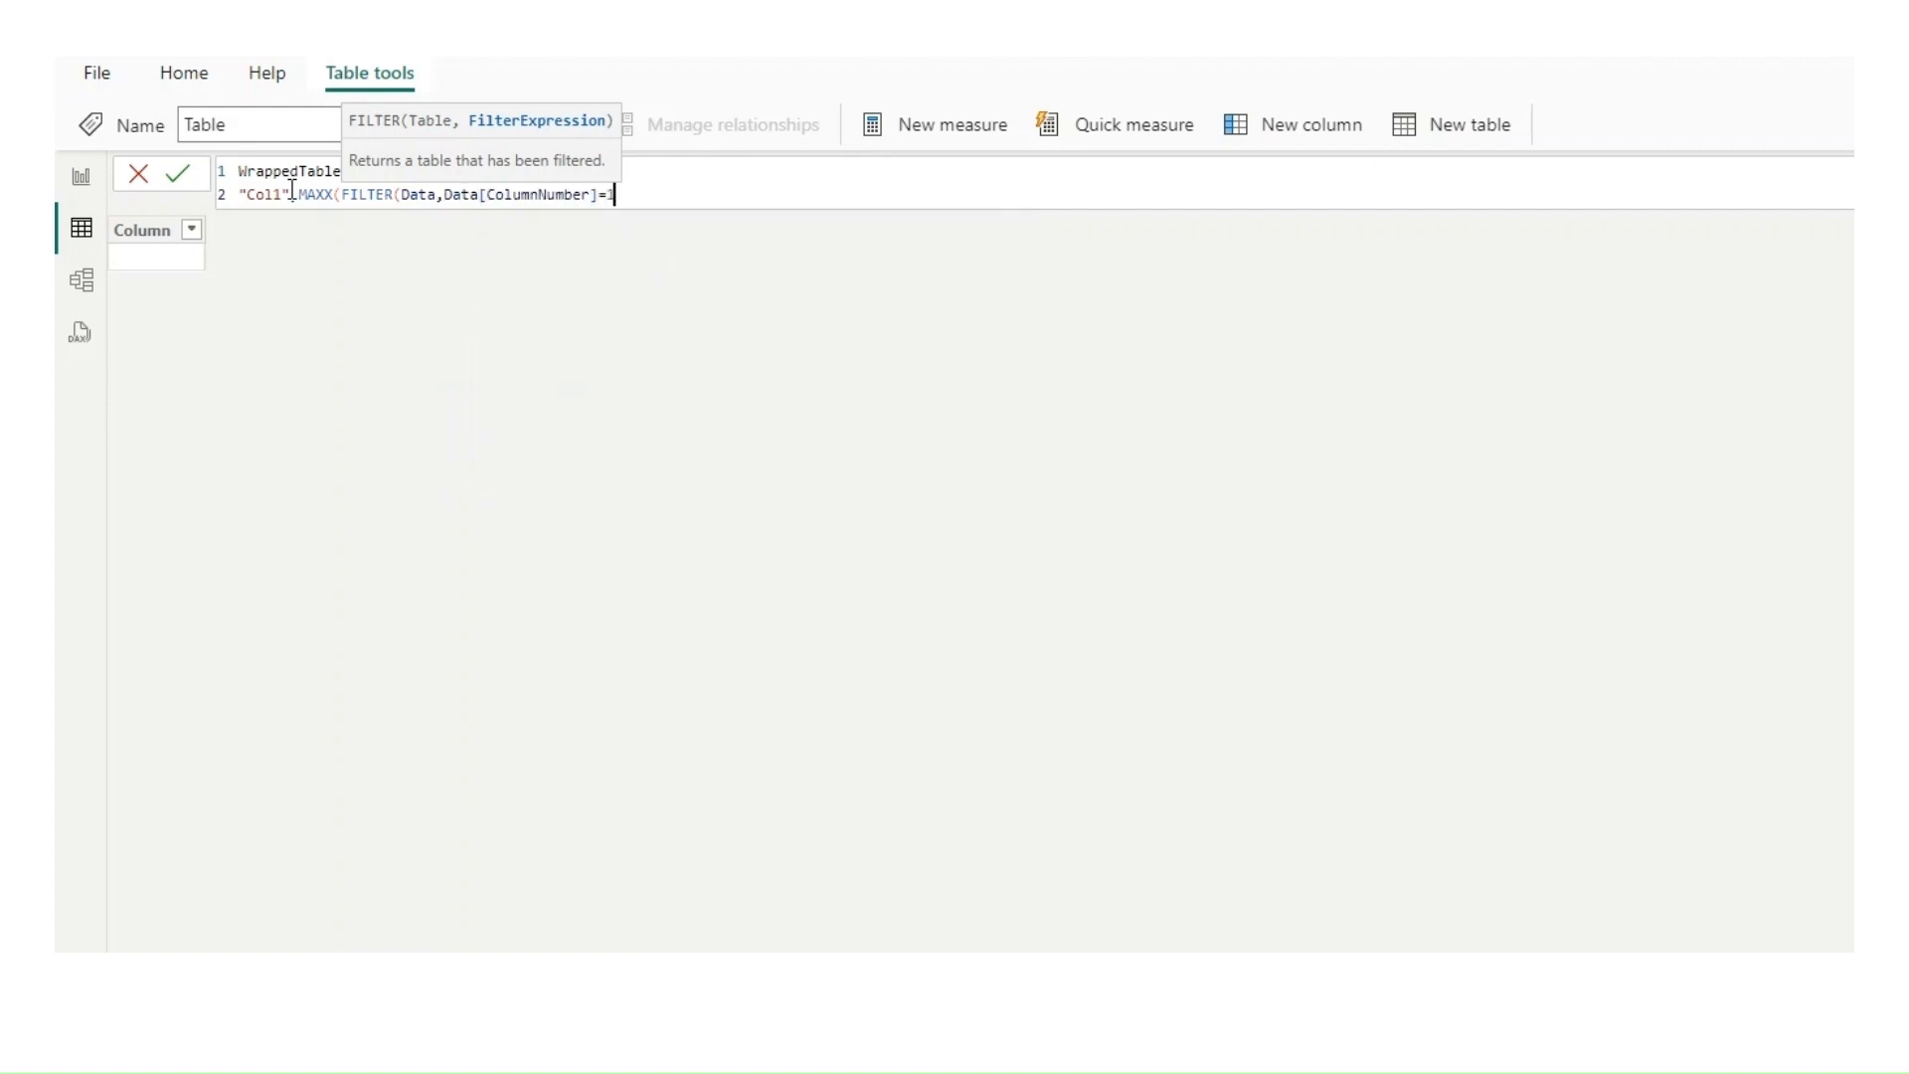
type(" && Row")
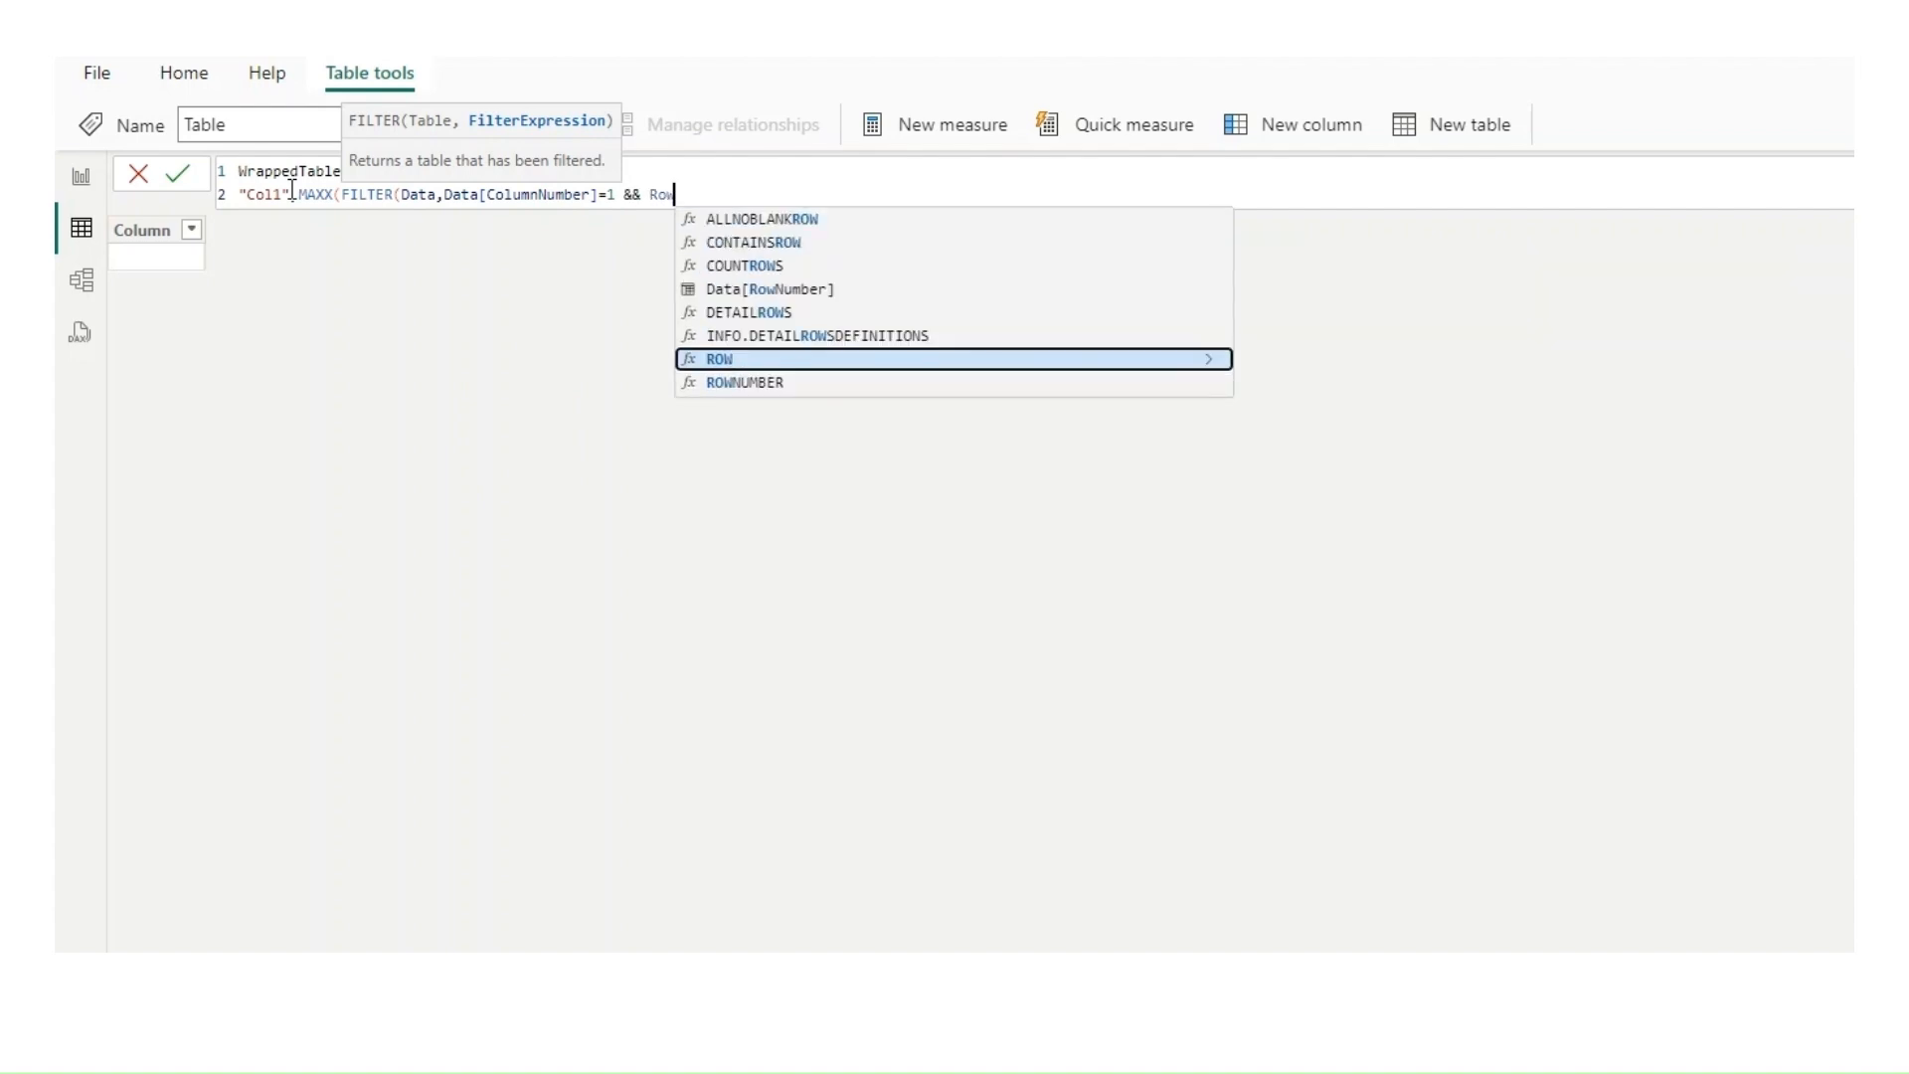
Step: Complete the FILTER with the second condition Data[RowNumber]=EARLIER(Data[RowNumber]) and close its parentheses
key("Up")
key("Up")
key("Up")
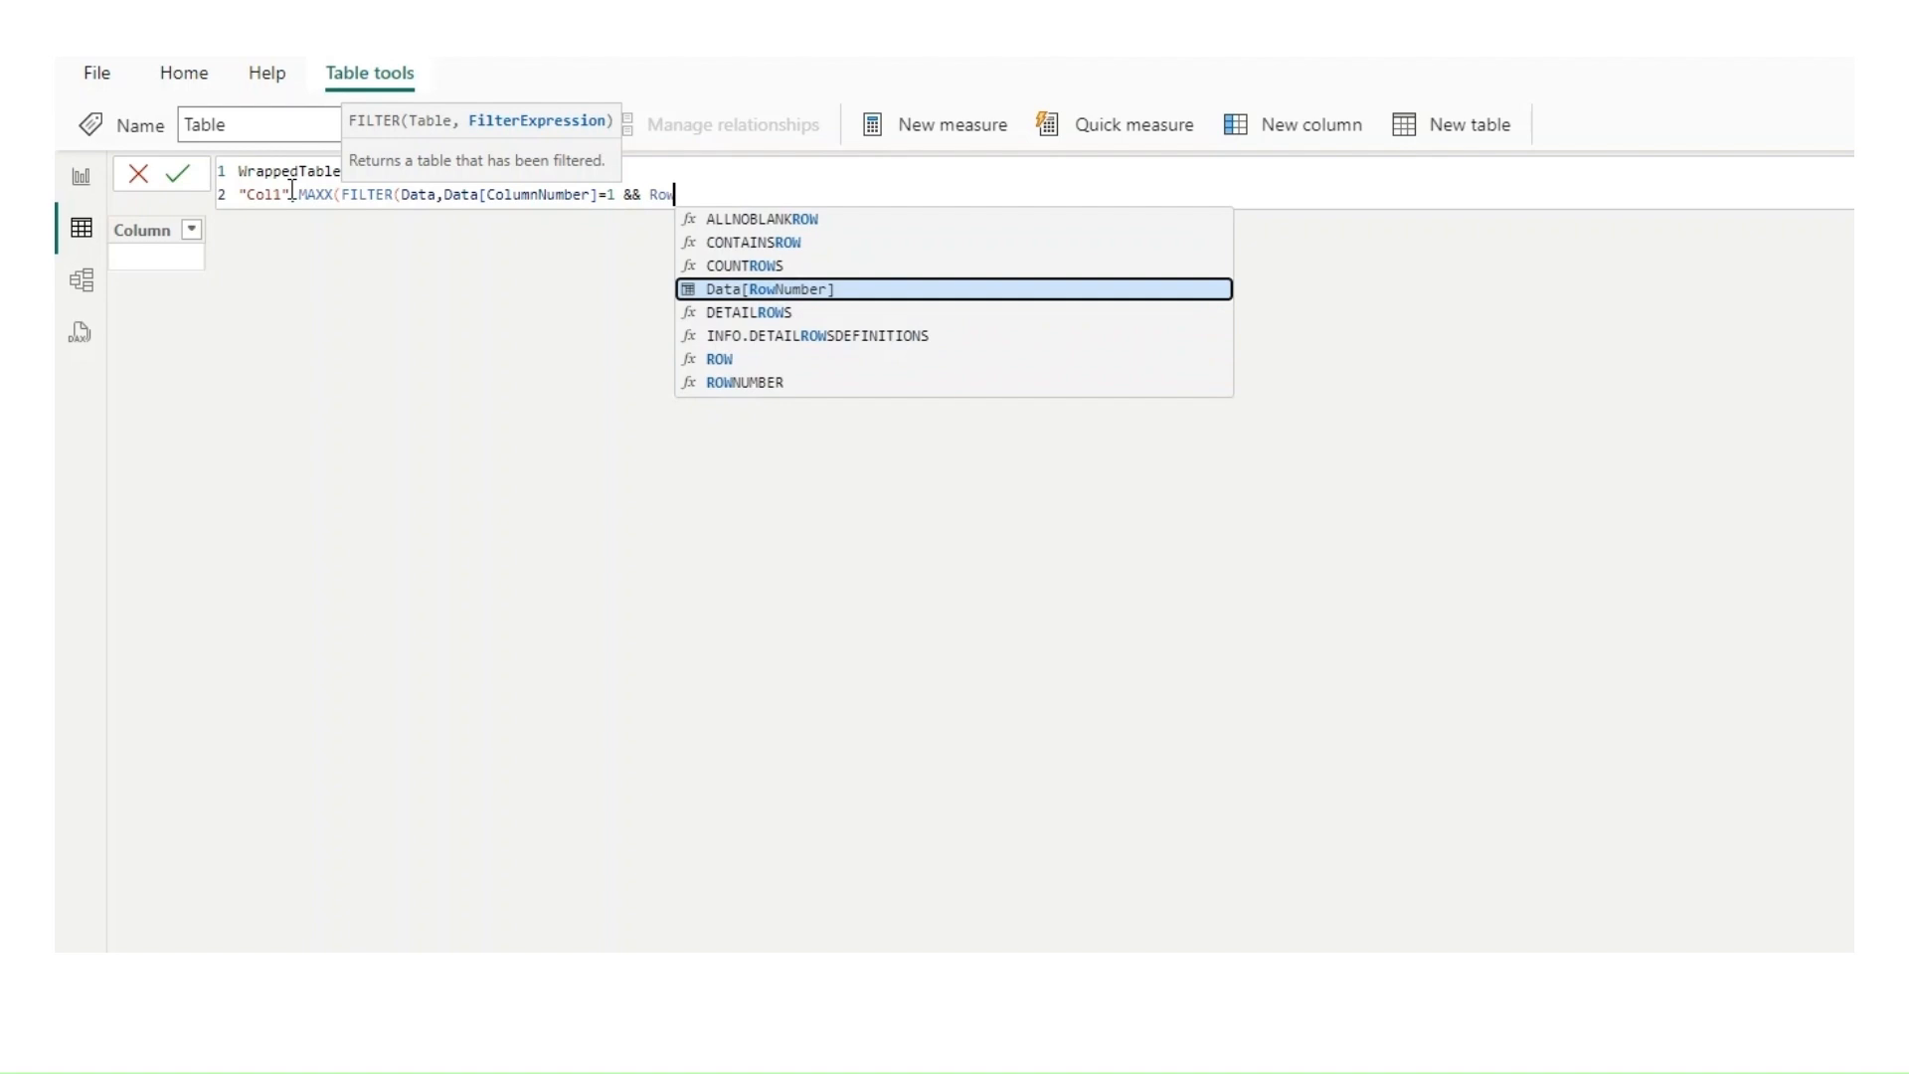
key("Tab")
type("=")
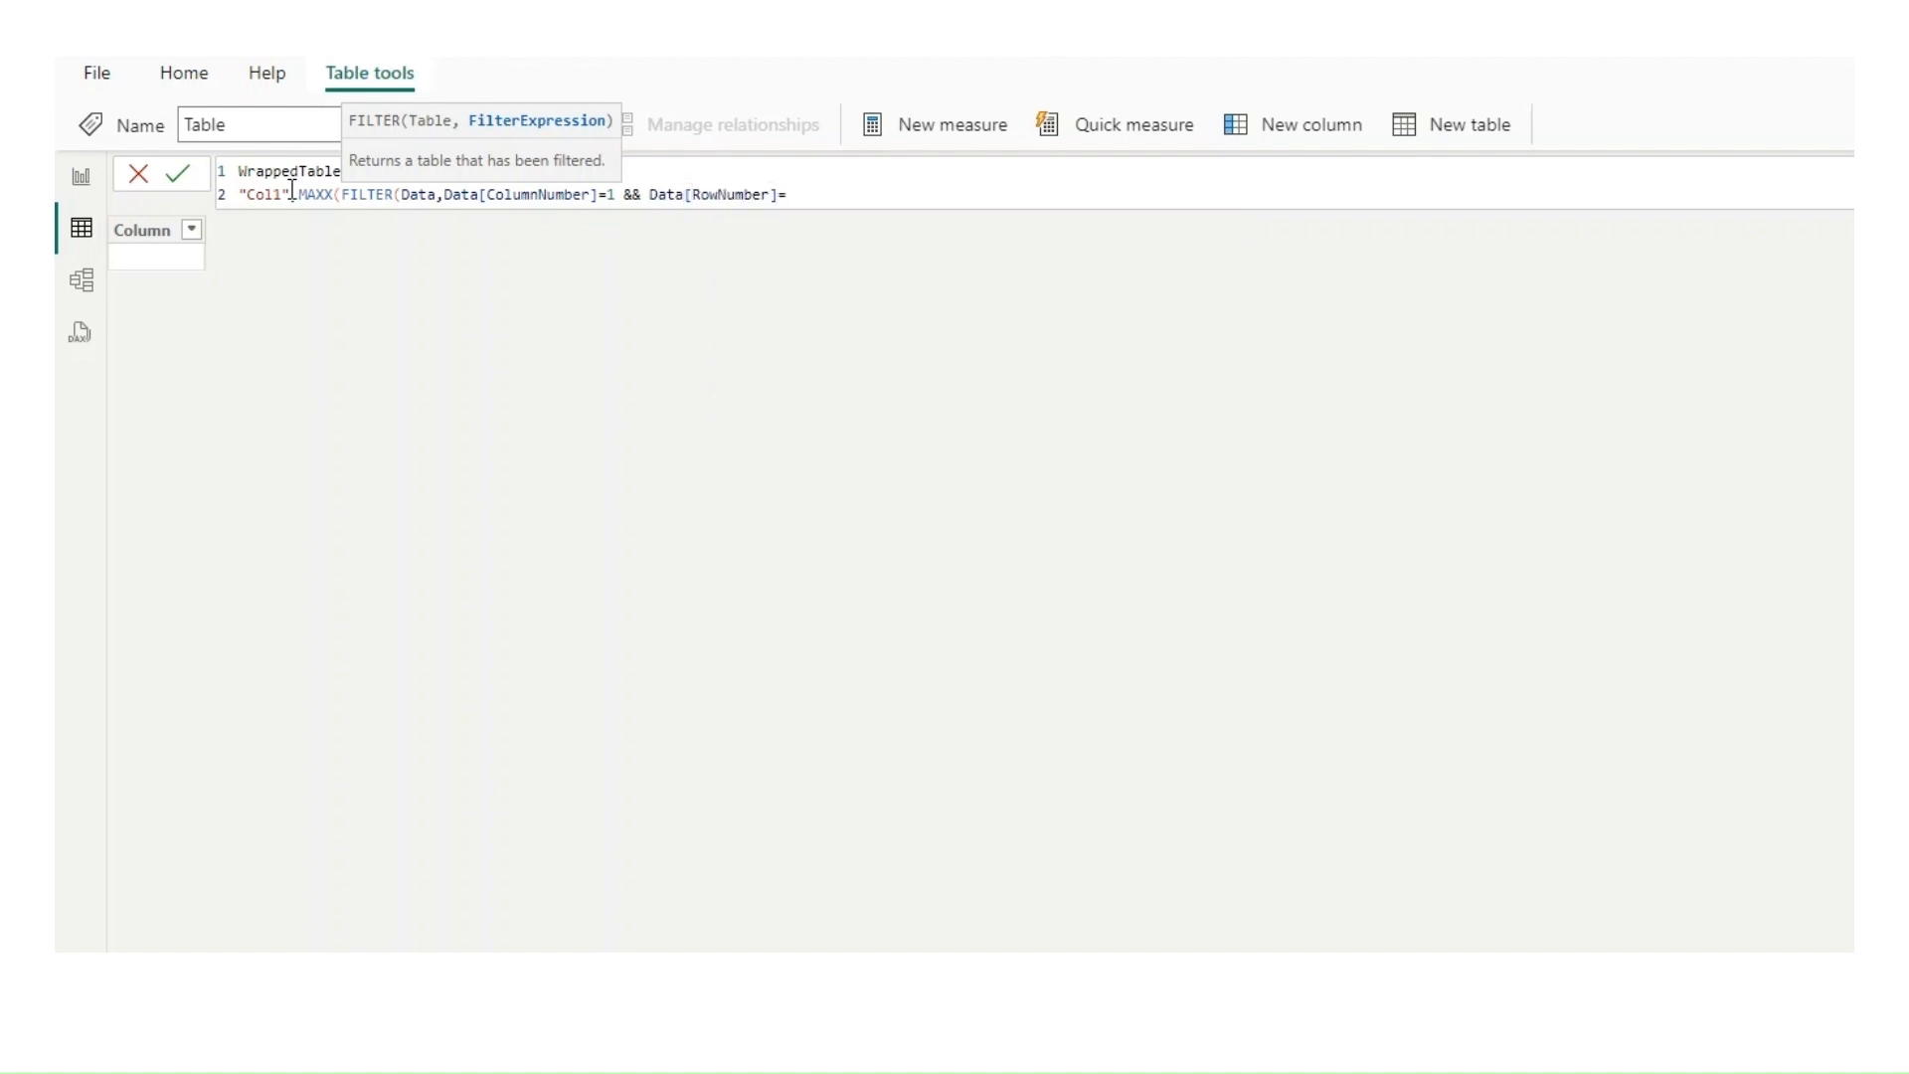
type("Ear")
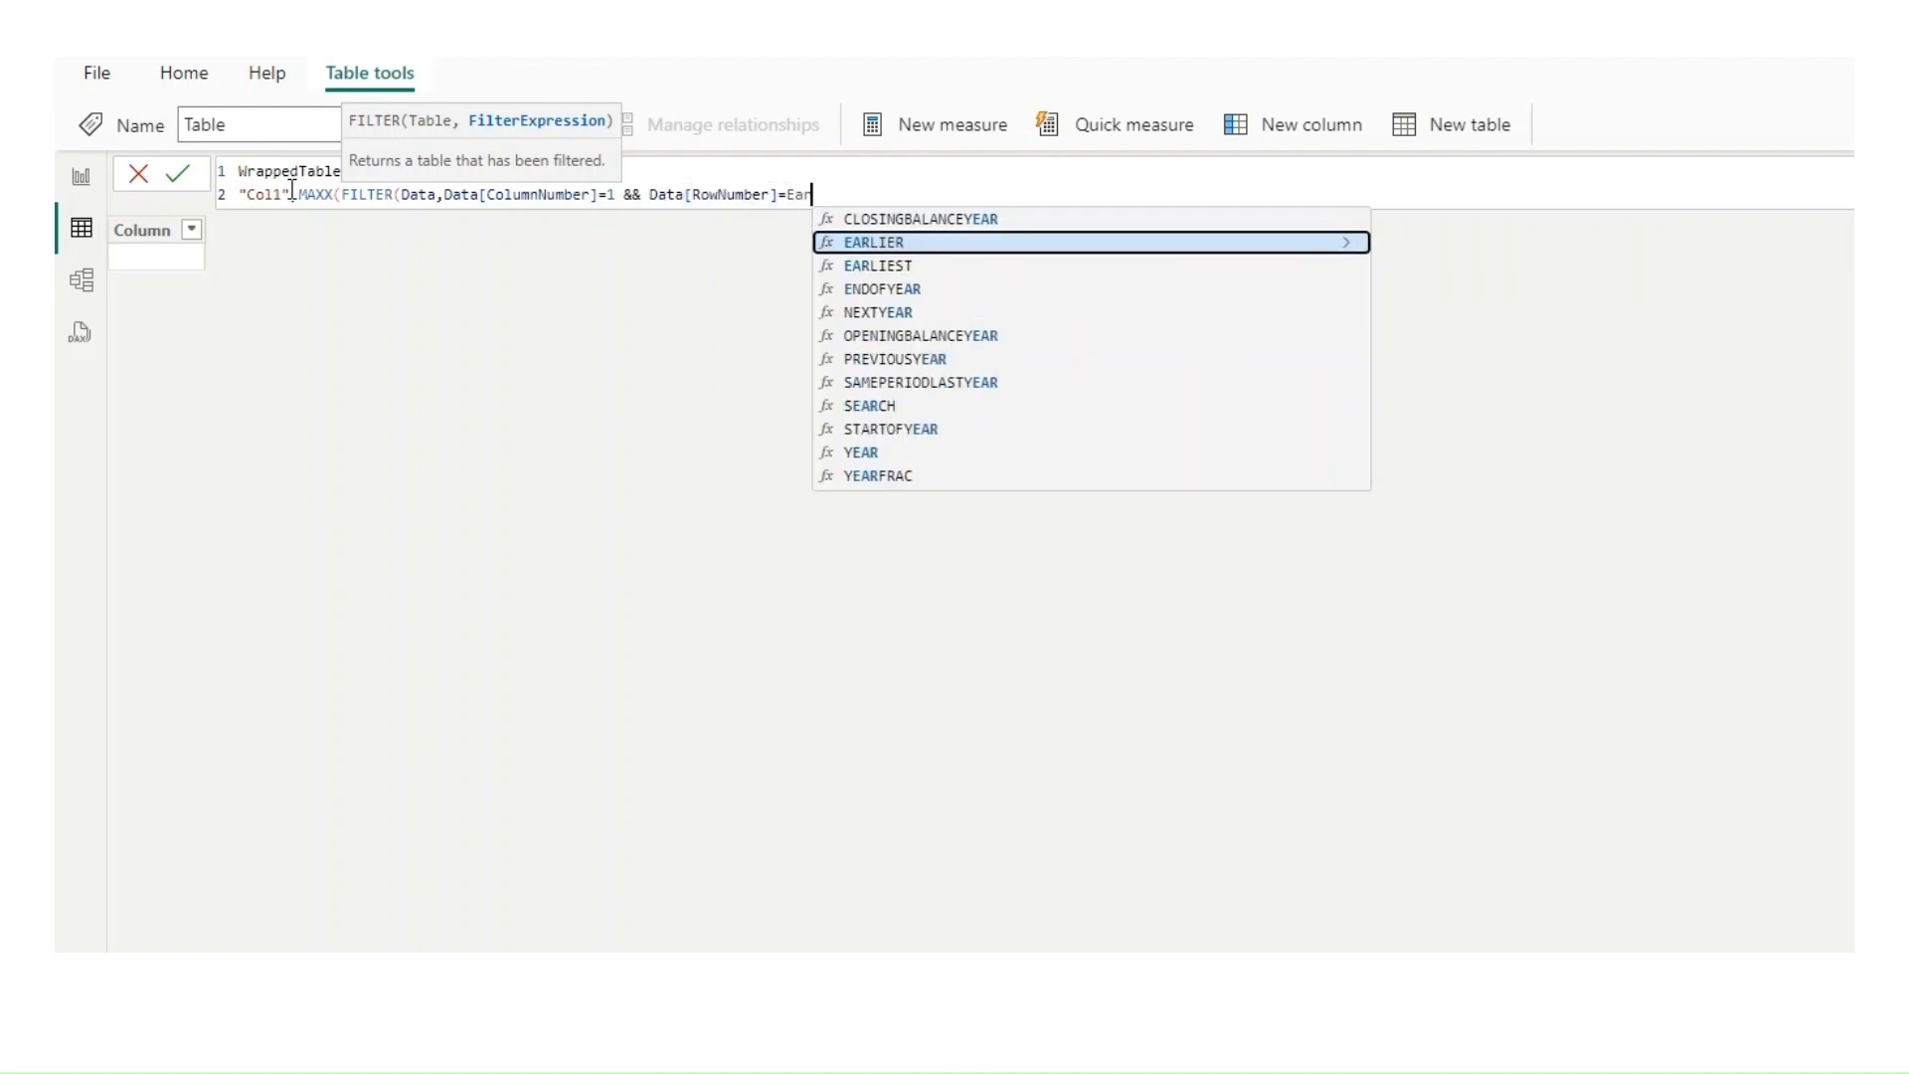
key("Tab")
type("row")
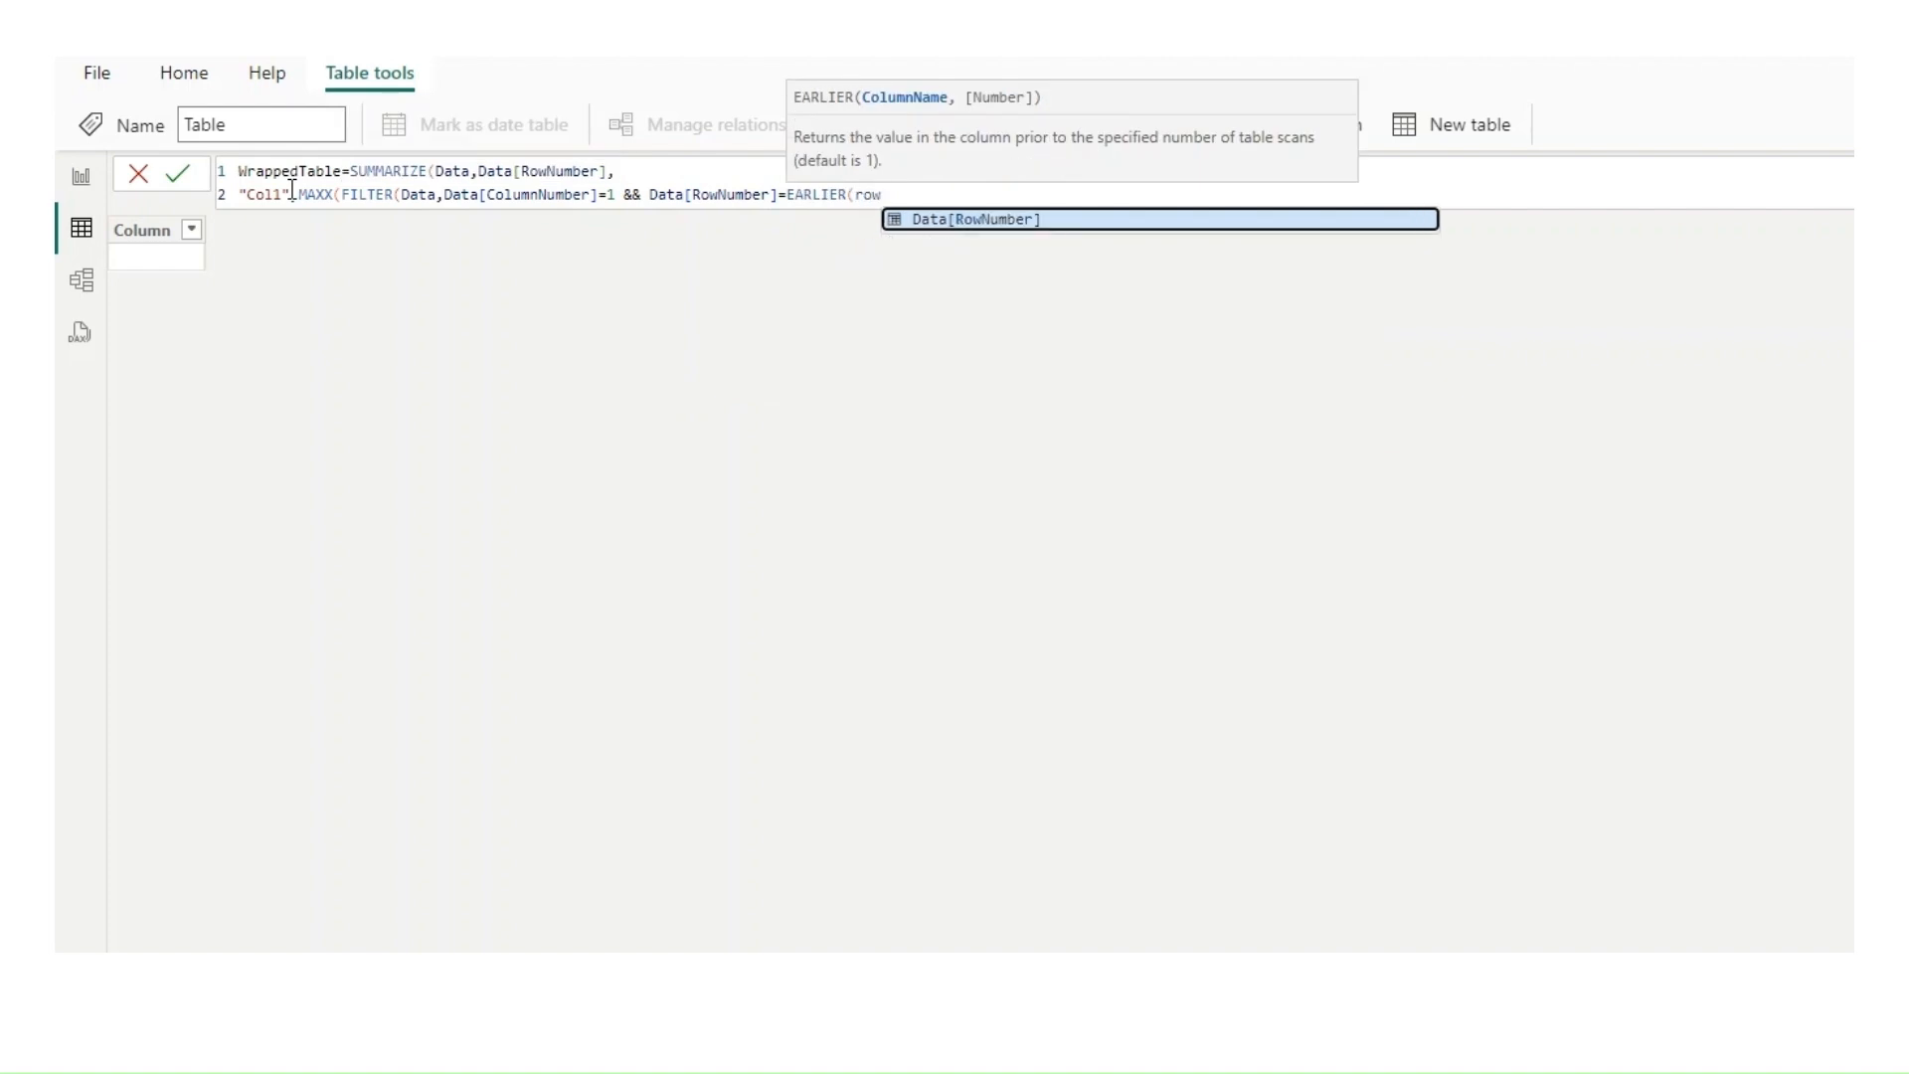
key("Tab")
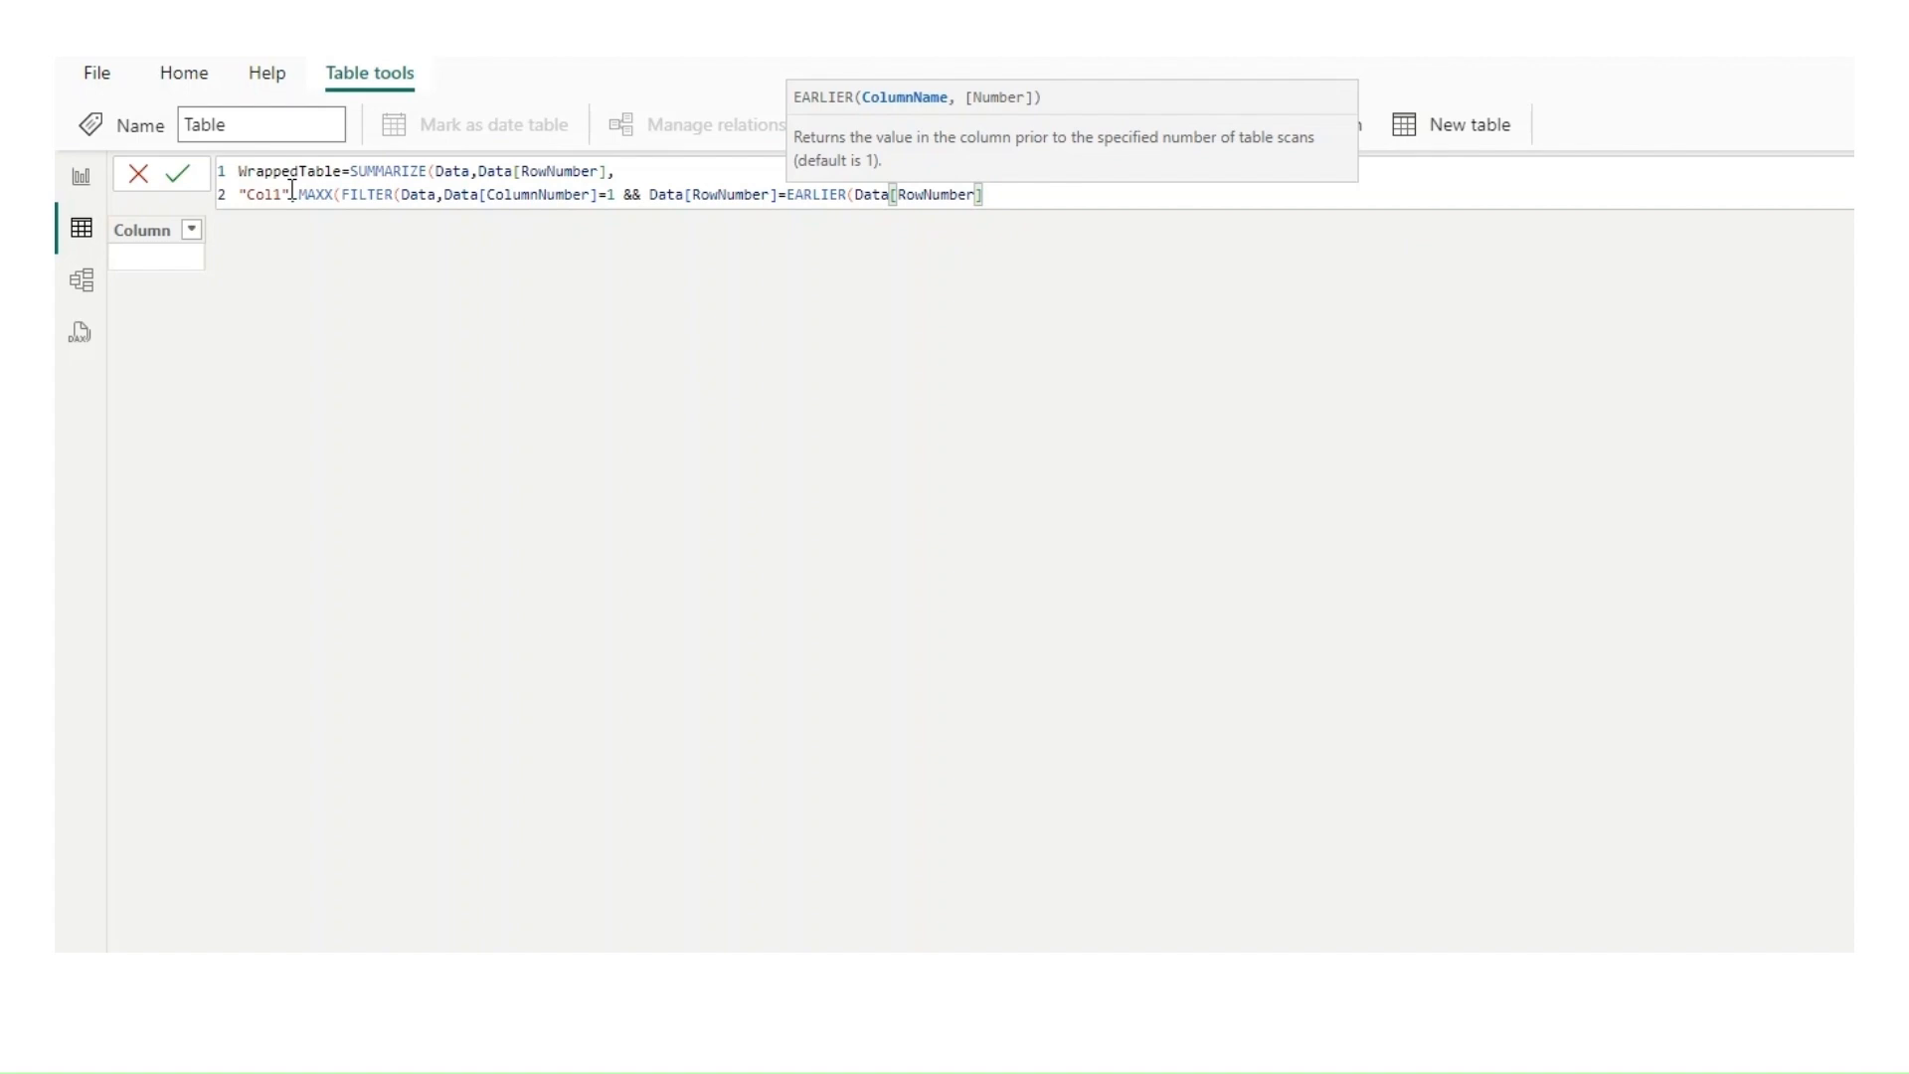
type(")")
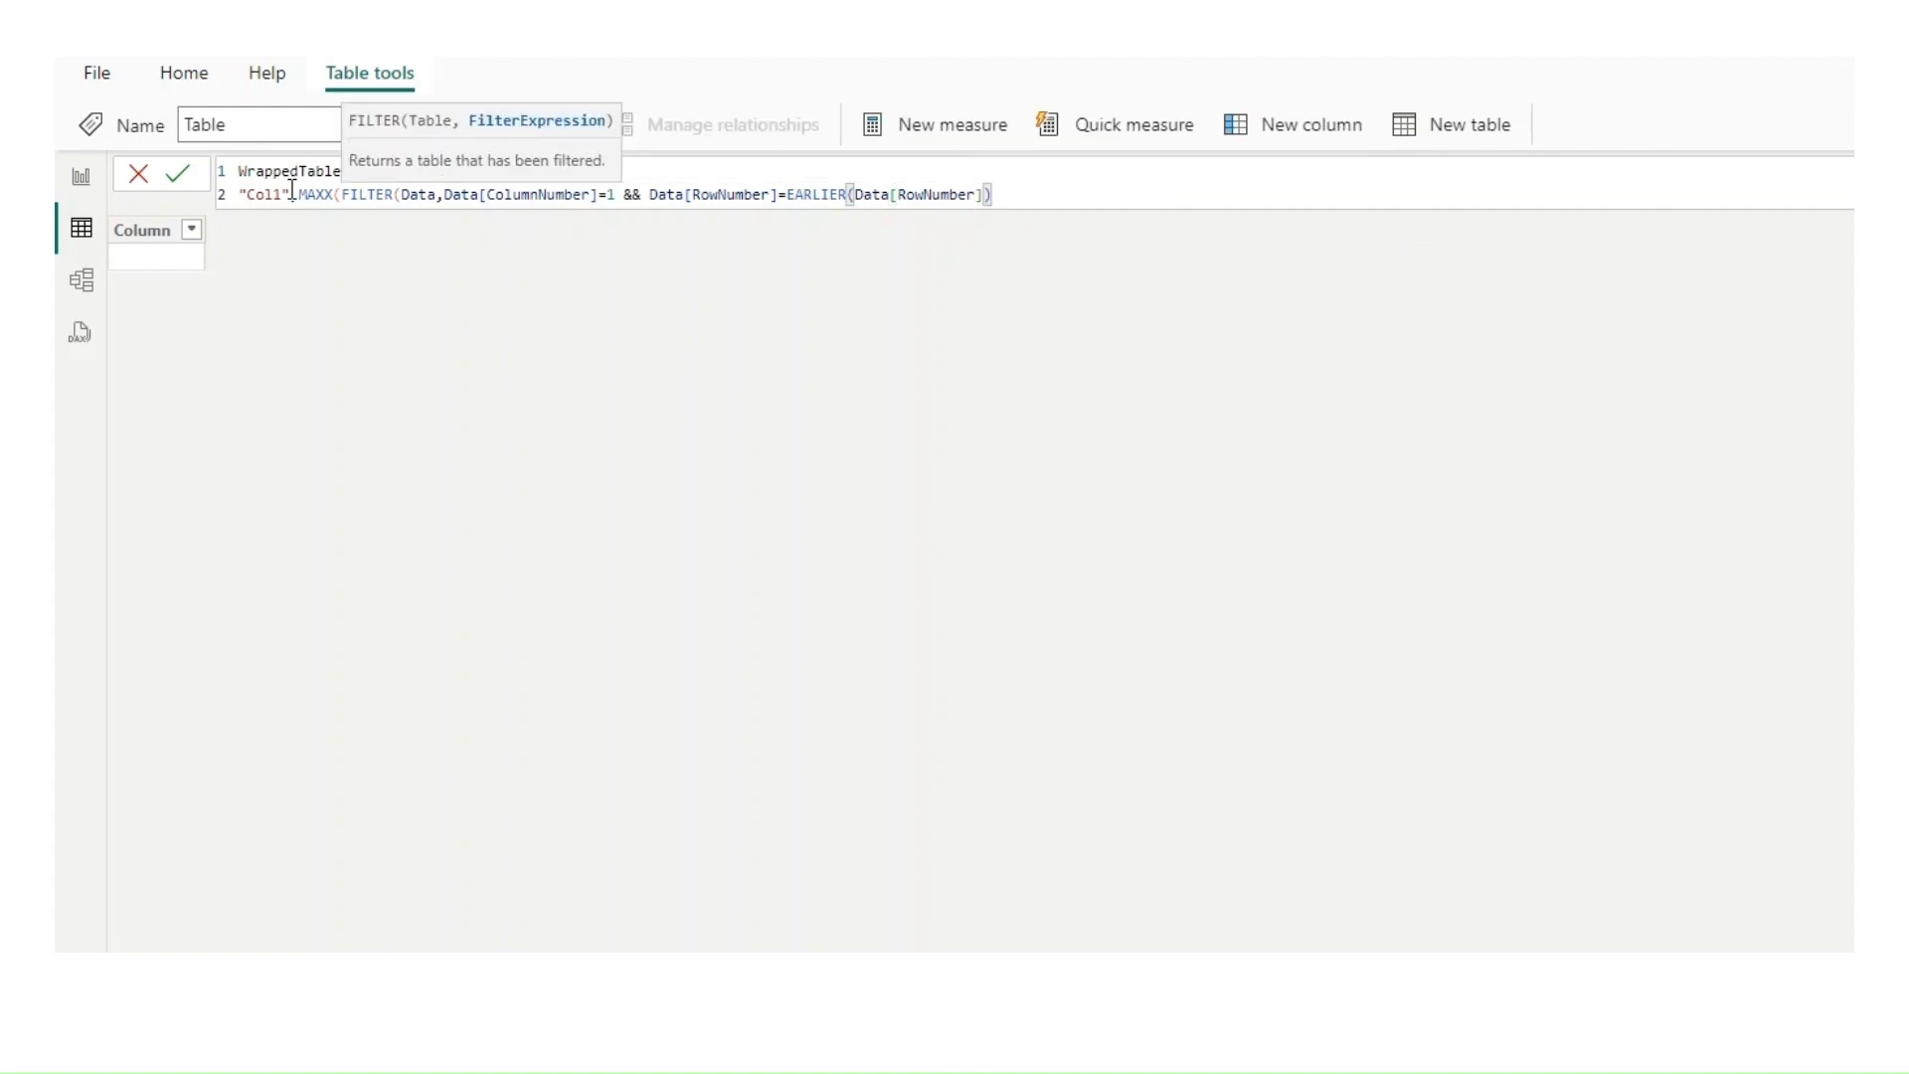
type(")")
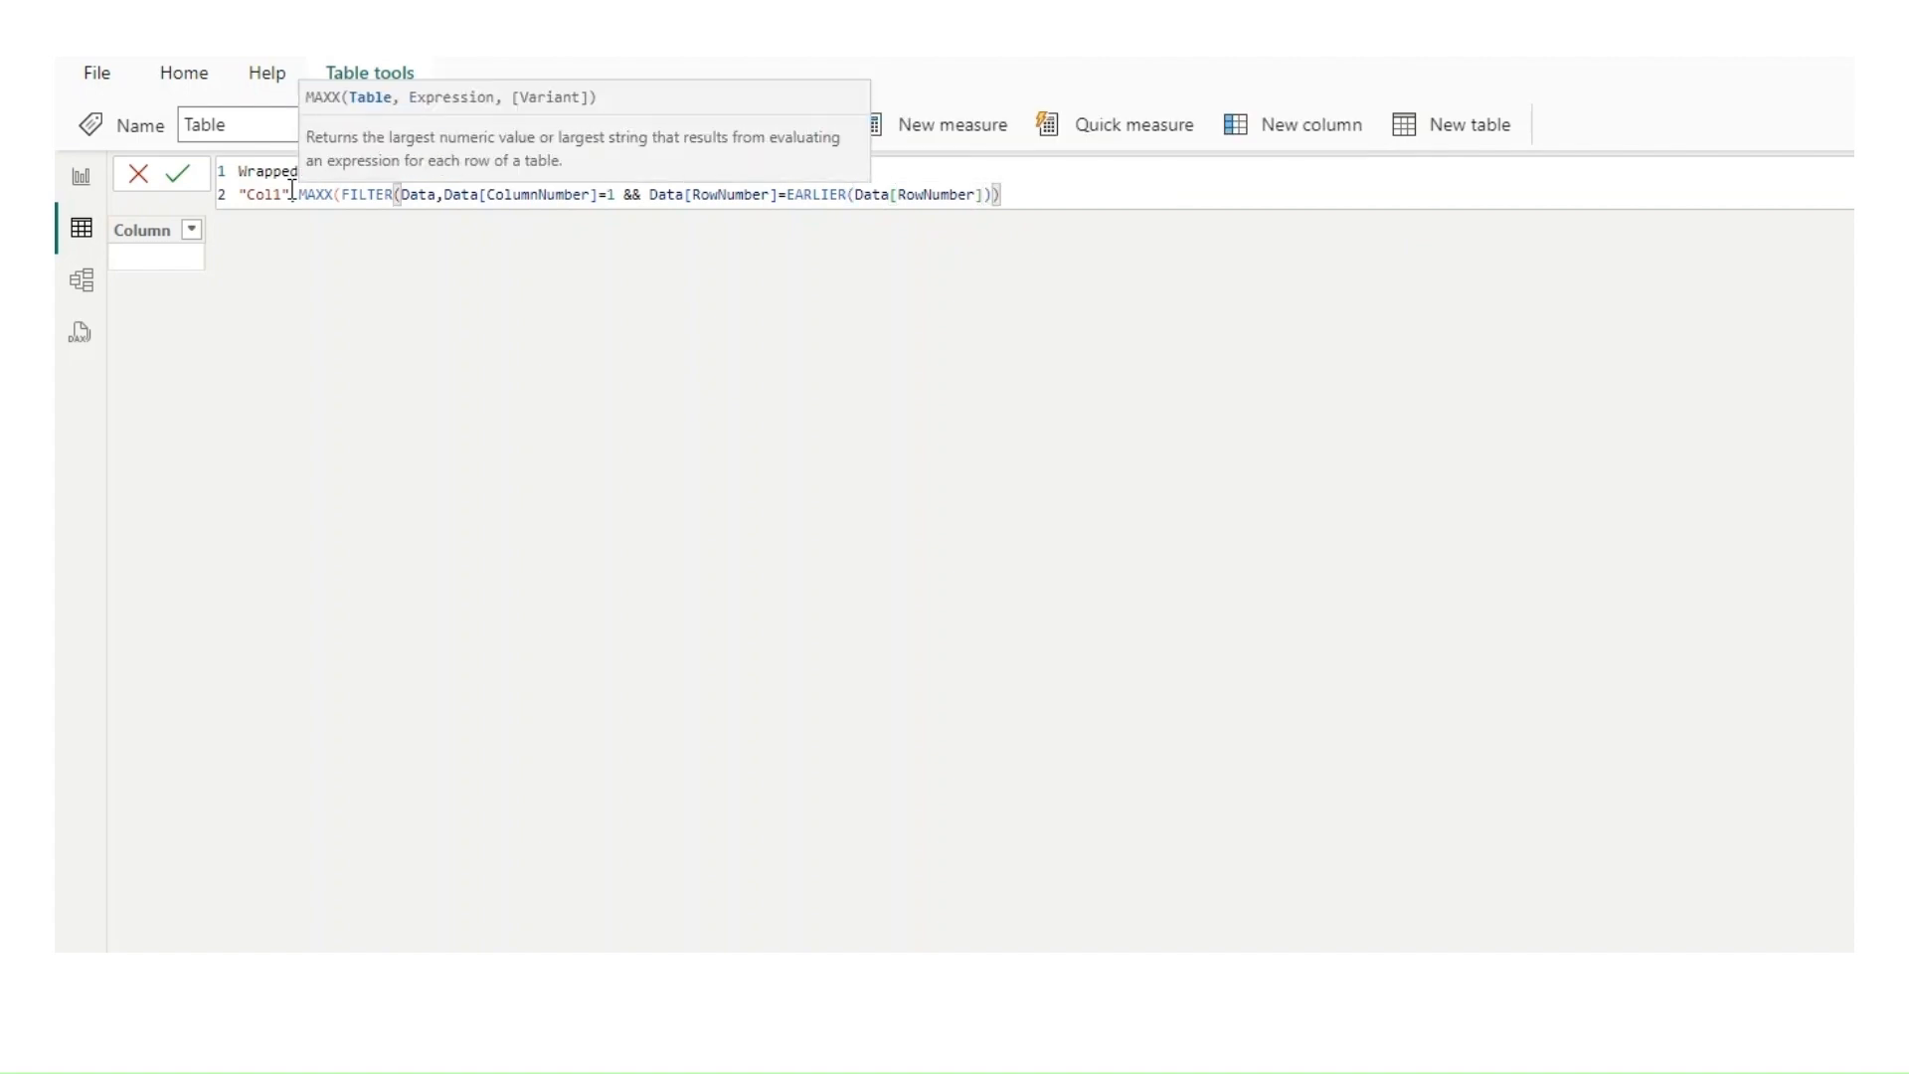
type(",")
type("shee")
Step: Add Data[Main Column] as the MAXX expression of "Col1", close its parenthesis and end the line with a comma
key("BackSpace")
key("BackSpace")
key("BackSpace")
key("BackSpace")
type("da")
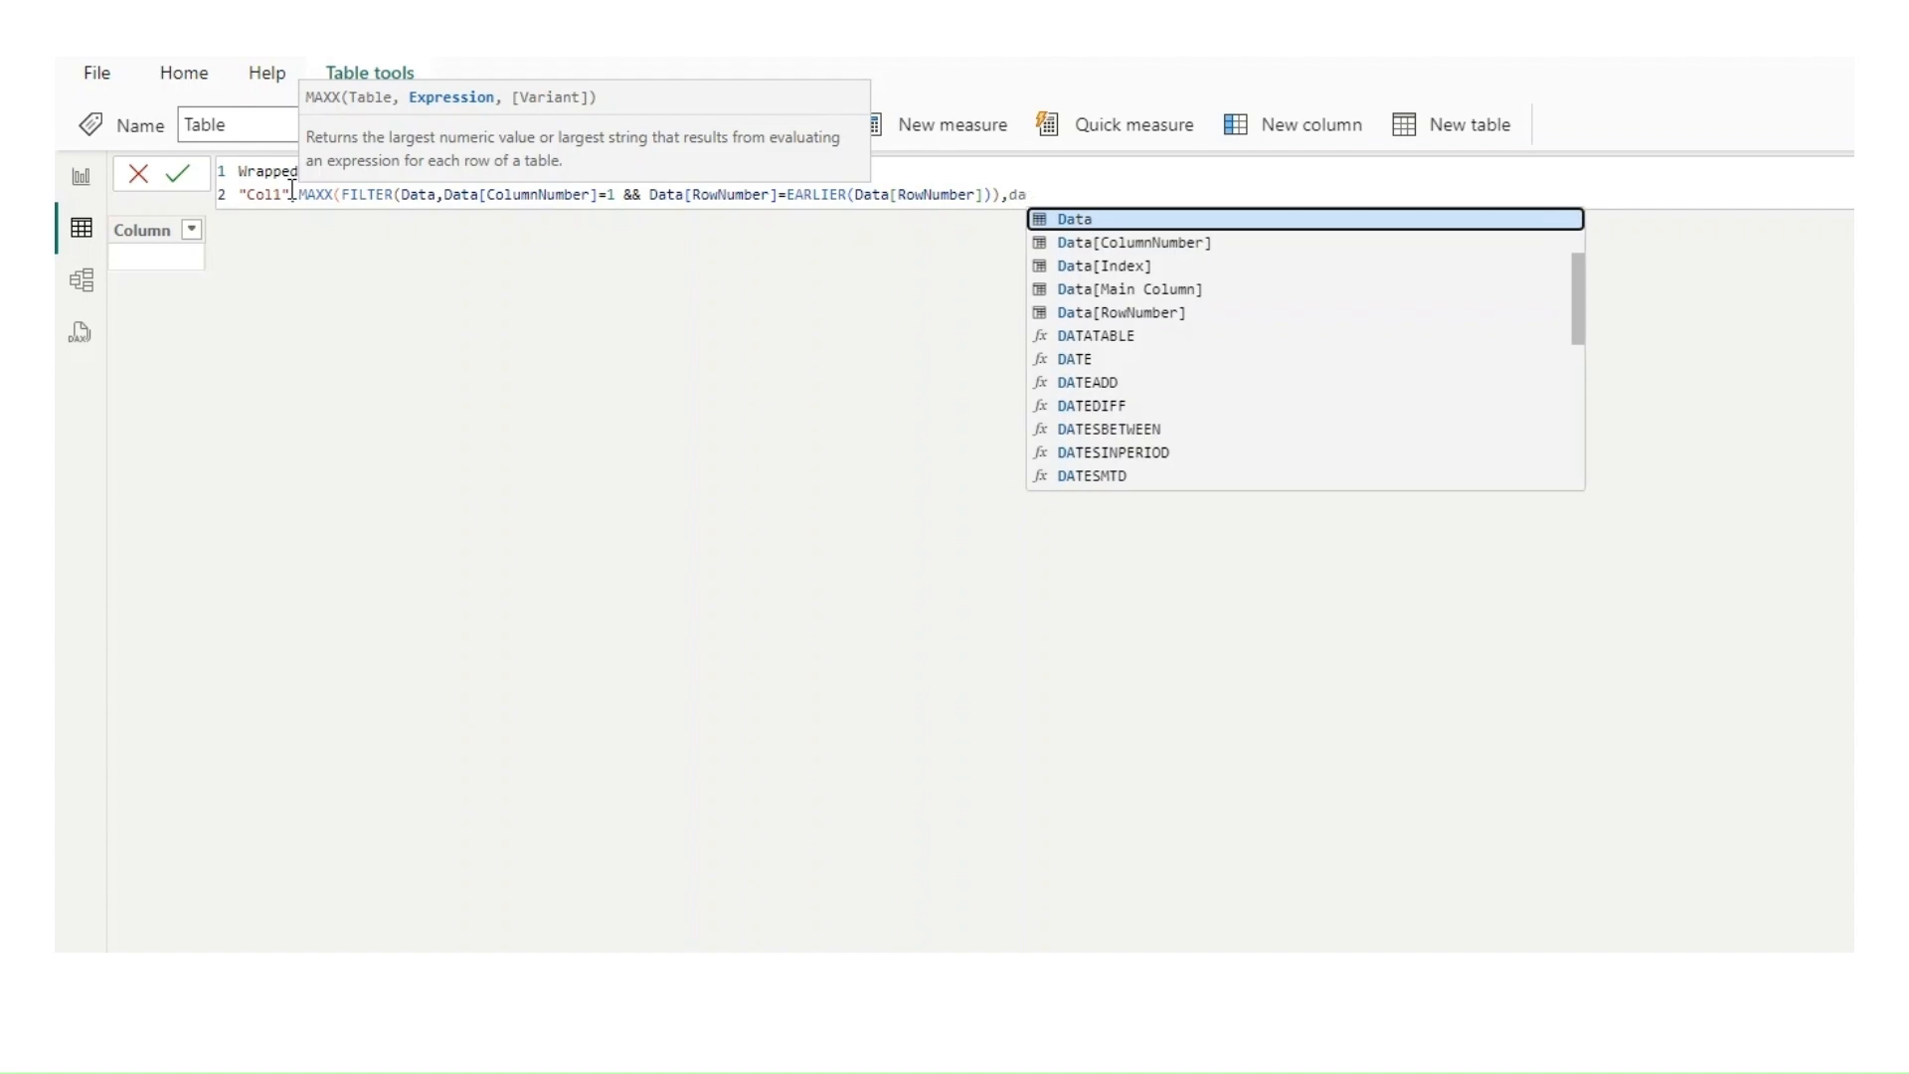
key("Down")
key("Down")
key("Down")
key("Tab")
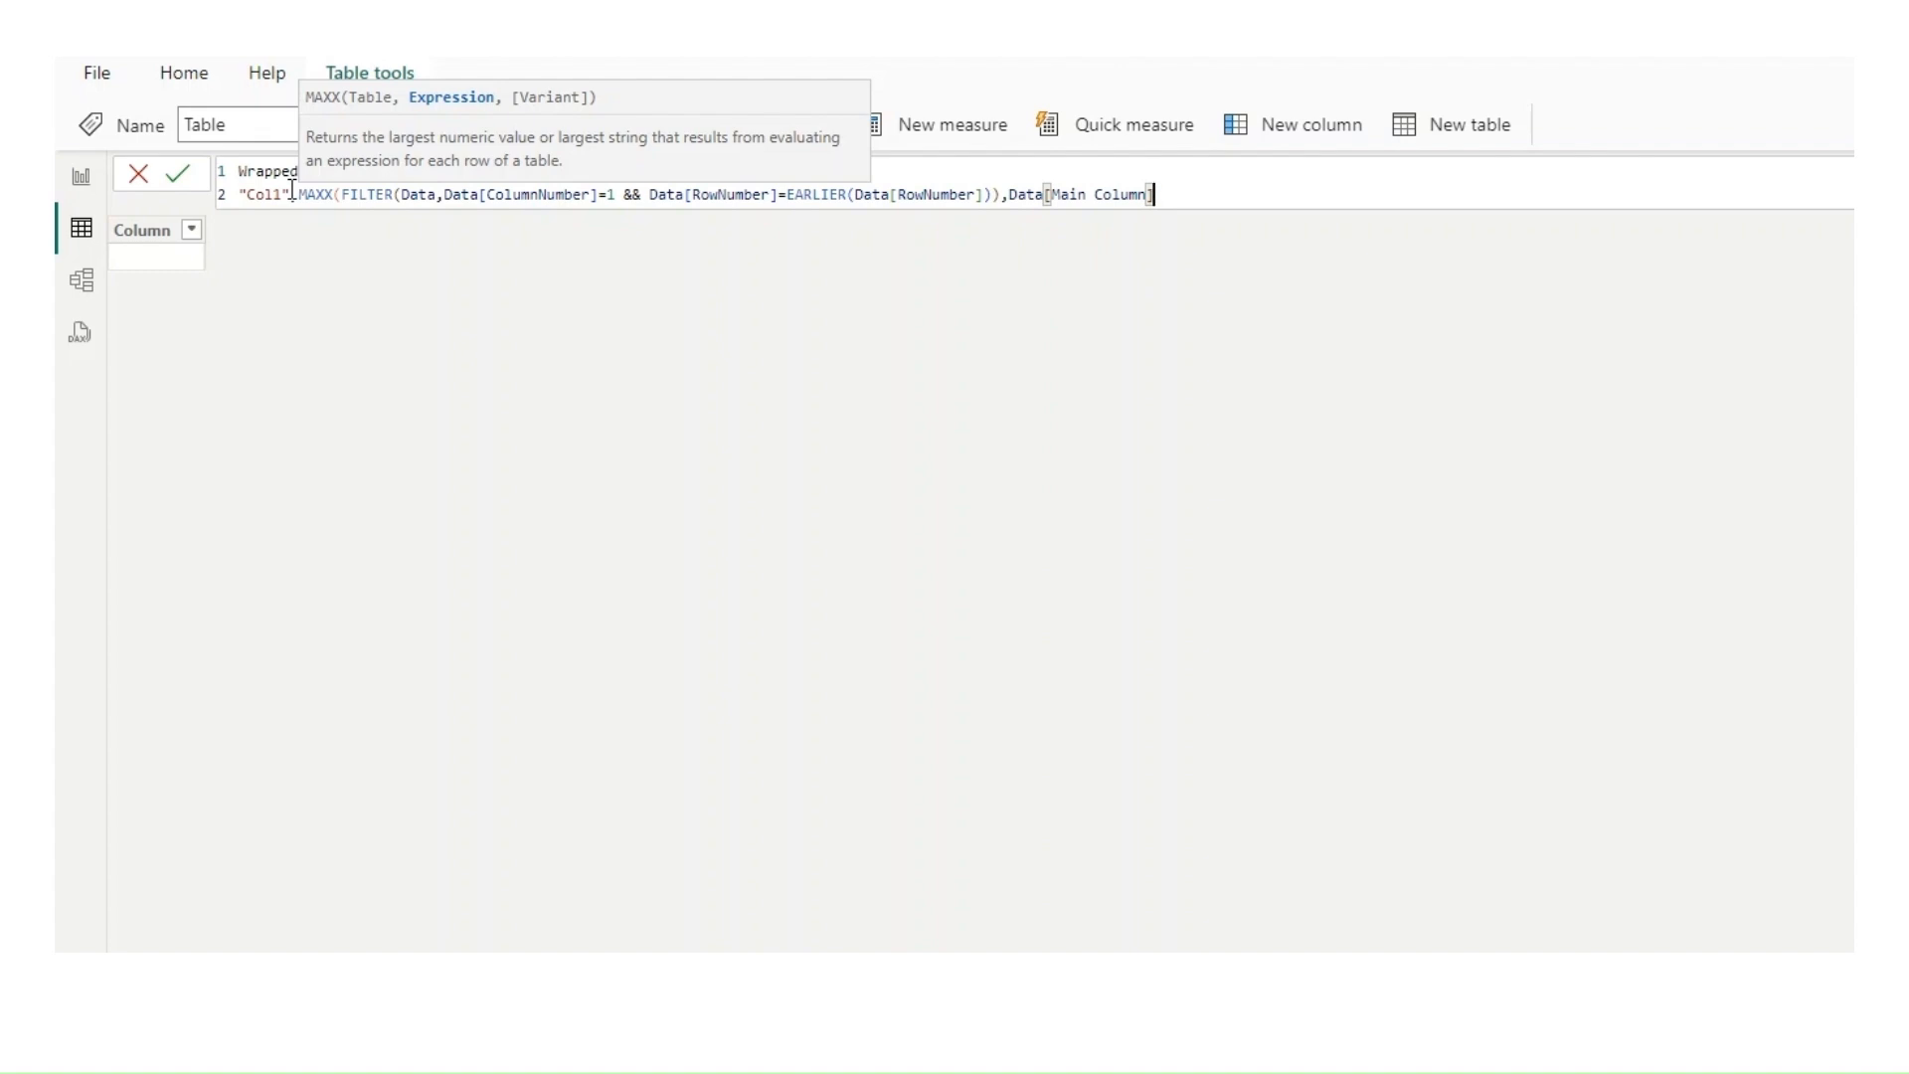
type(")")
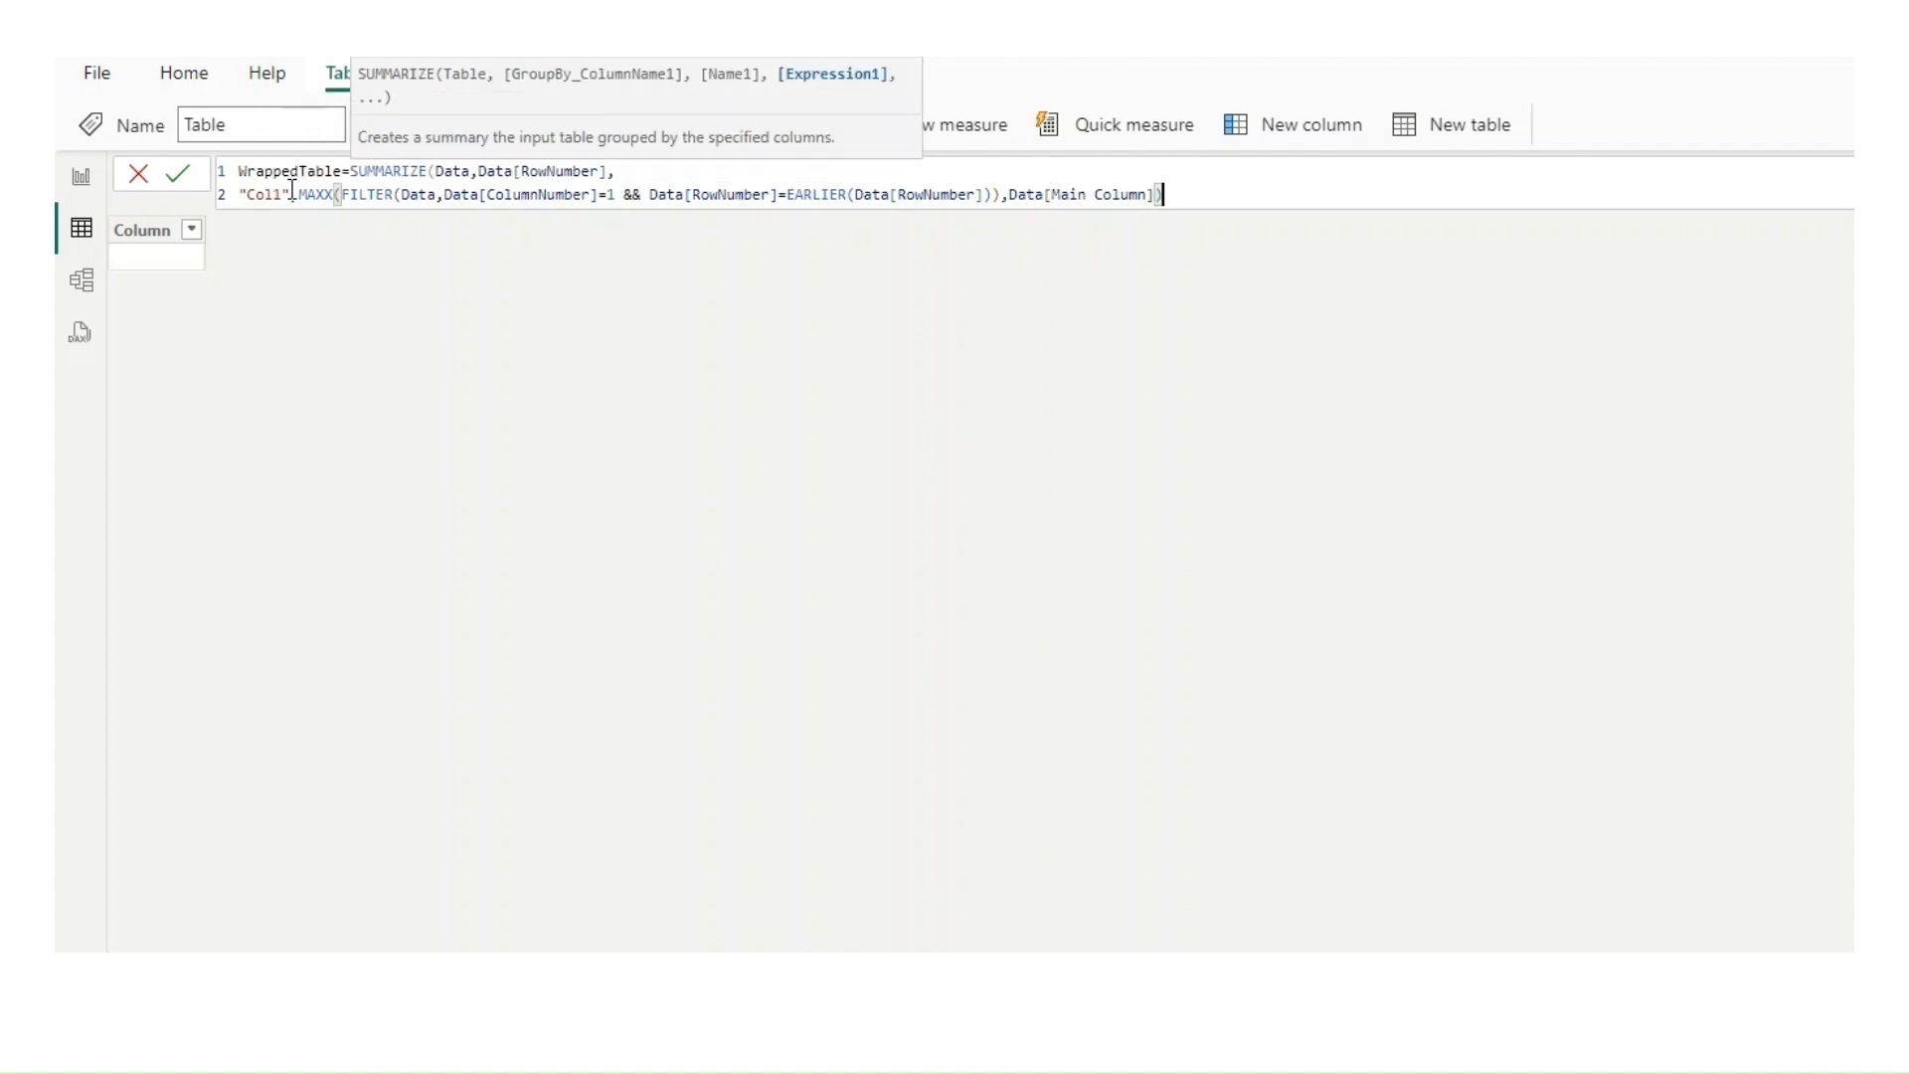
type(",")
Step: Copy the whole "Col1" line of the formula and paste it on lines 3 to 9, making seven copies
left_click_drag(1194, 192, 236, 192)
key("ctrl+c")
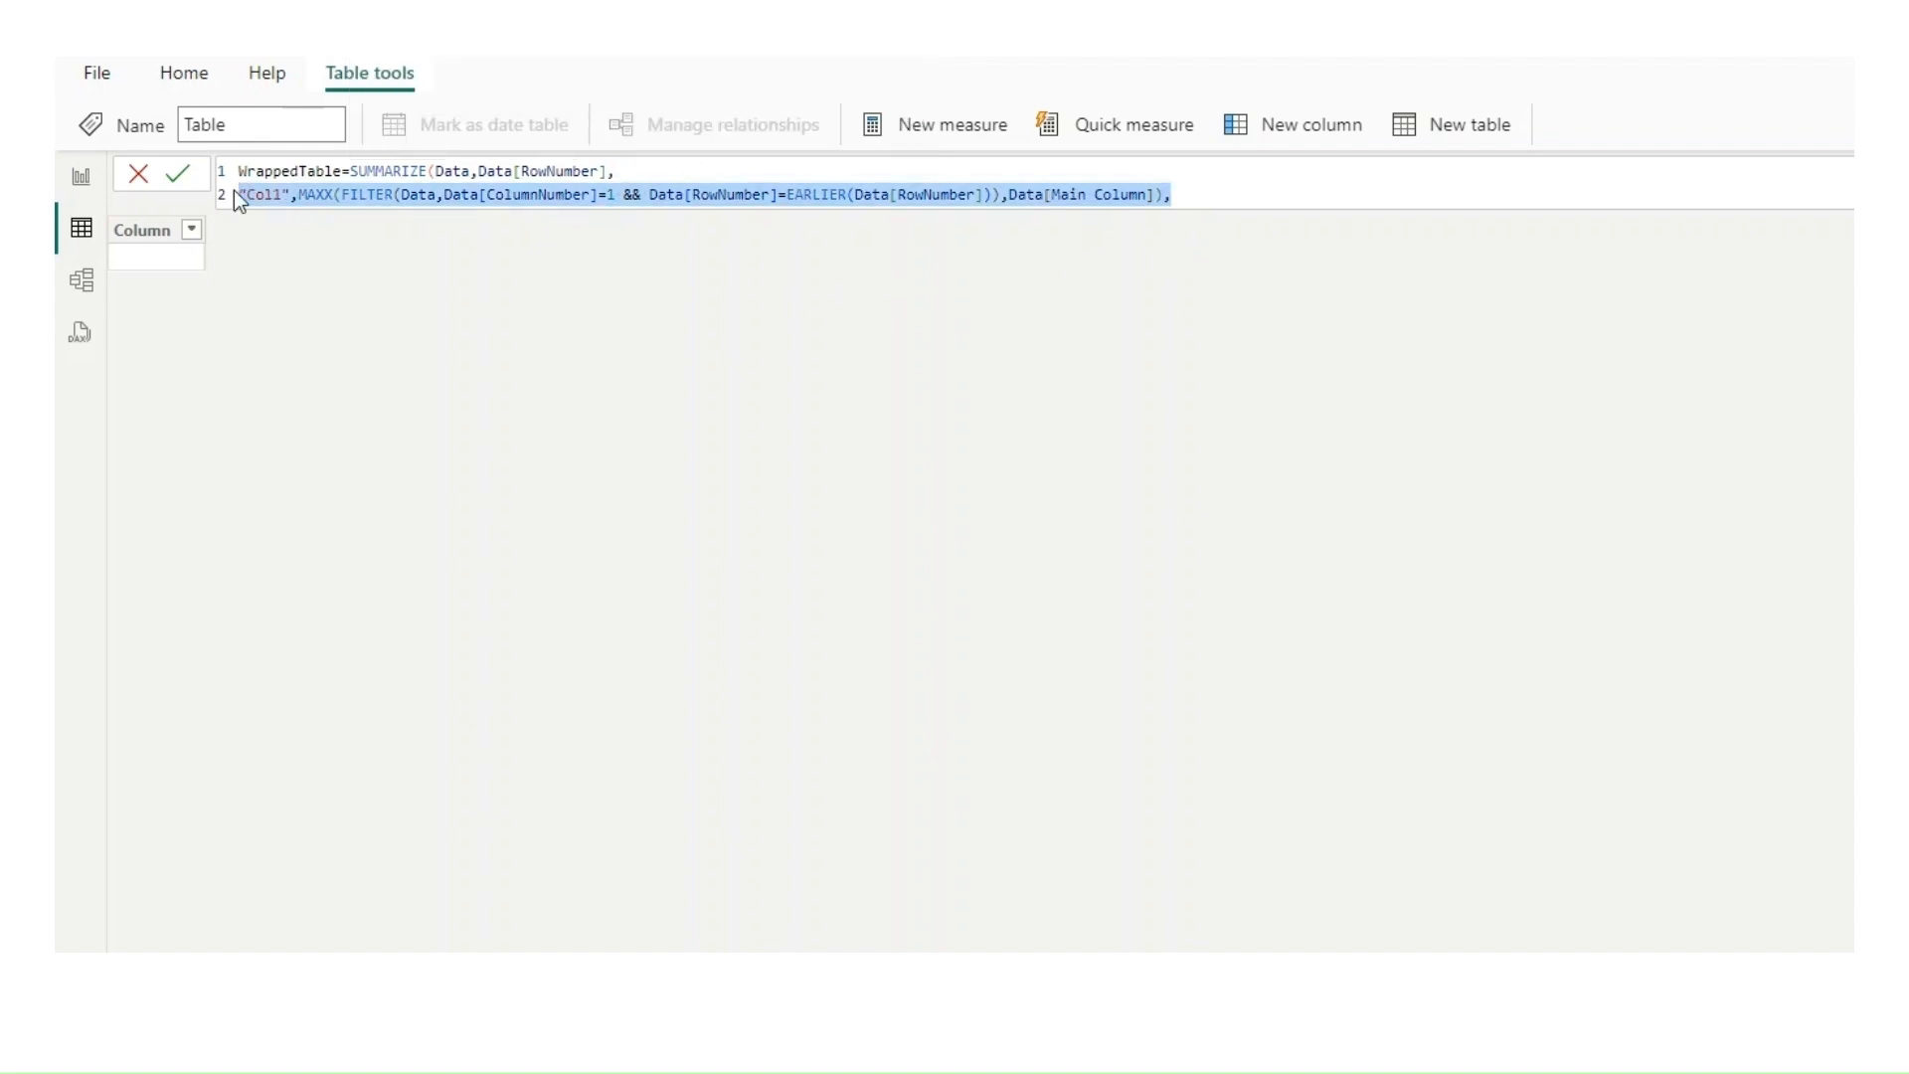
left_click(1196, 195)
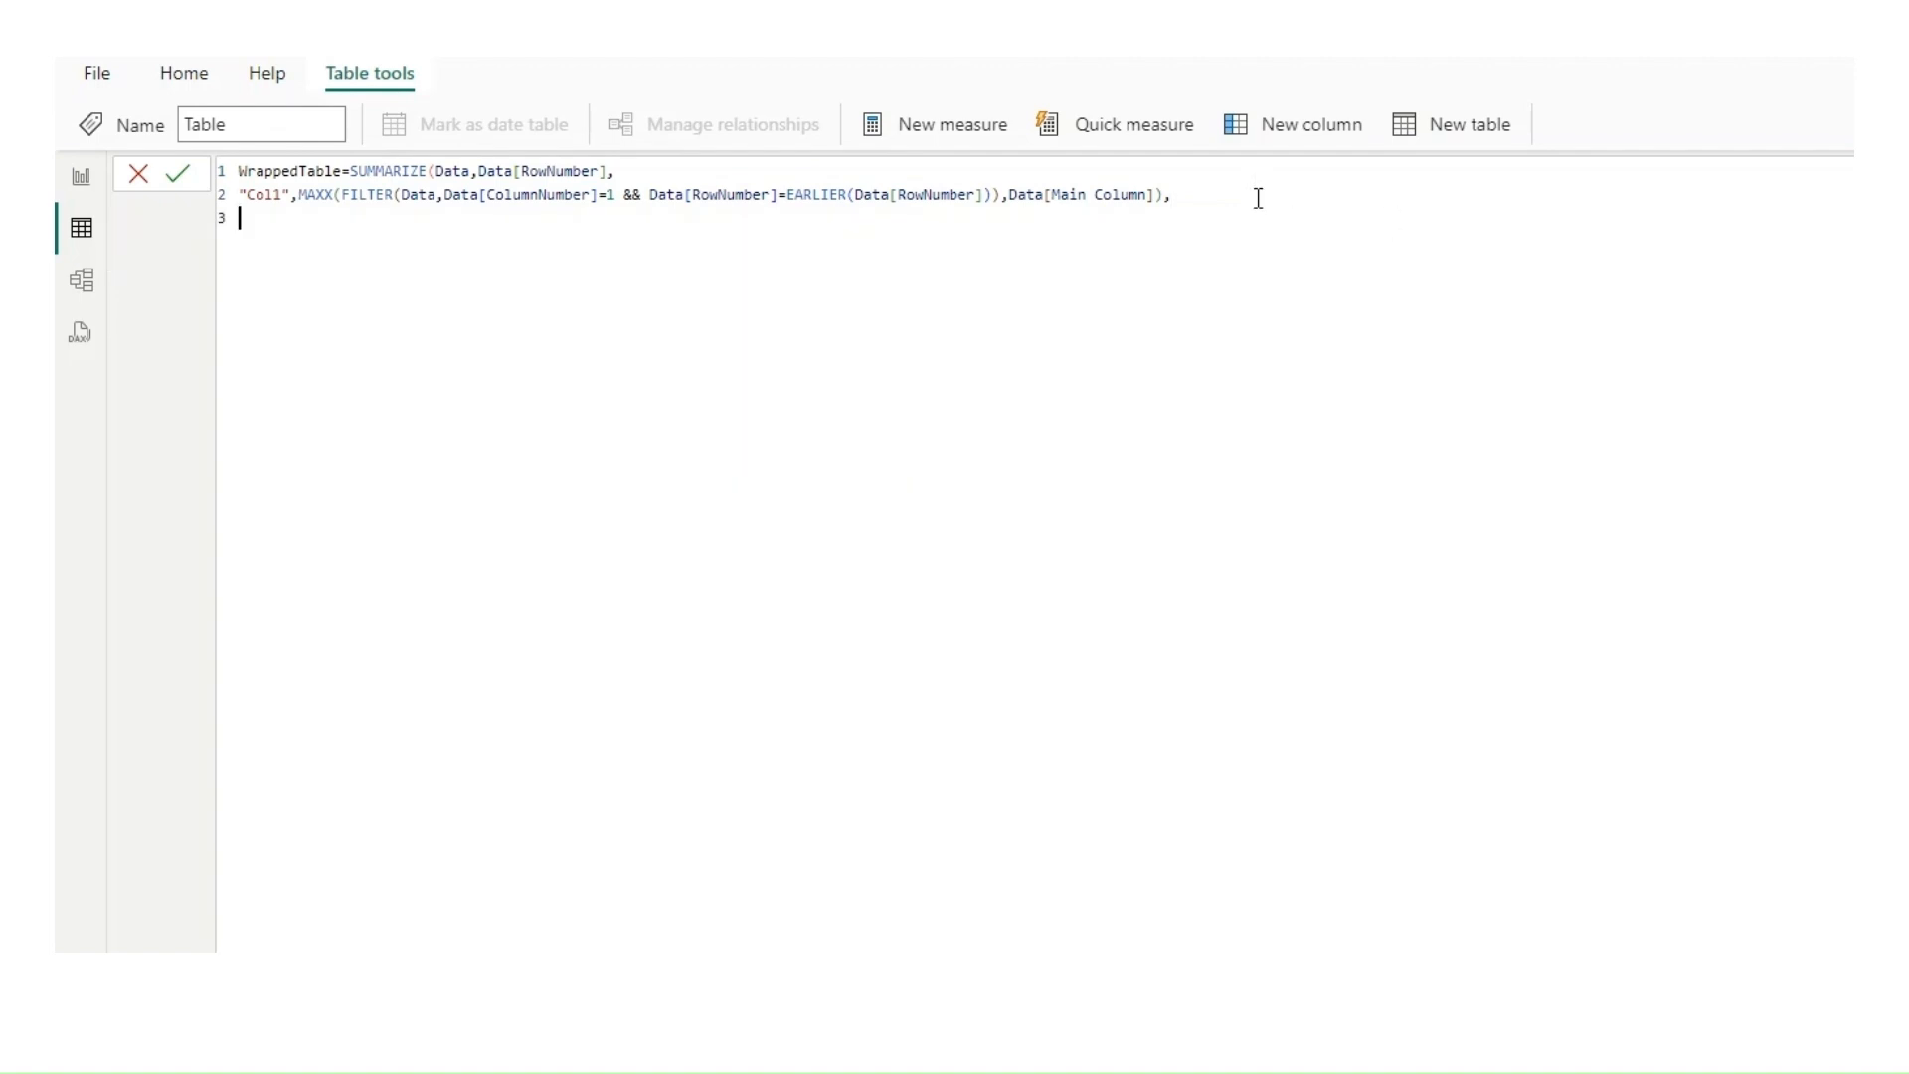
key("ctrl+v")
key("Return")
key("ctrl+v")
key("Return")
key("ctrl+v")
key("Return")
key("ctrl+v")
key("ctrl+v")
key("Return")
key("ctrl+v")
key("ctrl+v")
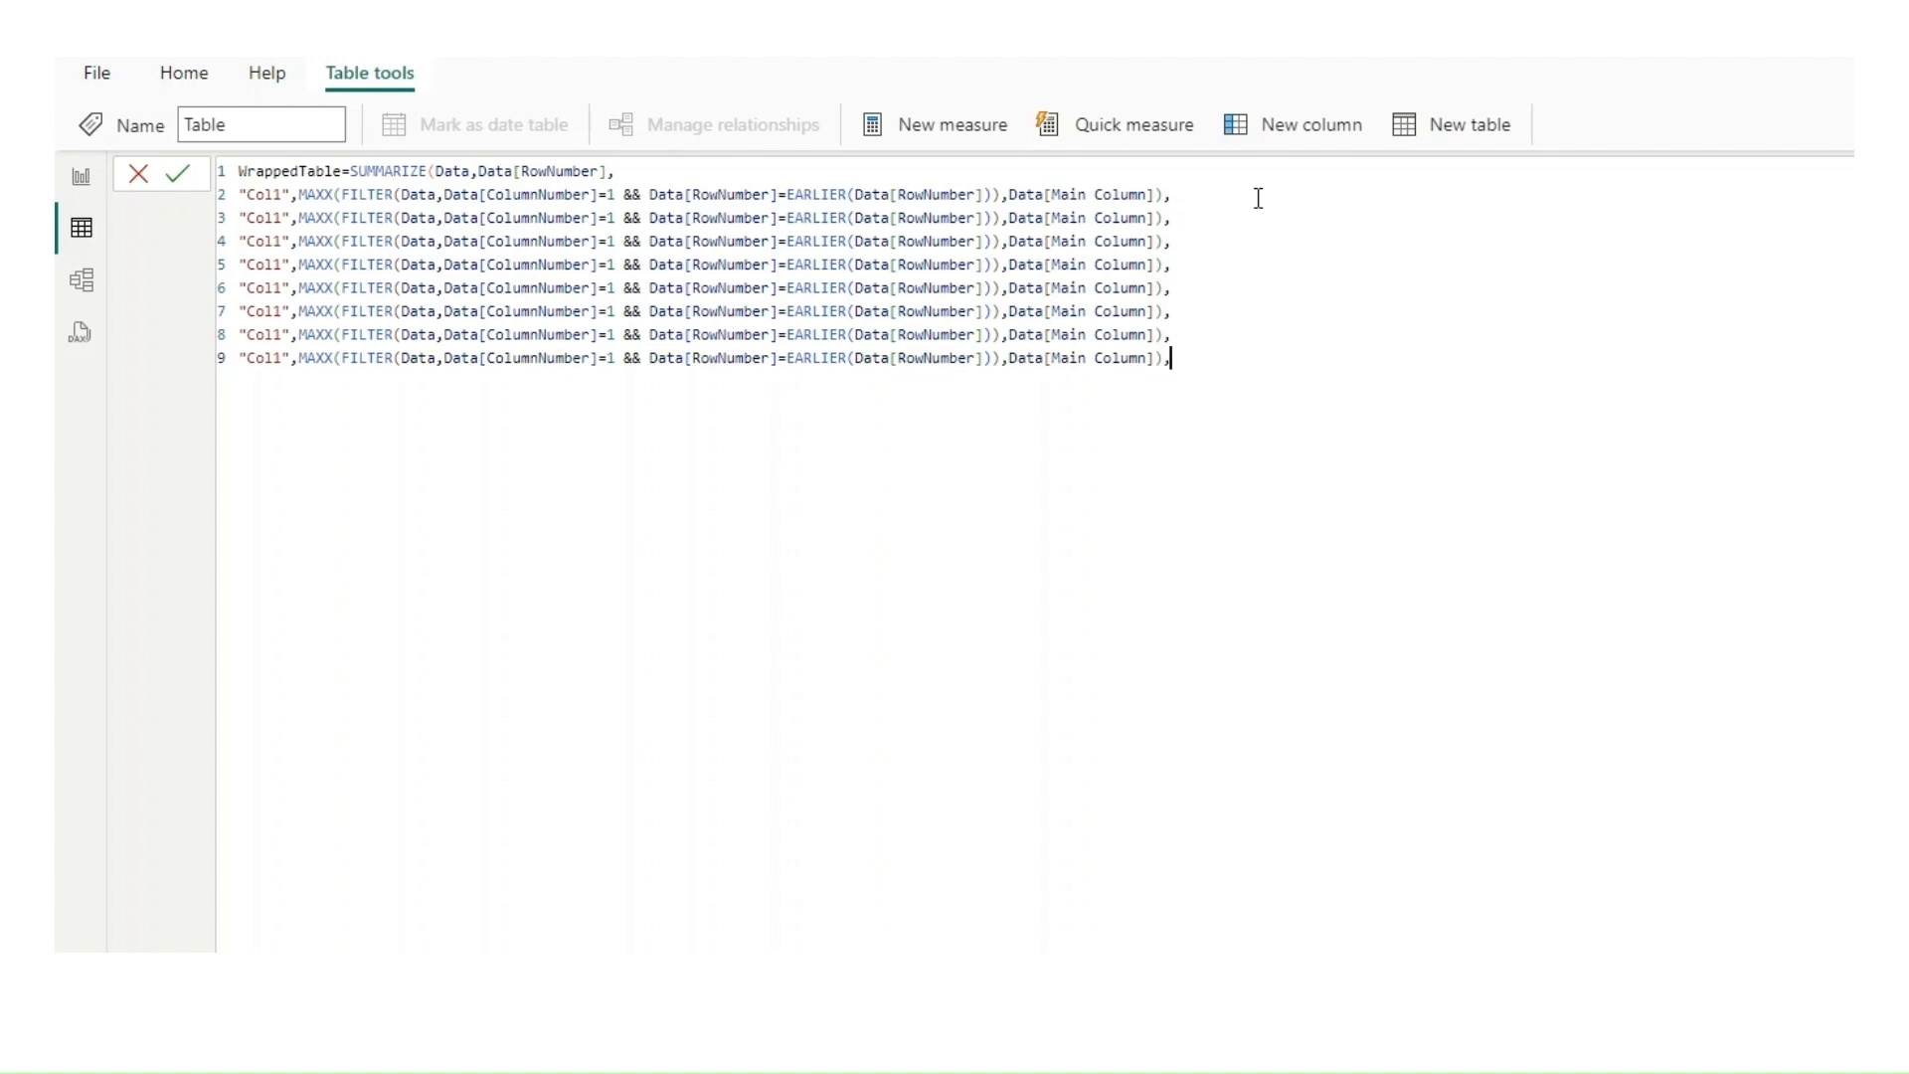
Step: Rename the column names on lines 3 to 9 of the formula as Col2, Col3, Col4, Col5, Col6, Col7 and Col8
double_click(283, 216)
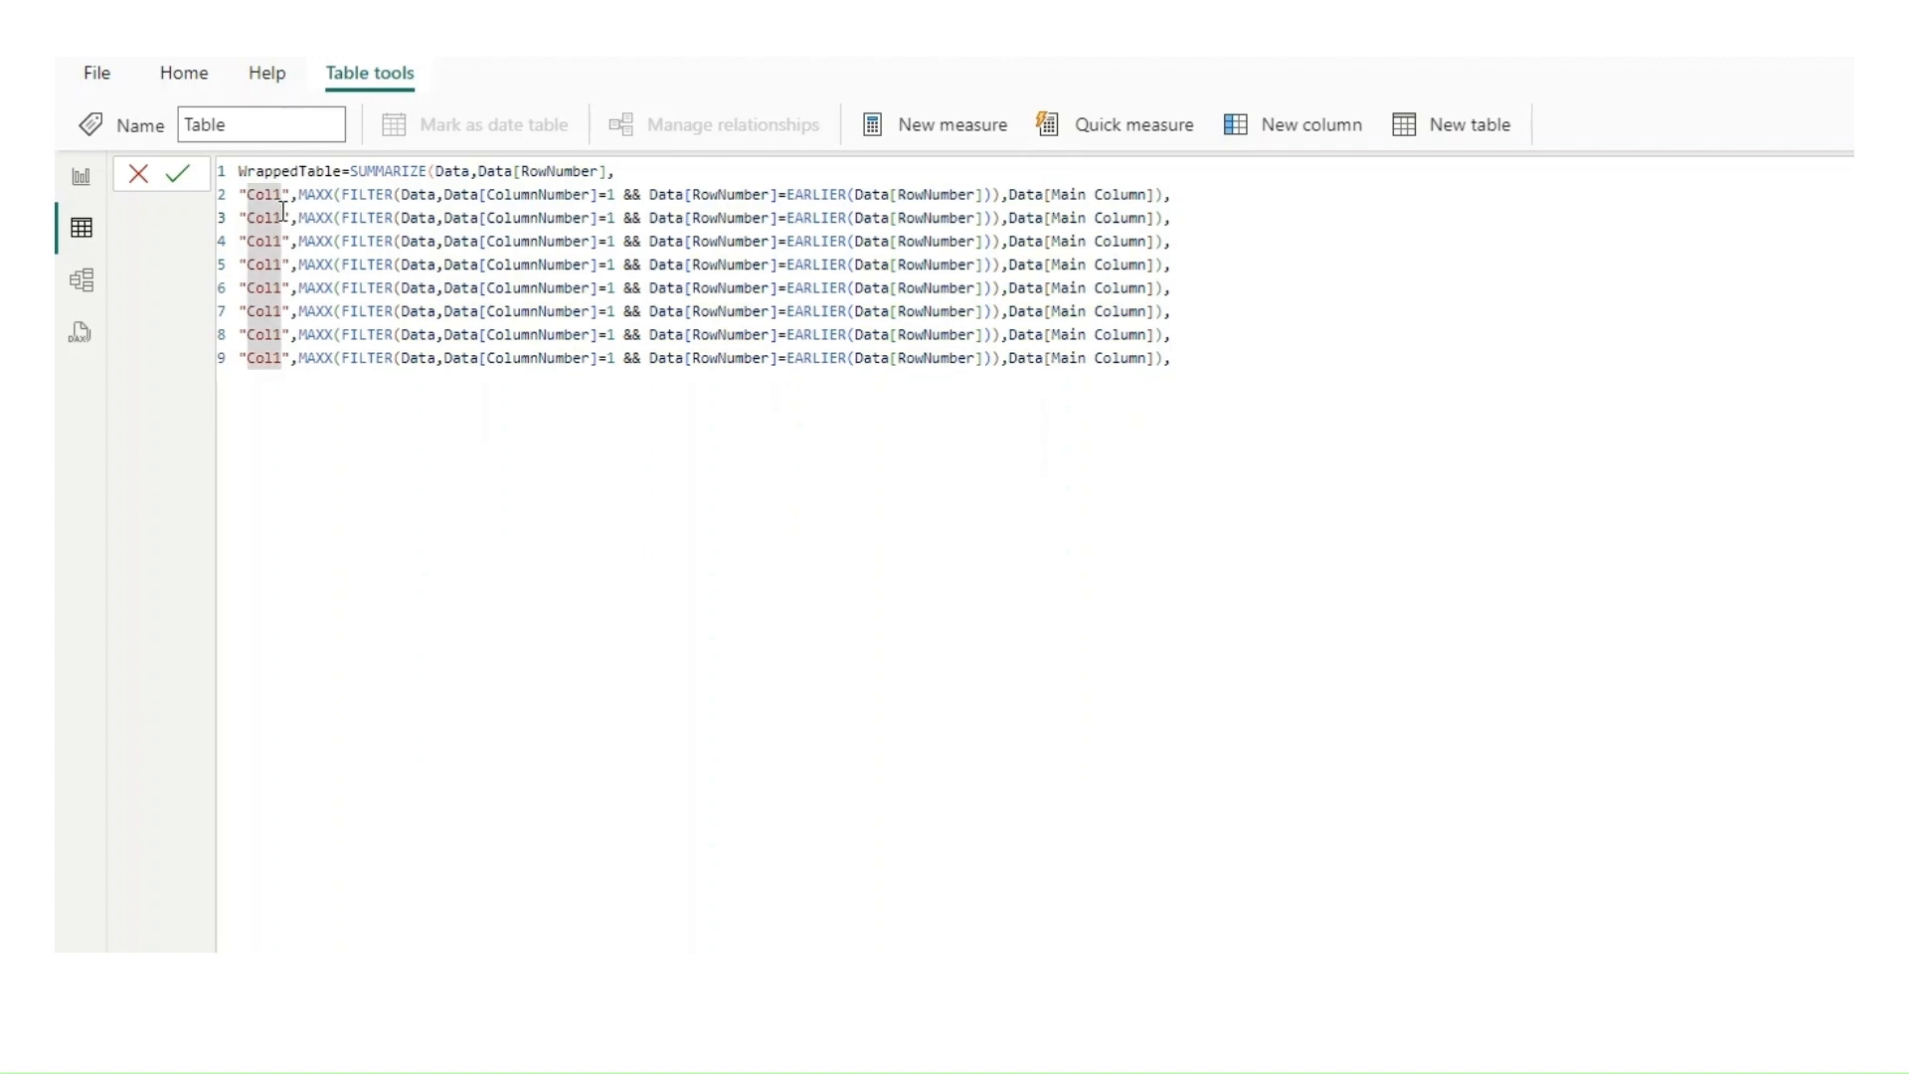
type("Col2")
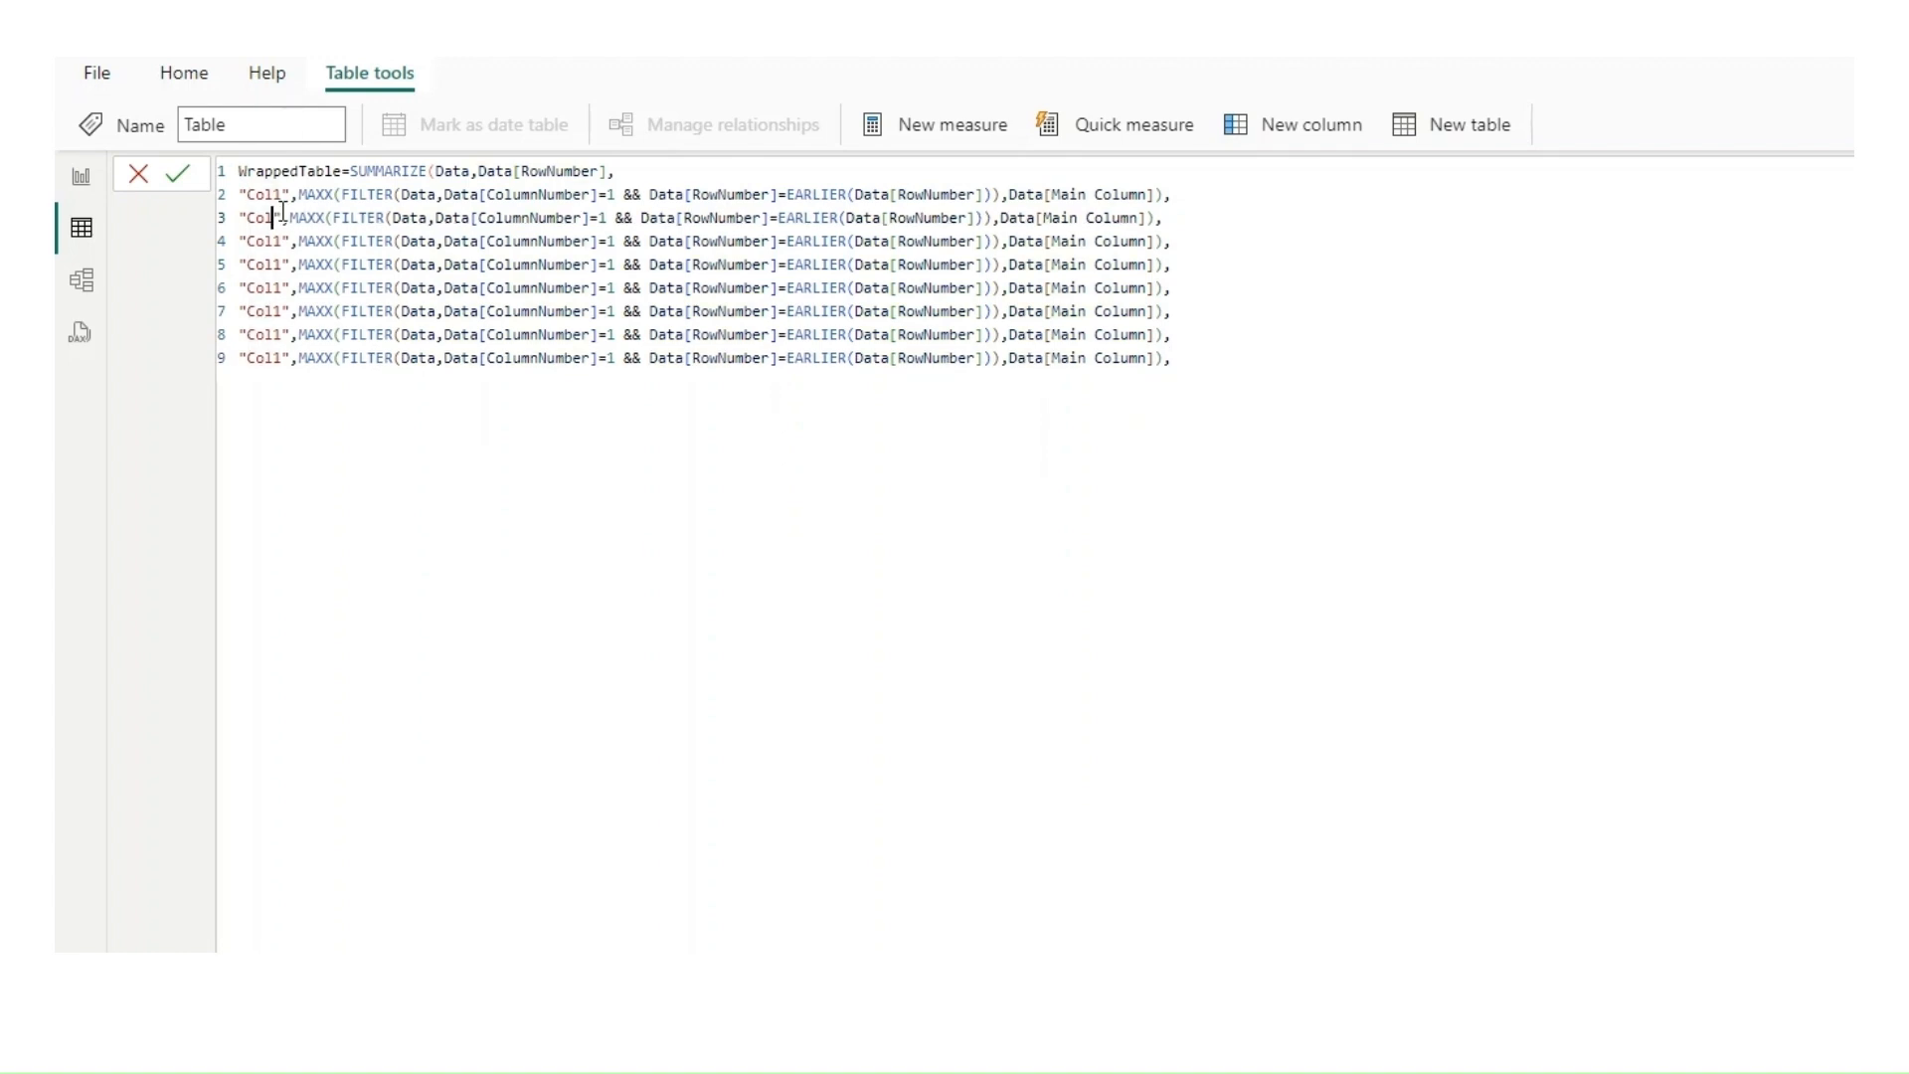
double_click(283, 240)
type("Col3")
double_click(282, 265)
type("Col4")
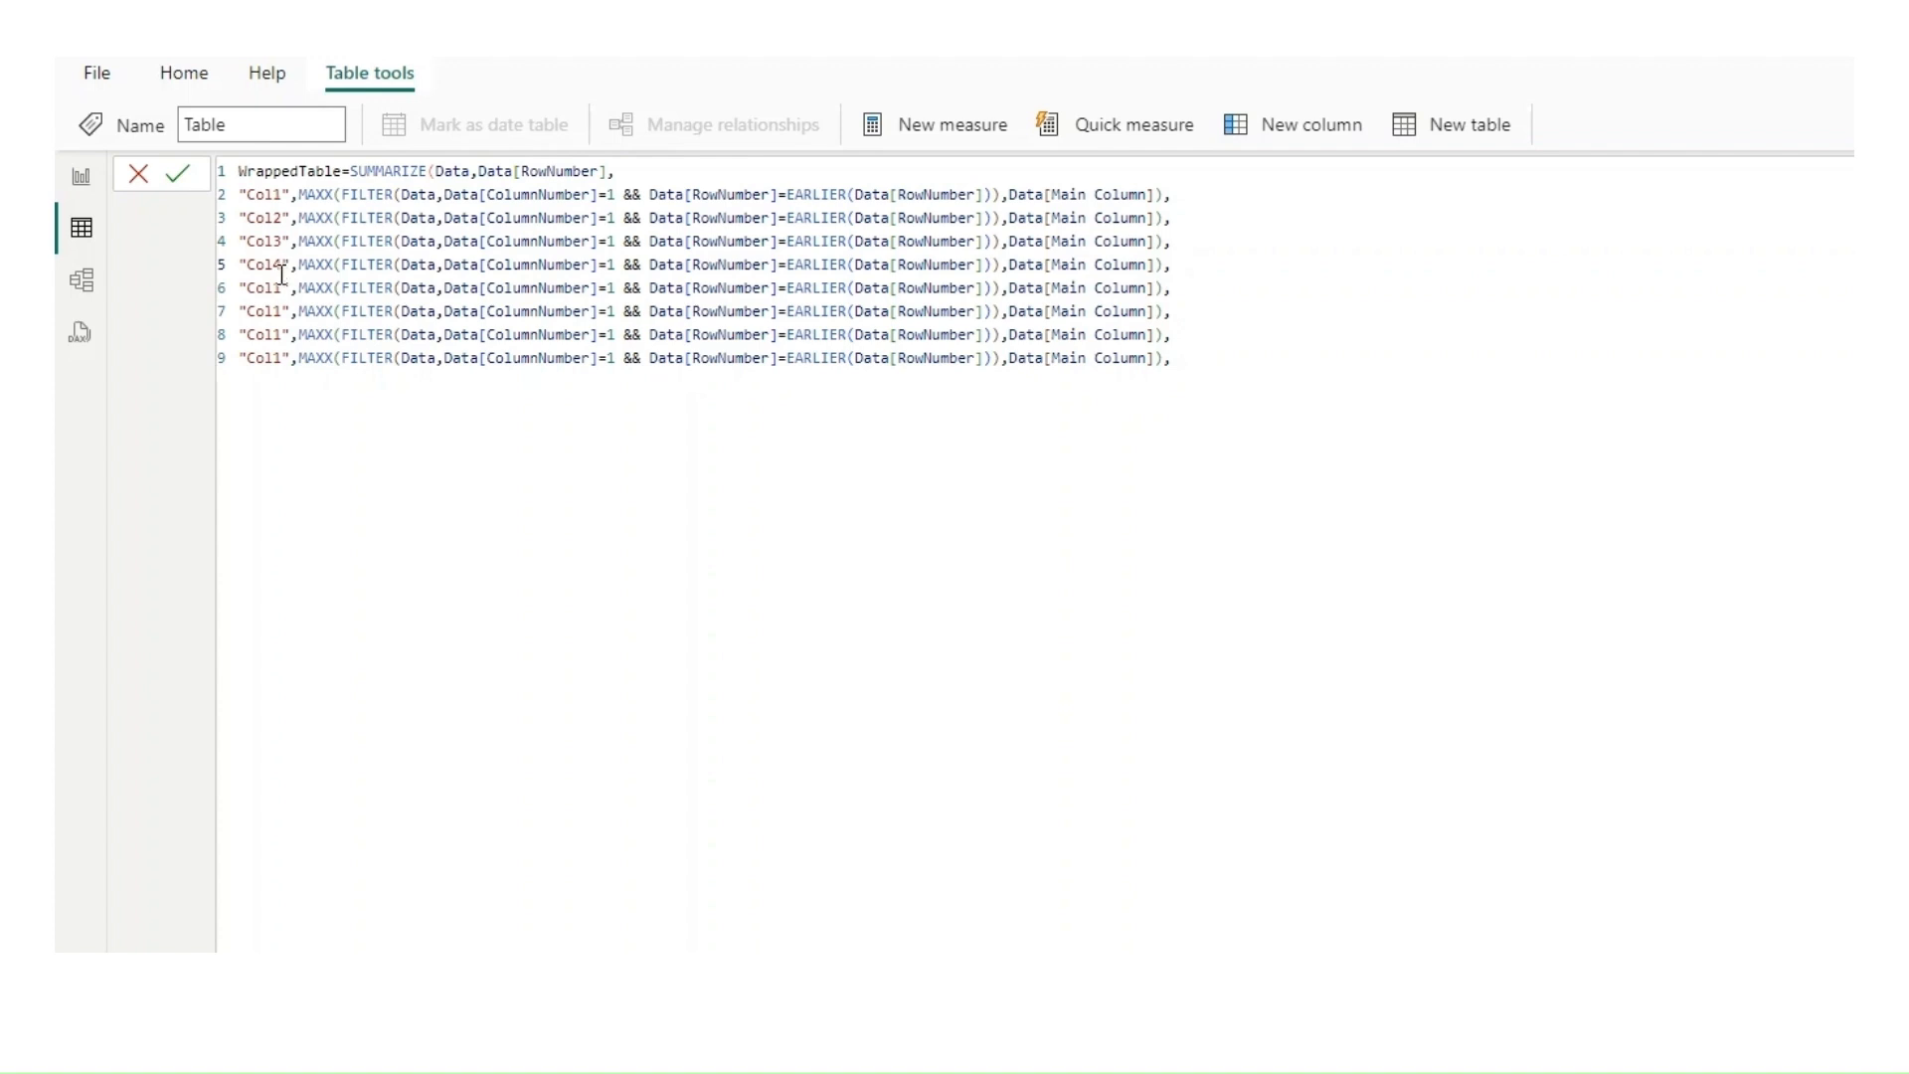
double_click(281, 287)
type("Col5")
double_click(281, 311)
type("Col6")
double_click(282, 334)
type("Col7")
double_click(283, 358)
type("Col8")
Step: Set the Data[ColumnNumber] condition in the Col2 to Col8 lines to 2, 3, 4, 5, 6, 7 and 8 respectively
left_click(614, 219)
key("BackSpace")
type("2")
key("Down")
key("BackSpace")
type("3")
key("Down")
key("BackSpace")
type("4")
key("Down")
key("BackSpace")
type("5")
key("Down")
key("BackSpace")
type("6")
key("Down")
key("BackSpace")
type("7")
key("Down")
key("BackSpace")
type("8")
Step: Remove the trailing comma after the Col8 line, close SUMMARIZE with a parenthesis on line 10 and commit the formula
left_click(1212, 366)
key("BackSpace")
key("Return")
type(")")
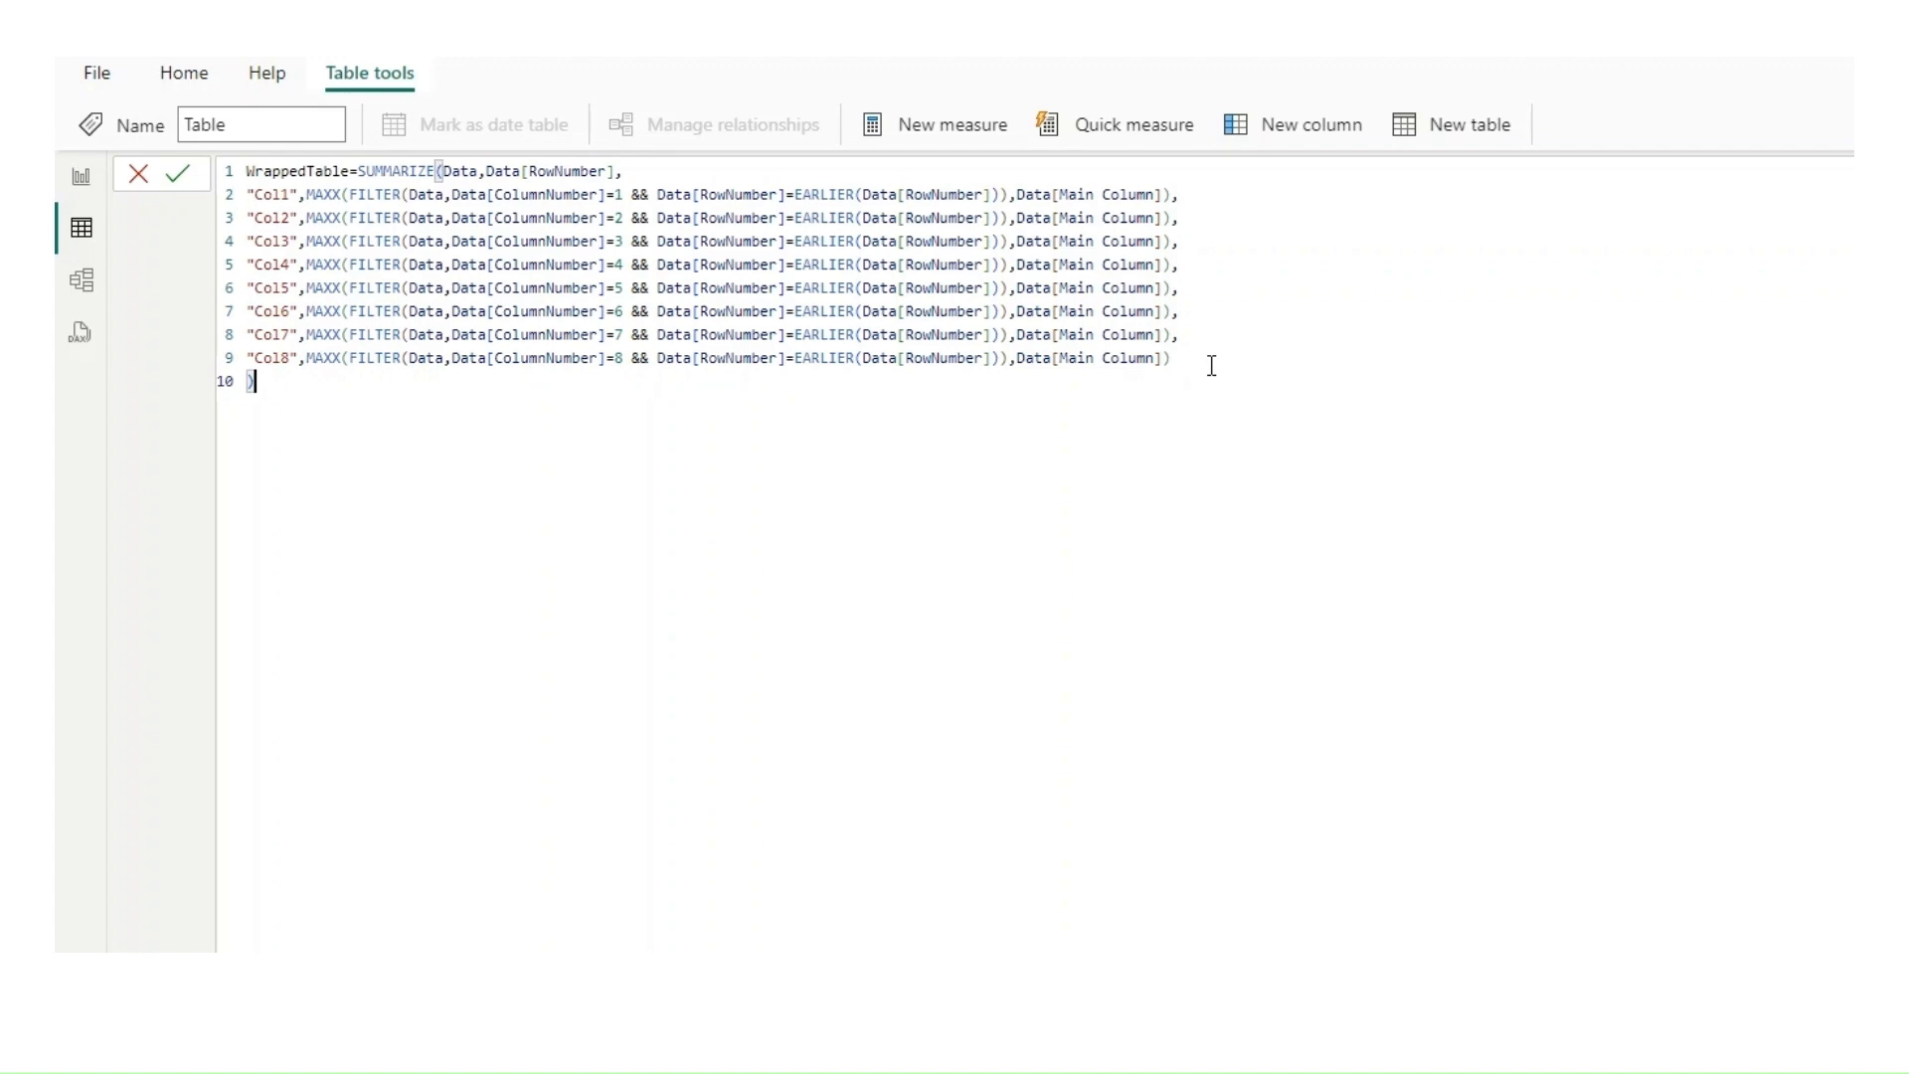
key("Return")
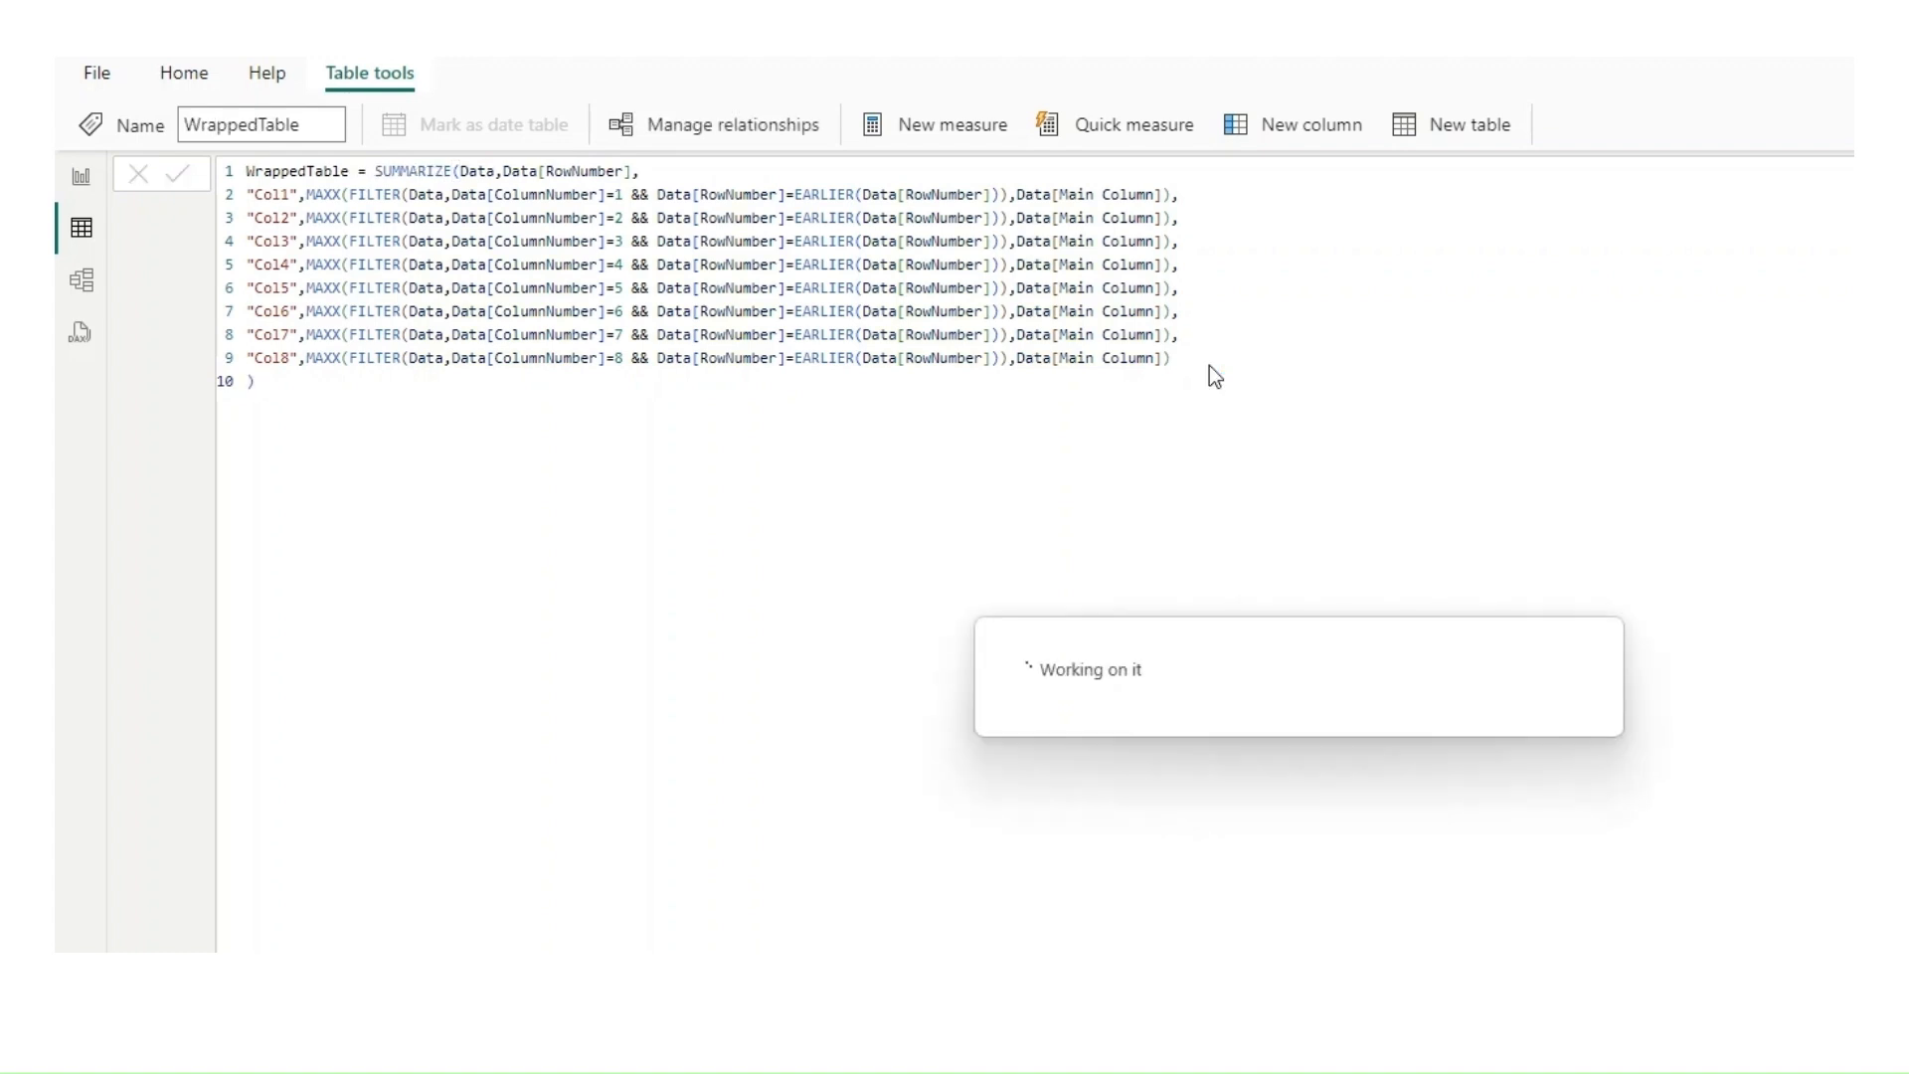